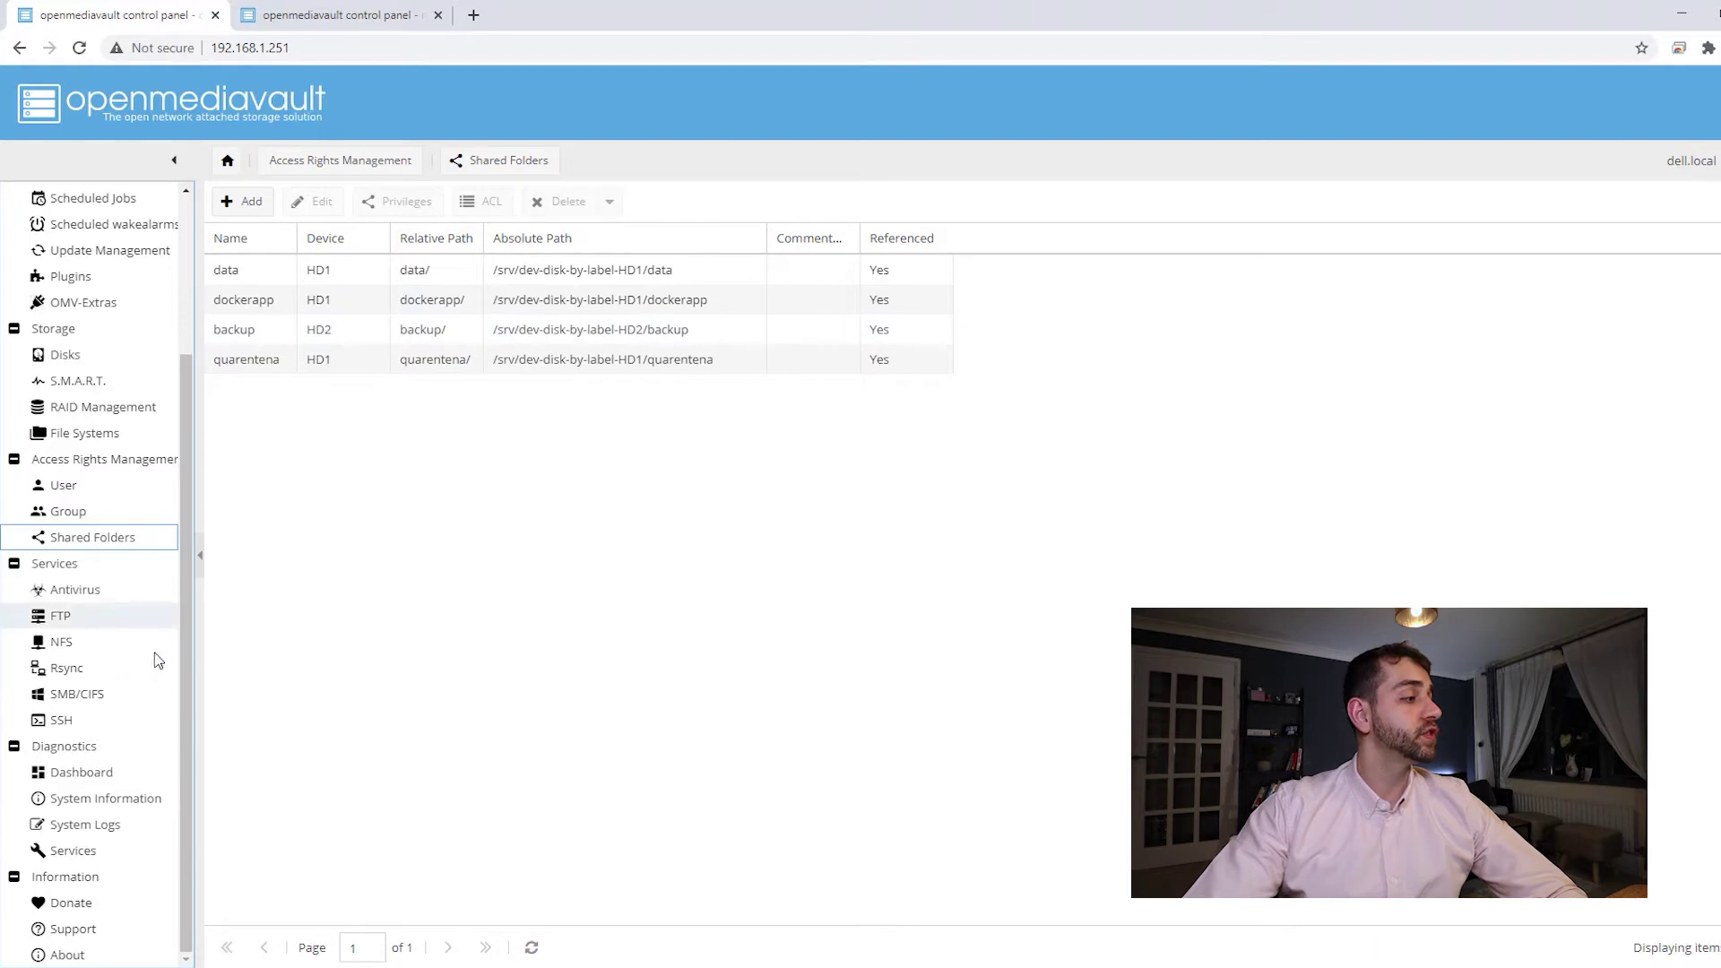
# - Add a local rsync job with 'data' as the source and 'backup' as the destination shared folder
pyautogui.click(84, 672)
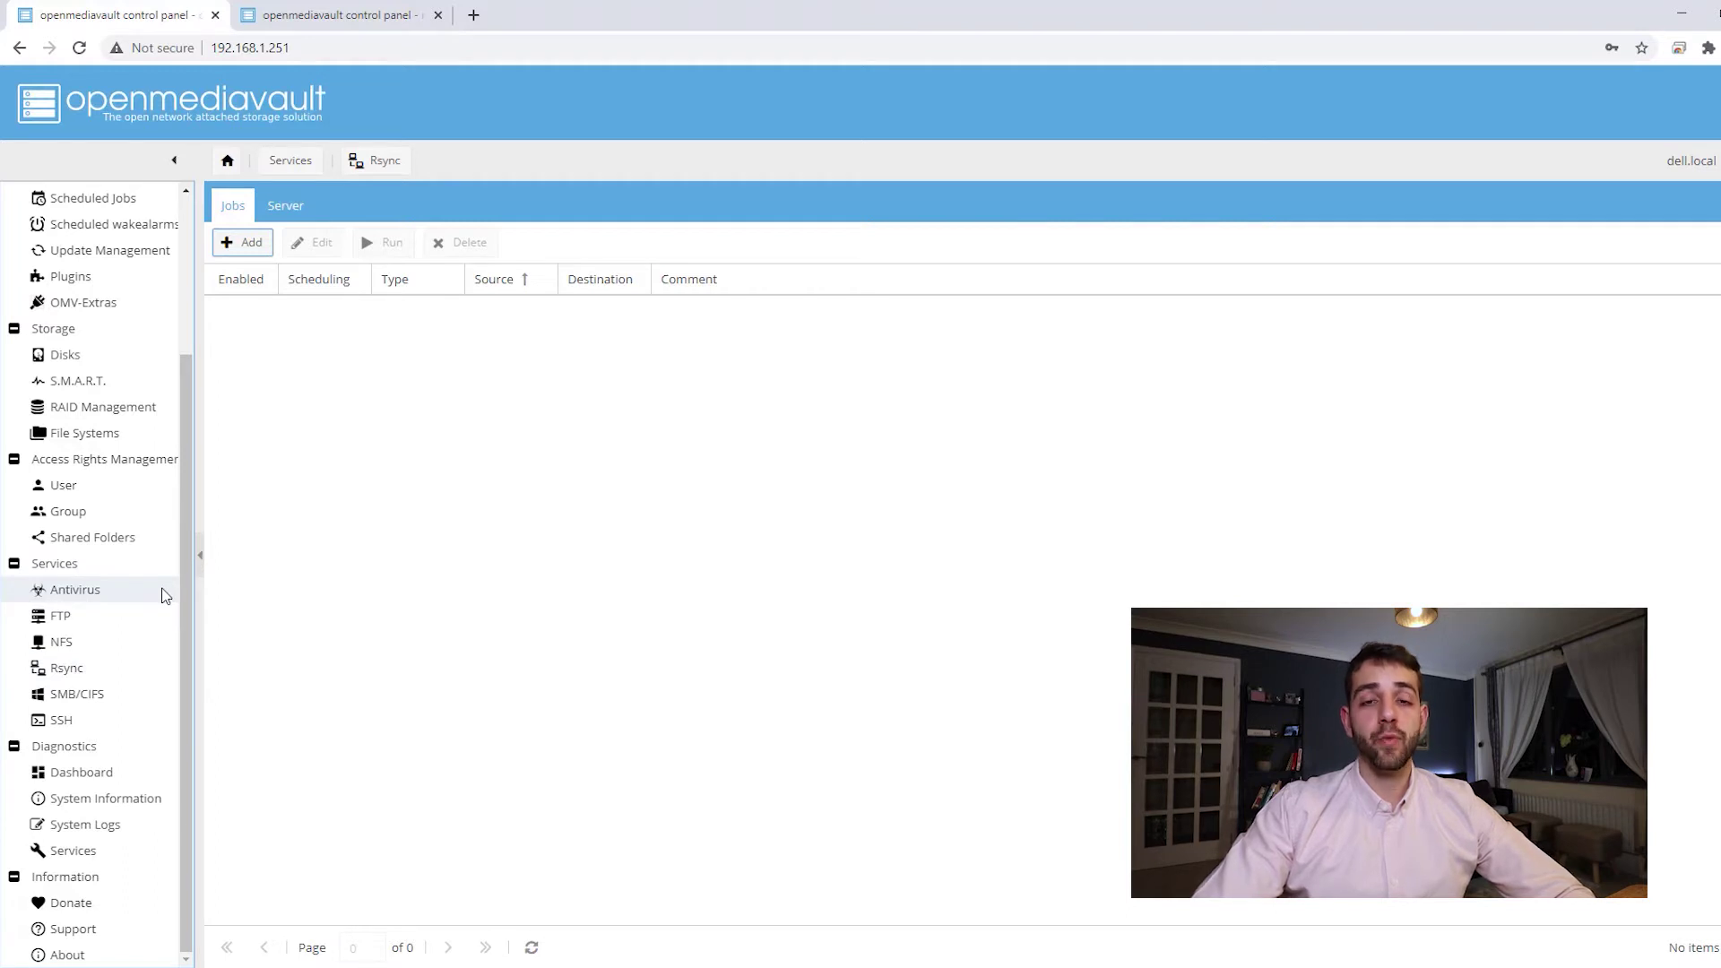
pyautogui.click(252, 248)
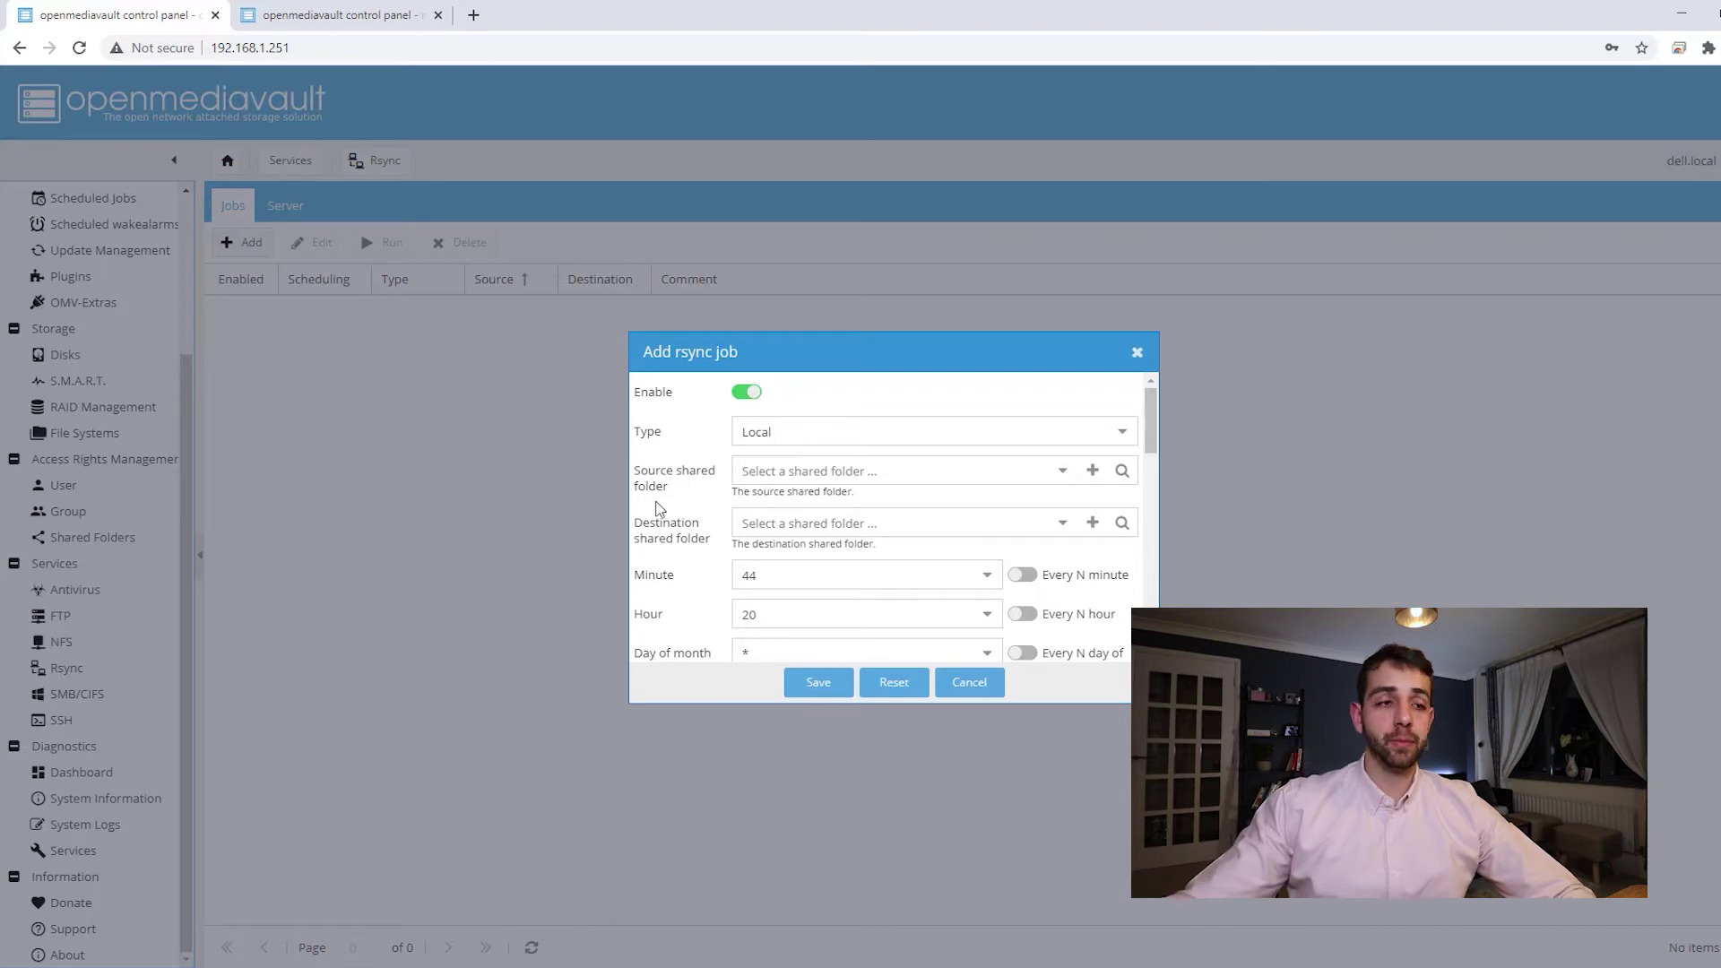
pyautogui.click(1062, 471)
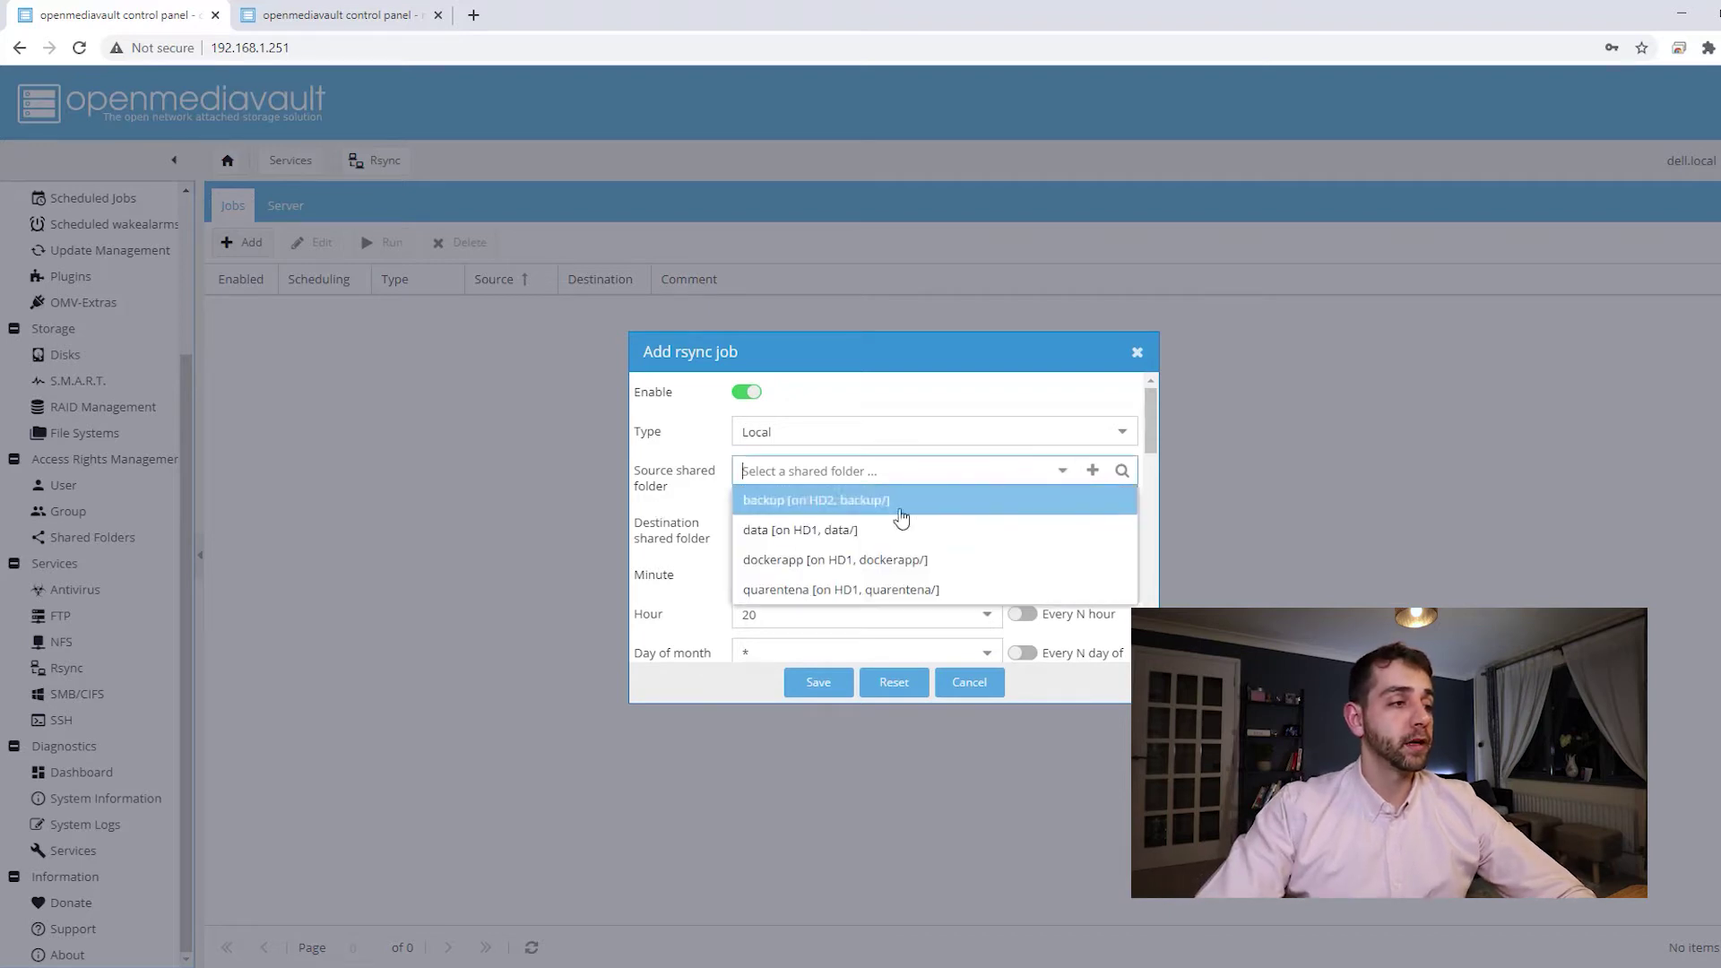
pyautogui.click(819, 537)
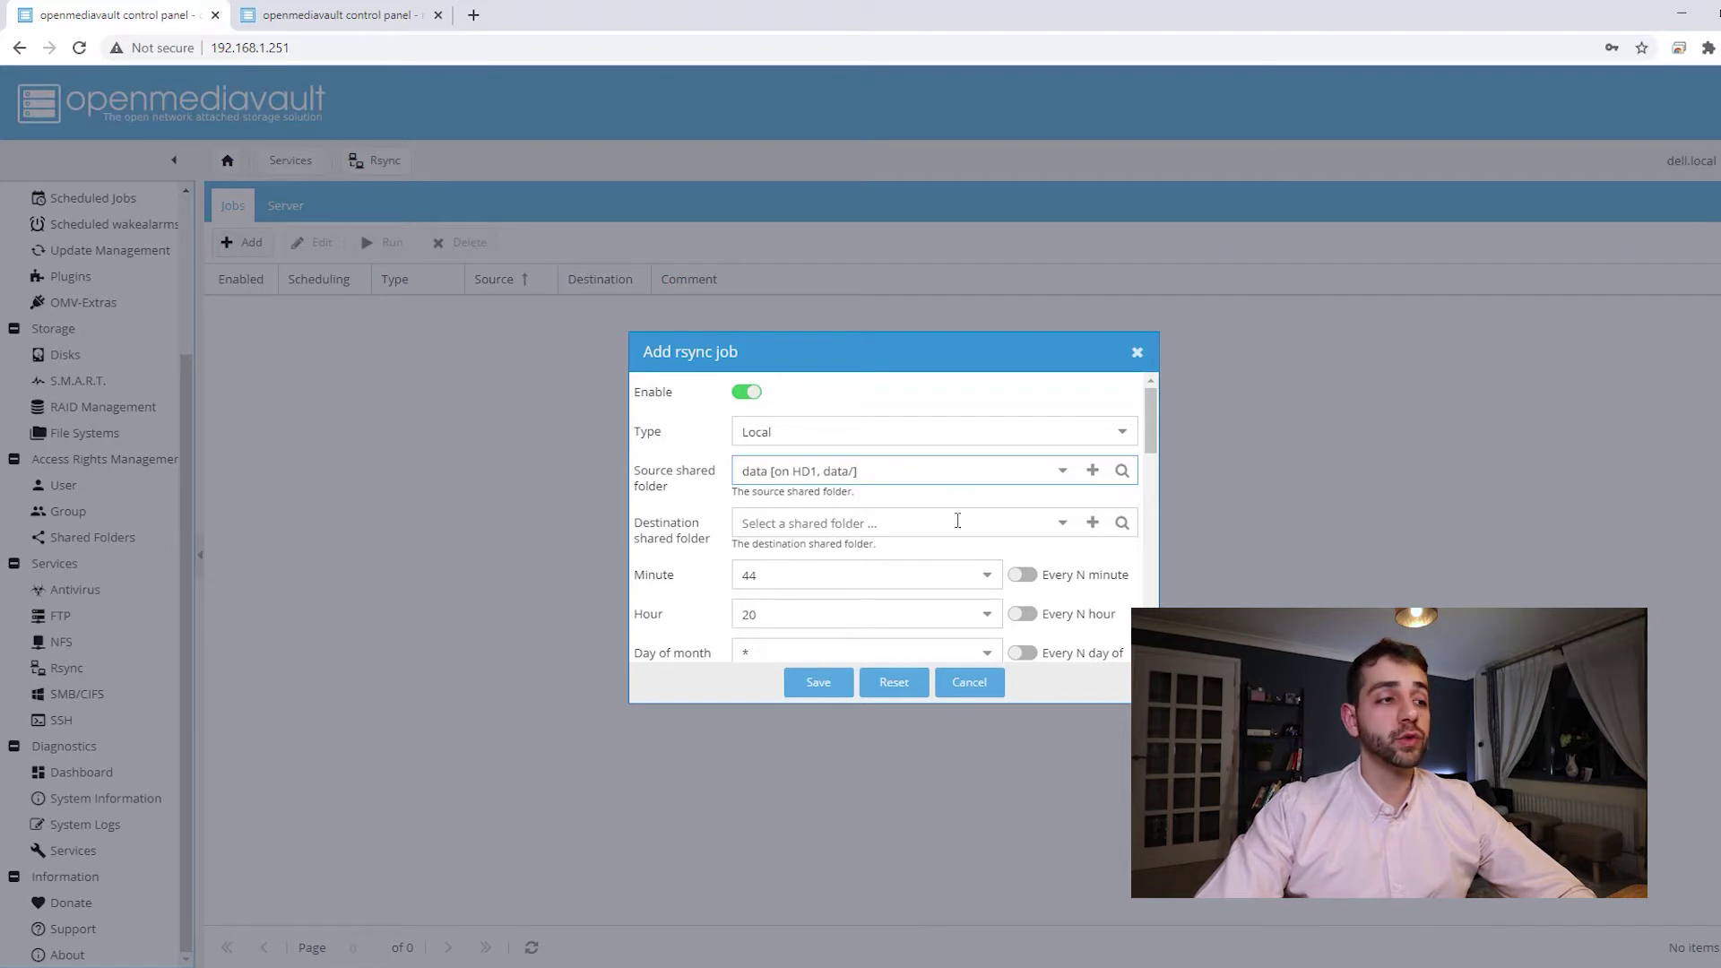
pyautogui.click(1063, 534)
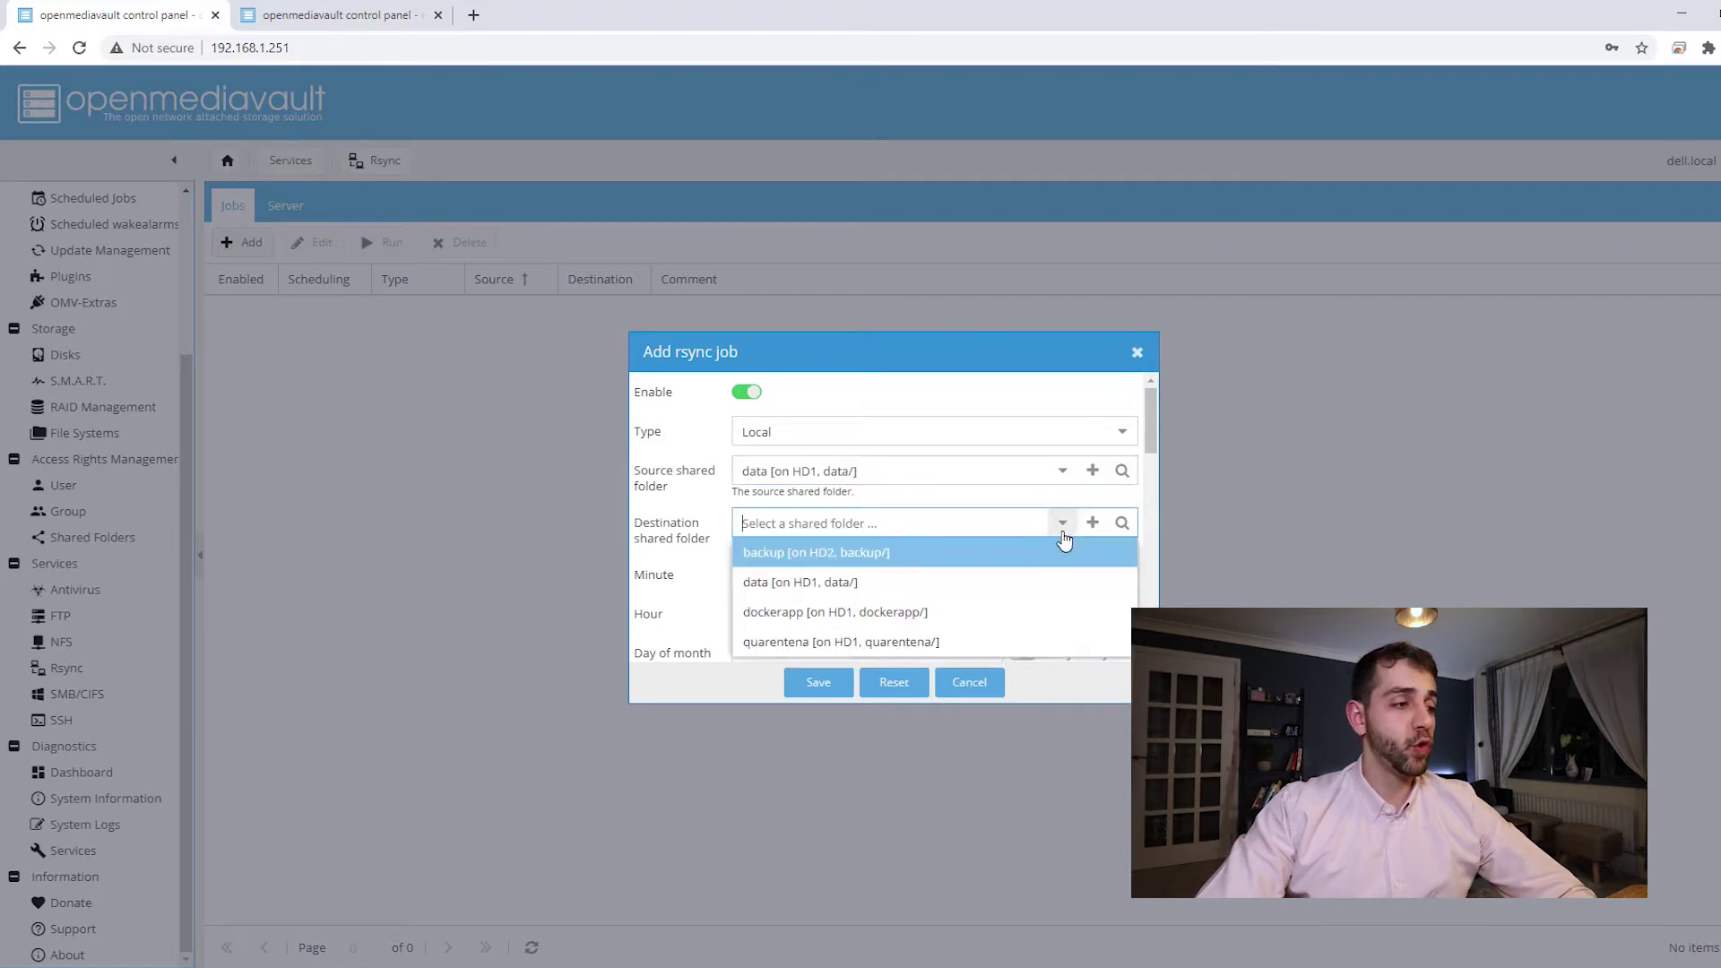
pyautogui.click(875, 552)
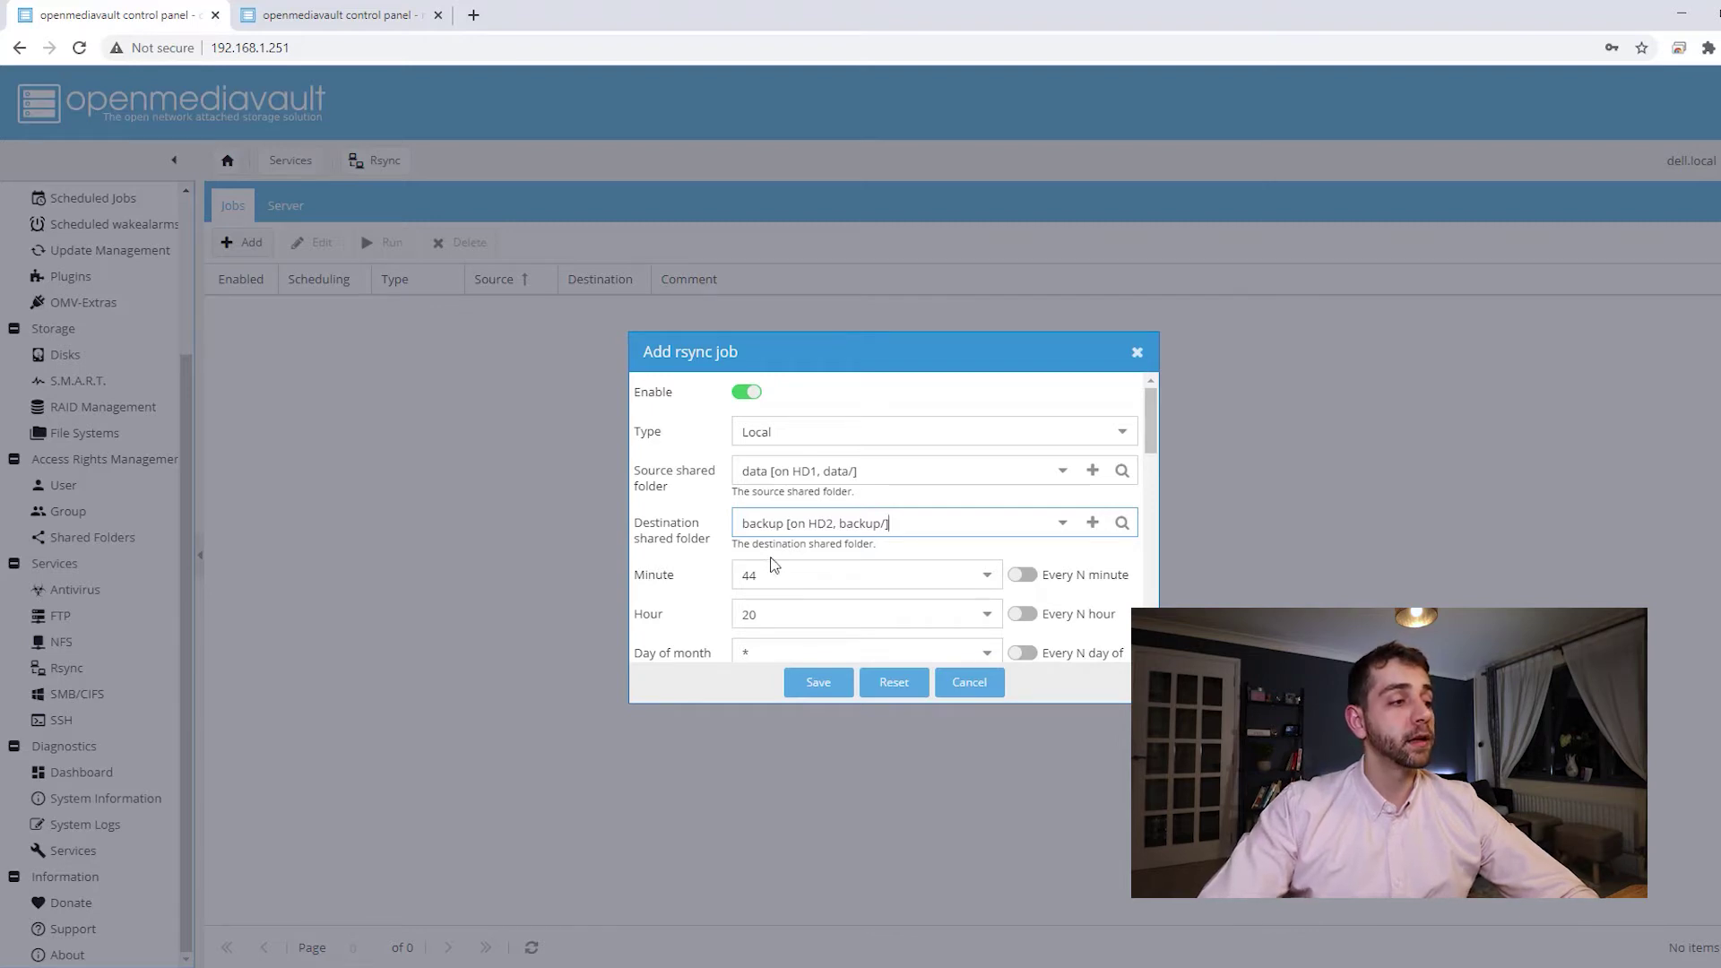
pyautogui.scroll(-1, 835, 464)
pyautogui.scroll(-1, 901, 493)
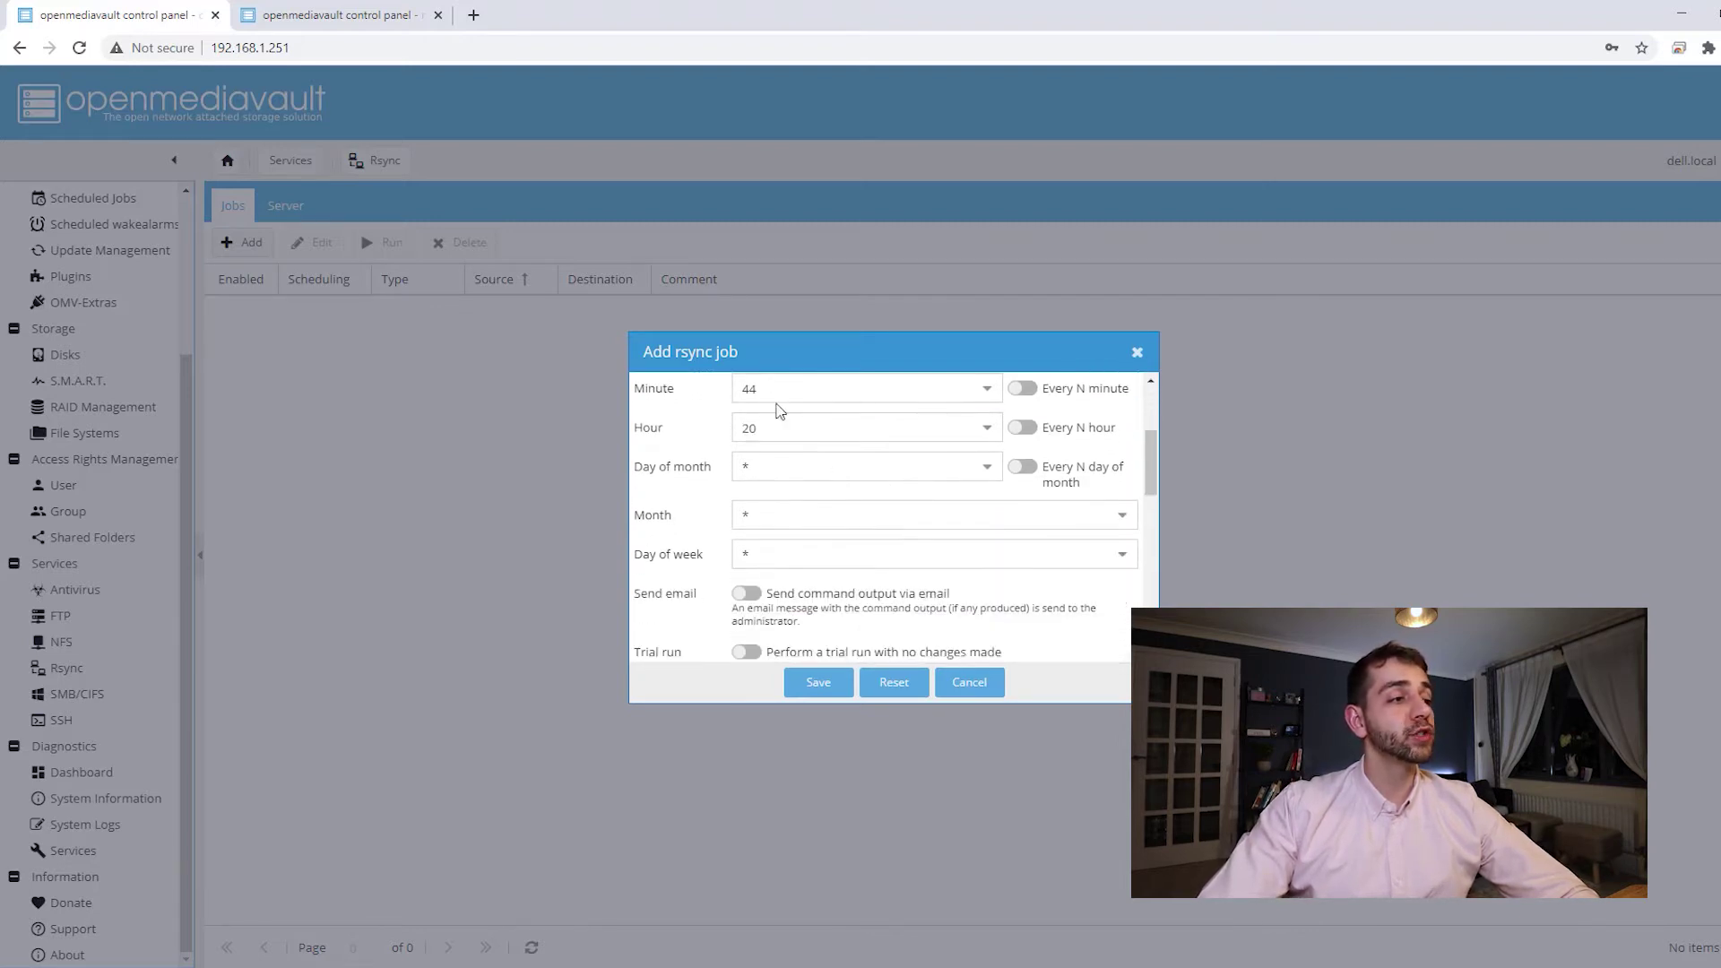
# - Schedule the job at minute 0, hour 0, month *, on Mondays
pyautogui.click(984, 391)
pyautogui.scroll(10, 906, 453)
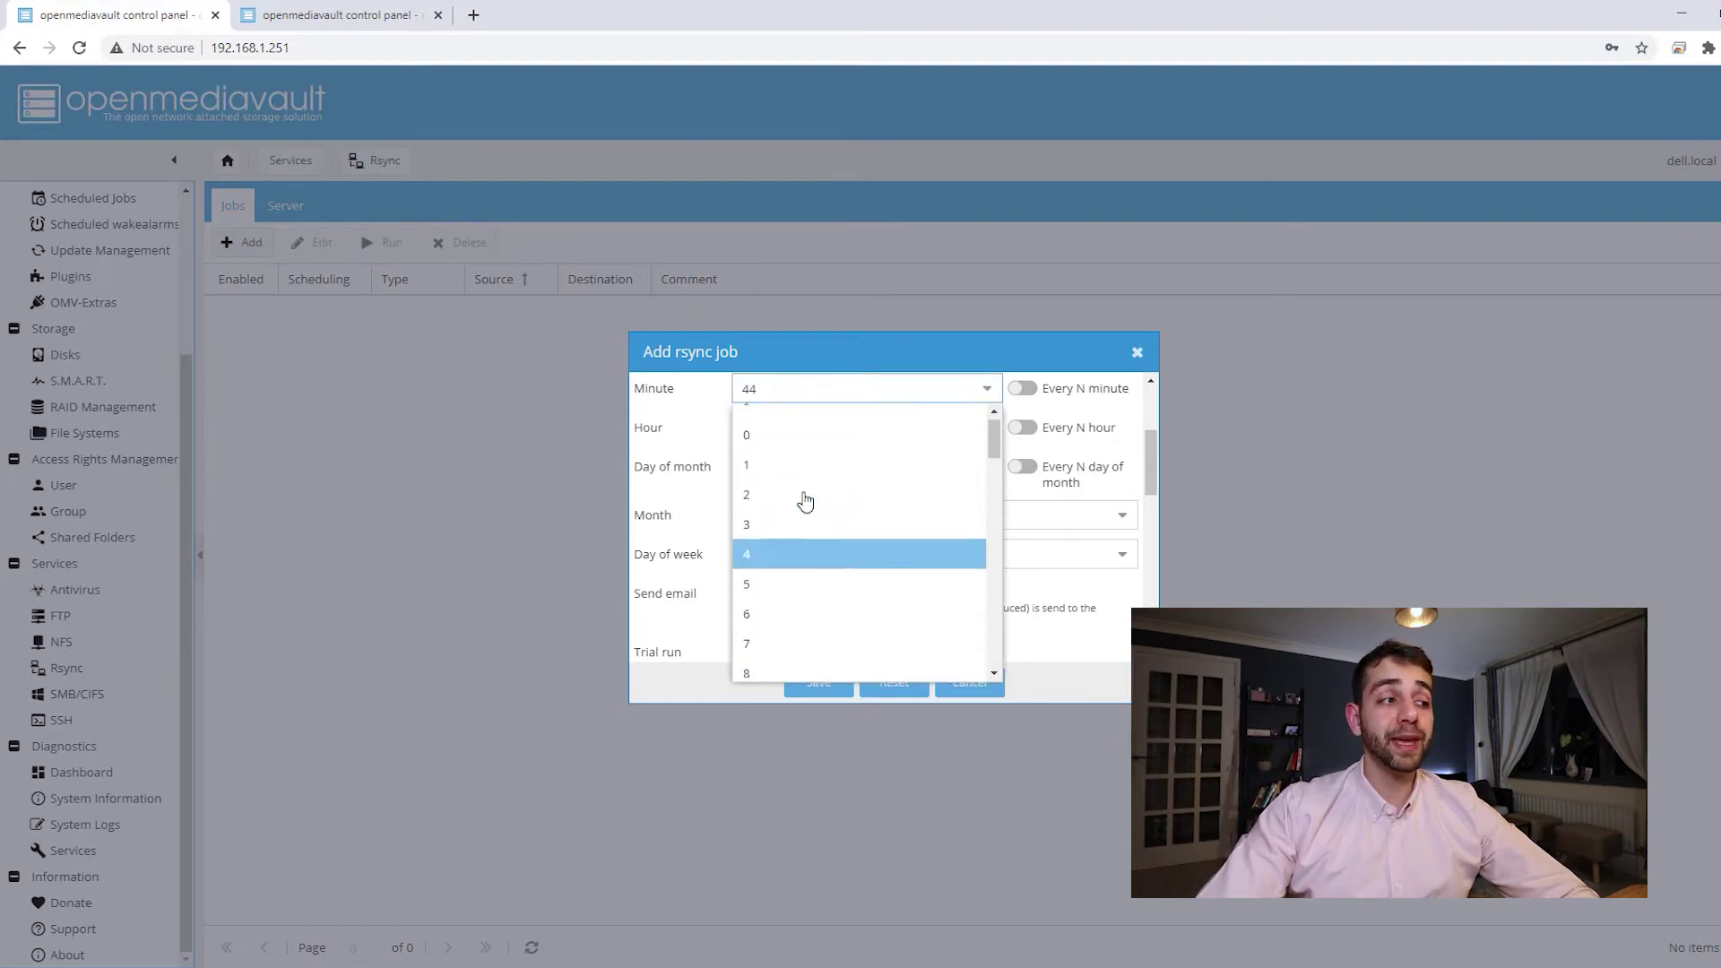
pyautogui.click(779, 419)
pyautogui.click(986, 428)
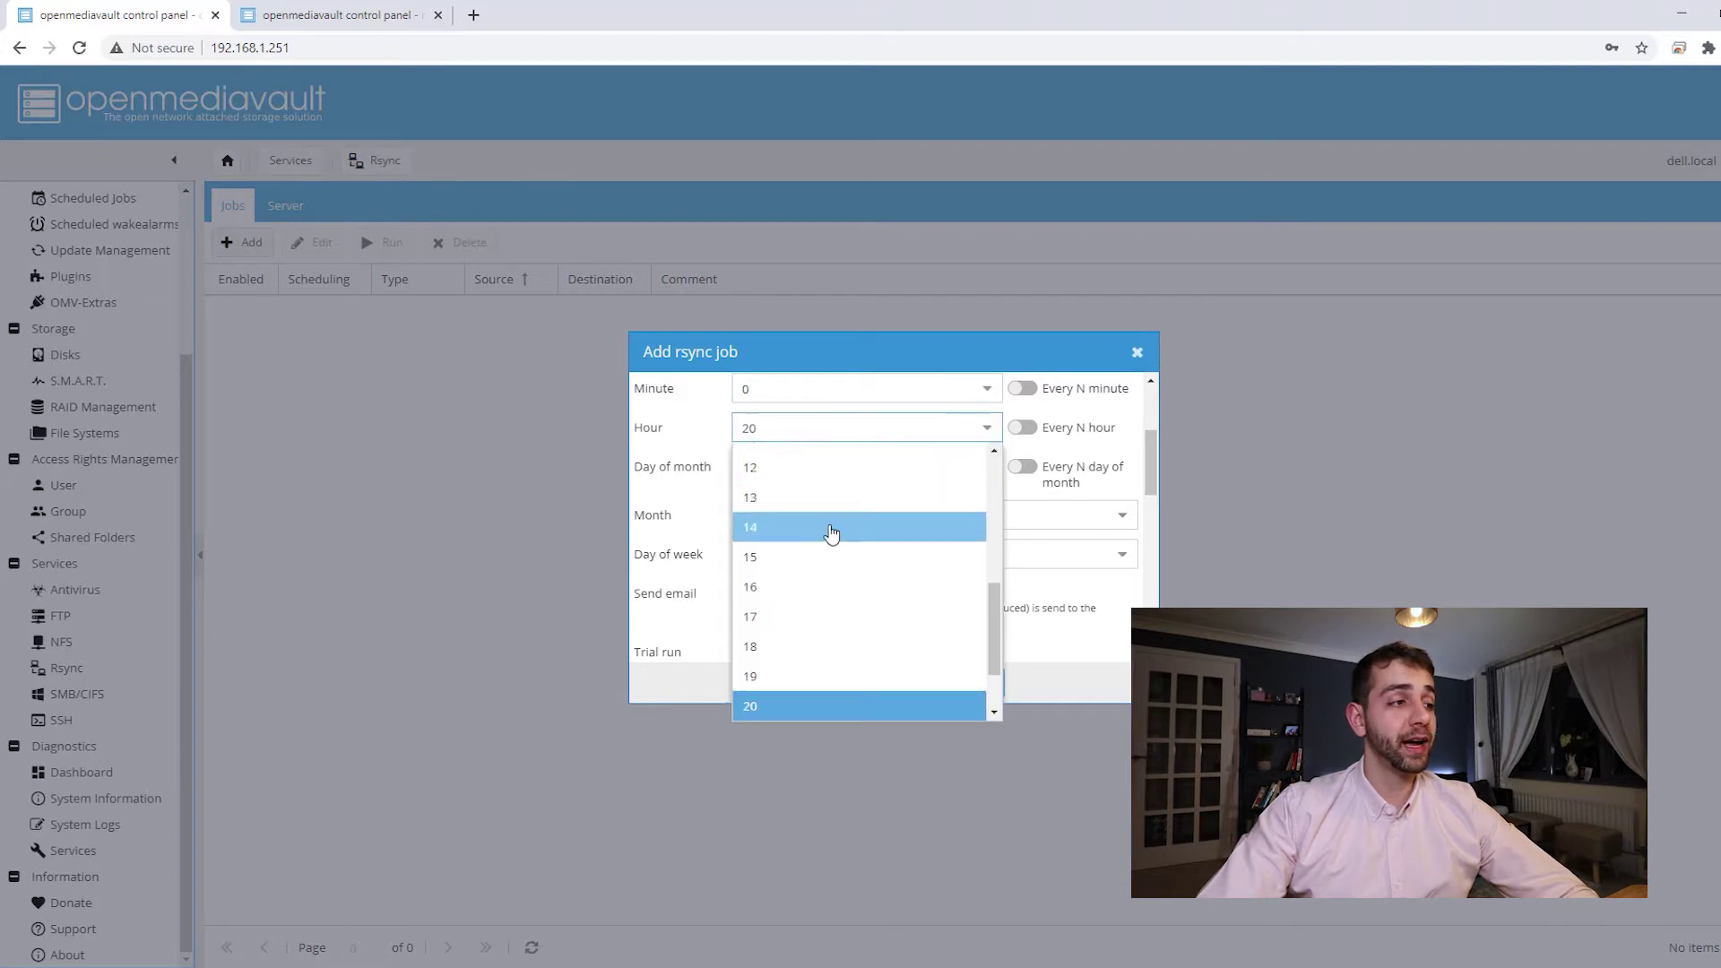
pyautogui.scroll(5, 831, 535)
pyautogui.click(803, 469)
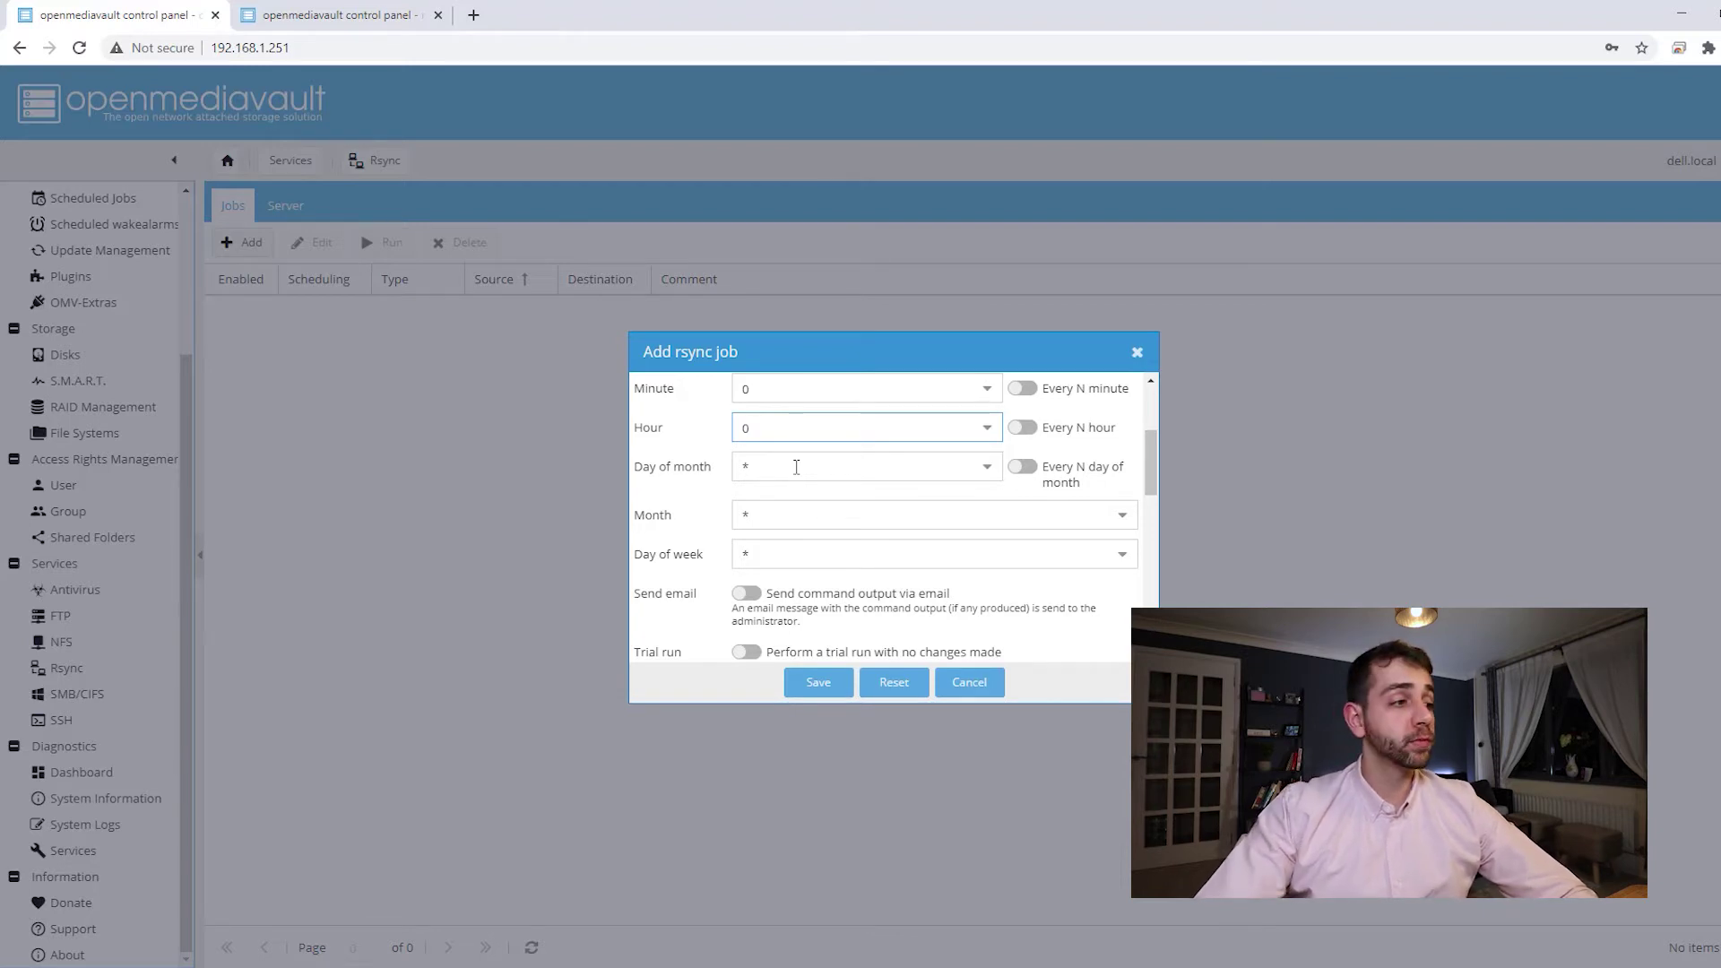
pyautogui.click(840, 512)
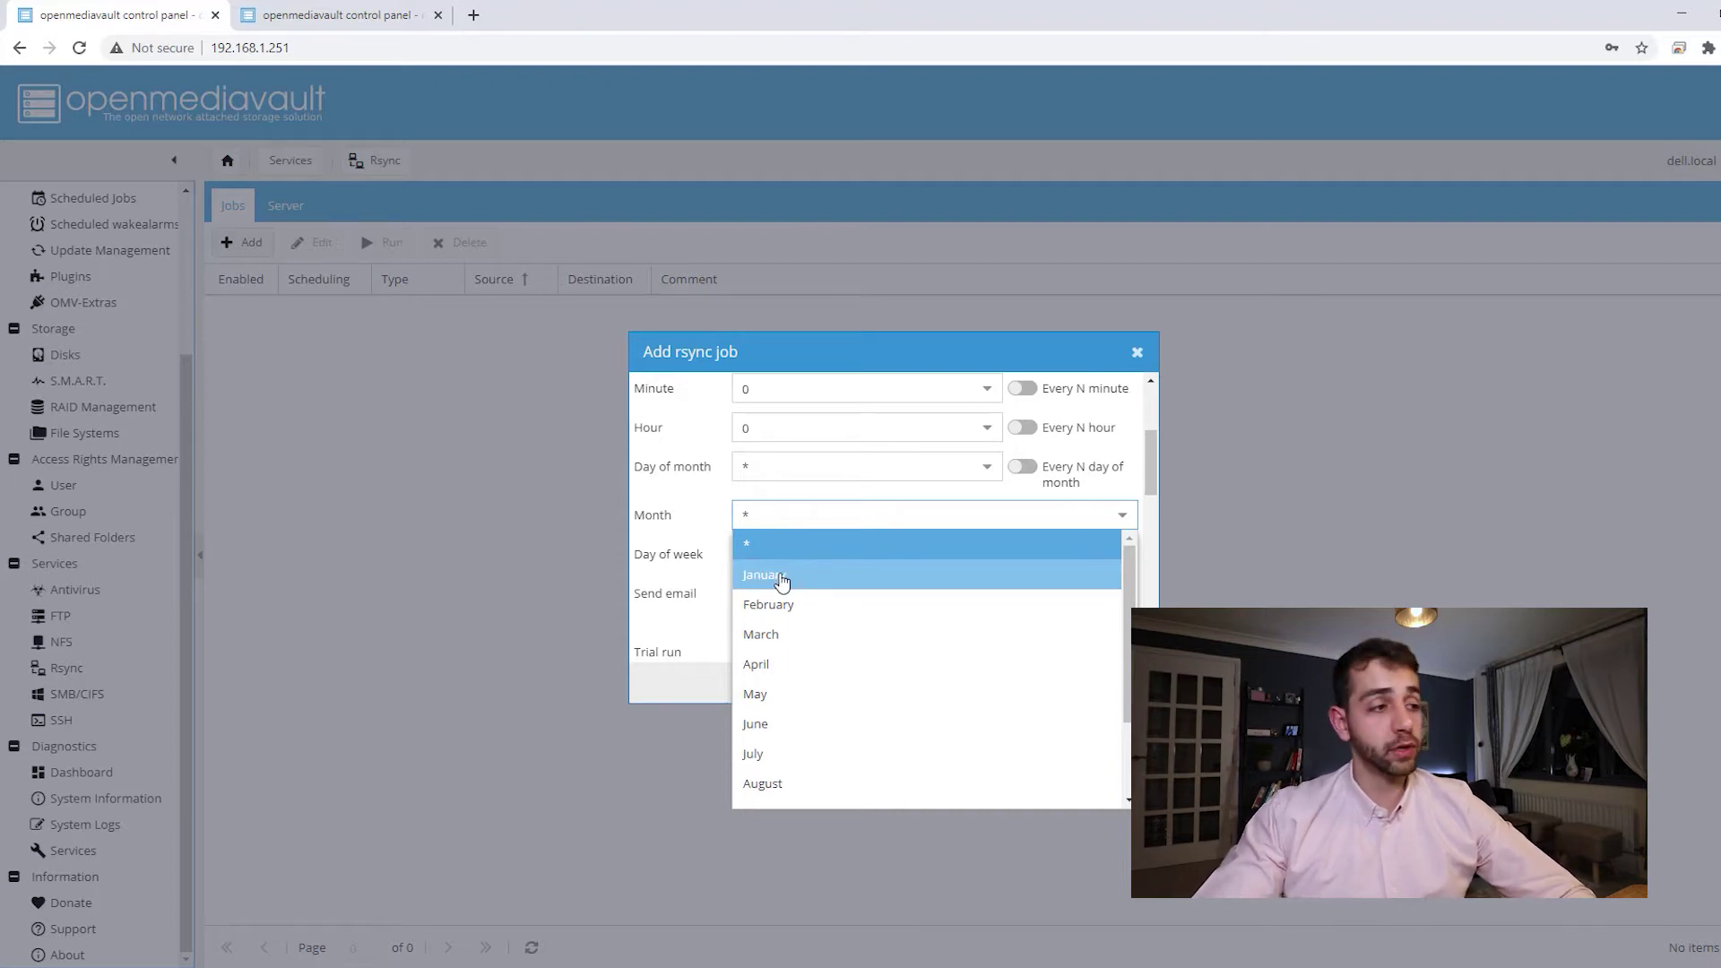
pyautogui.click(633, 539)
pyautogui.click(798, 560)
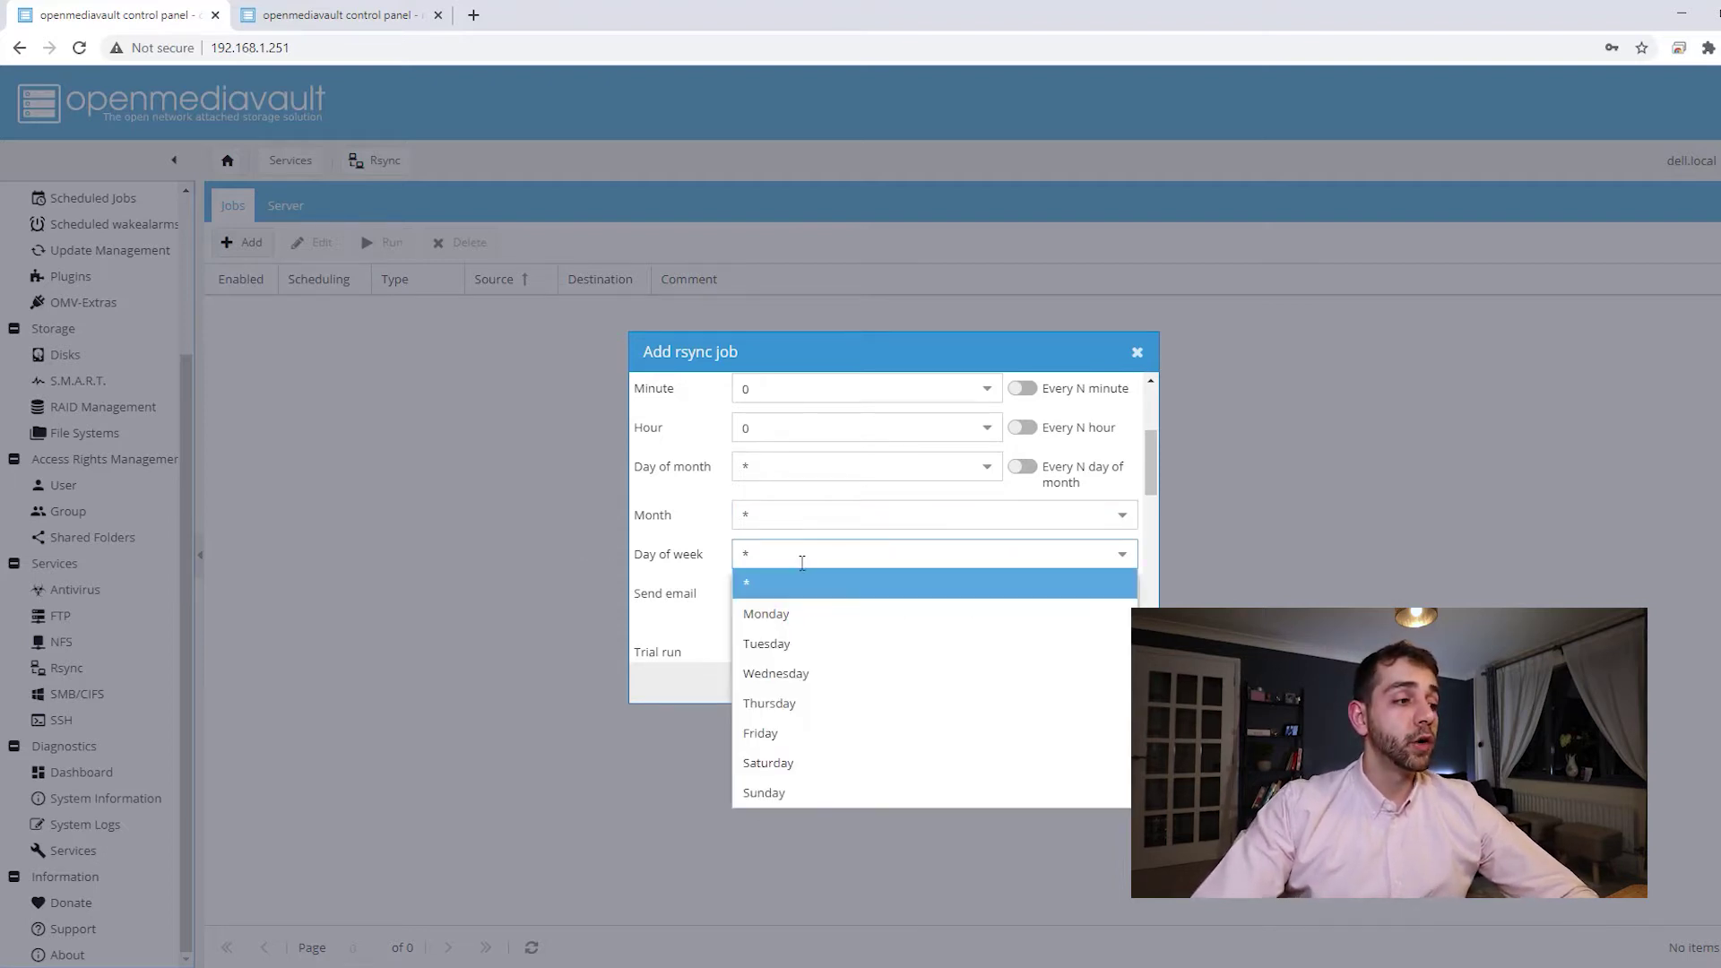
pyautogui.click(794, 616)
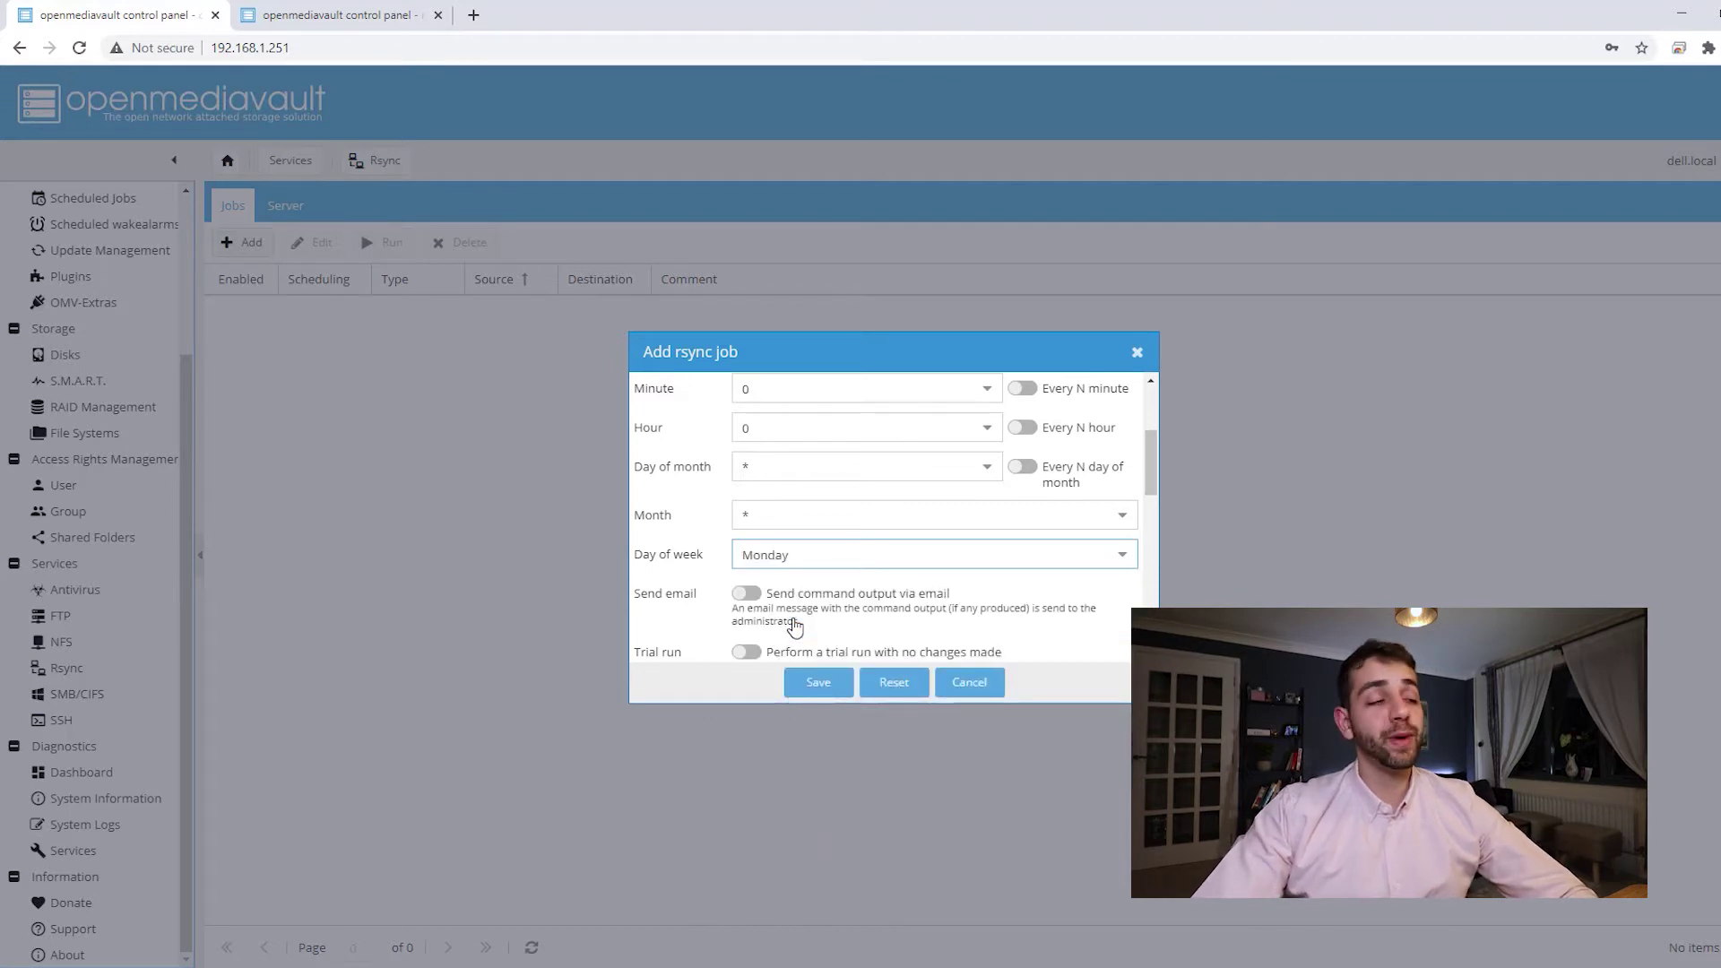
pyautogui.scroll(-1, 810, 553)
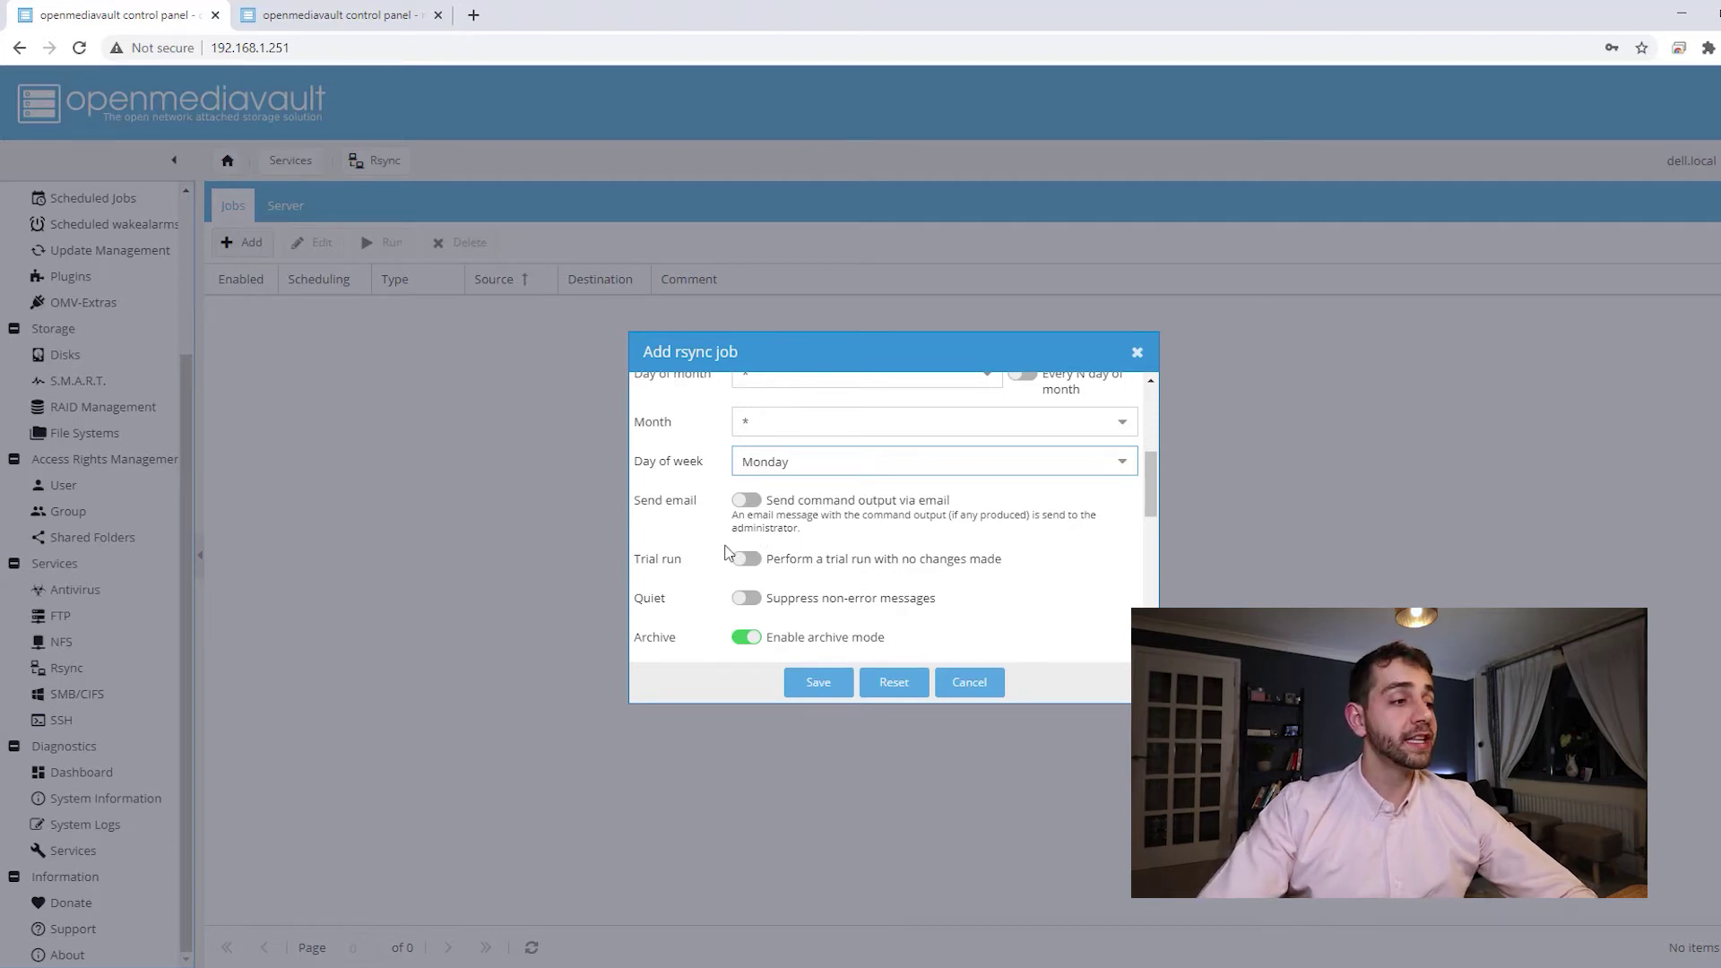
# - Keep the default copy options with Preserve owner still on, and save the data-to-backup job
pyautogui.scroll(-2, 728, 552)
pyautogui.scroll(-2, 789, 555)
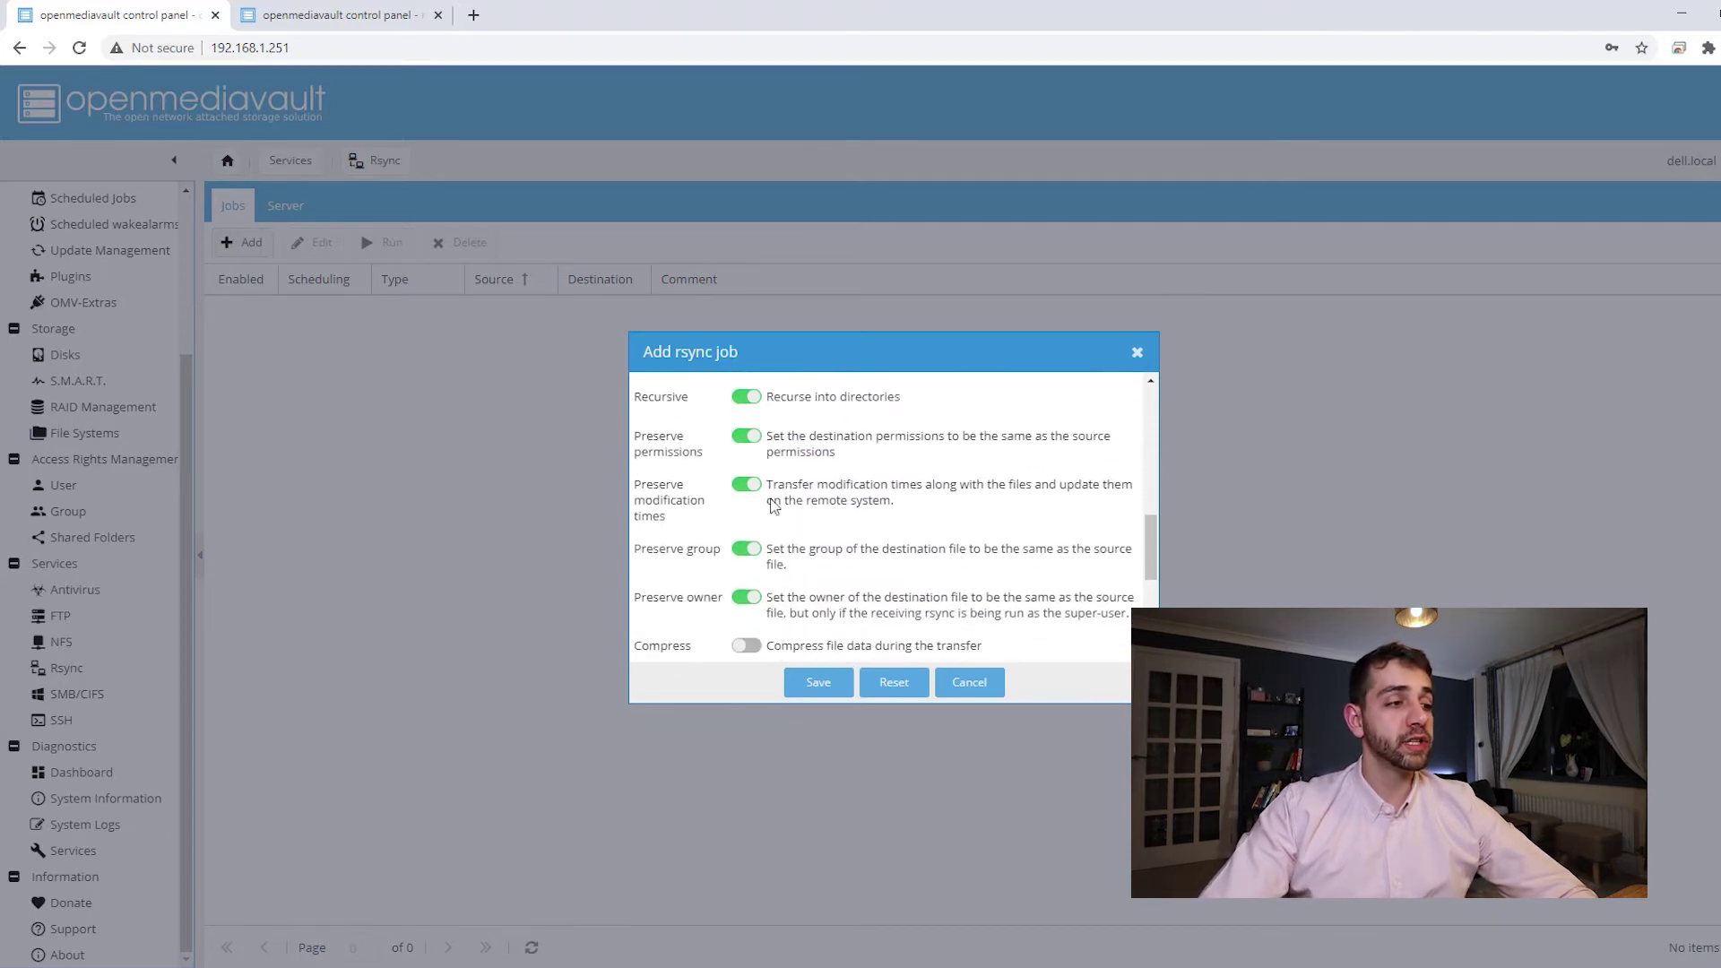
pyautogui.scroll(-1, 857, 622)
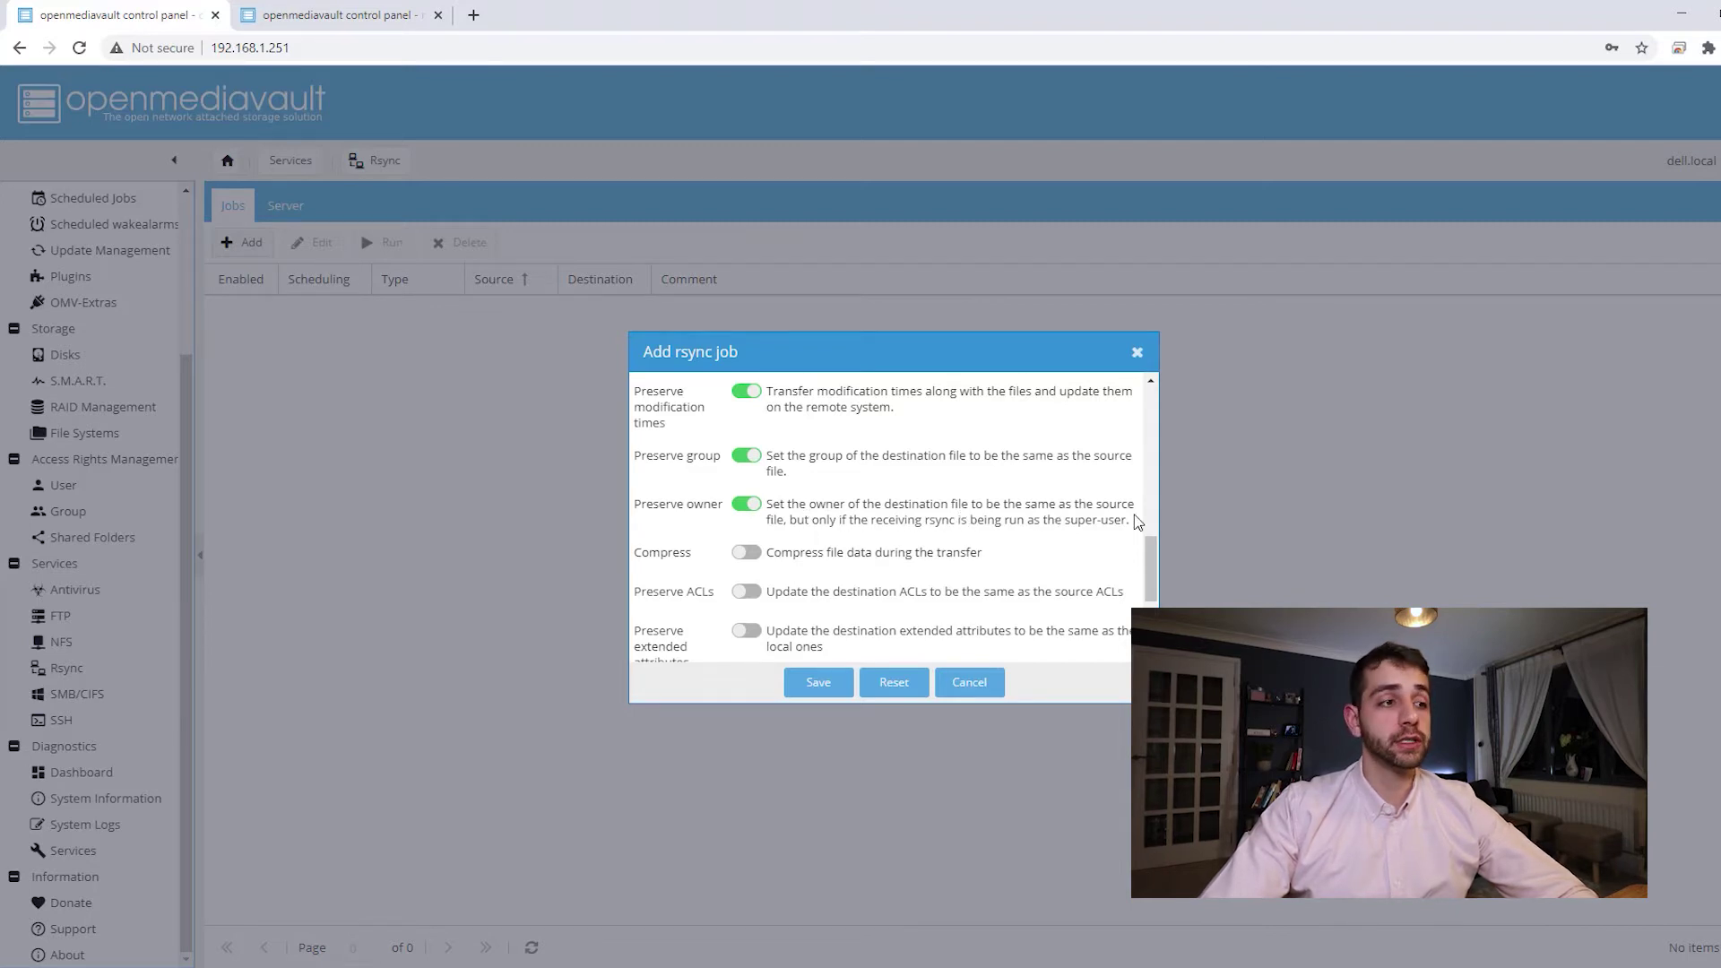
pyautogui.click(746, 503)
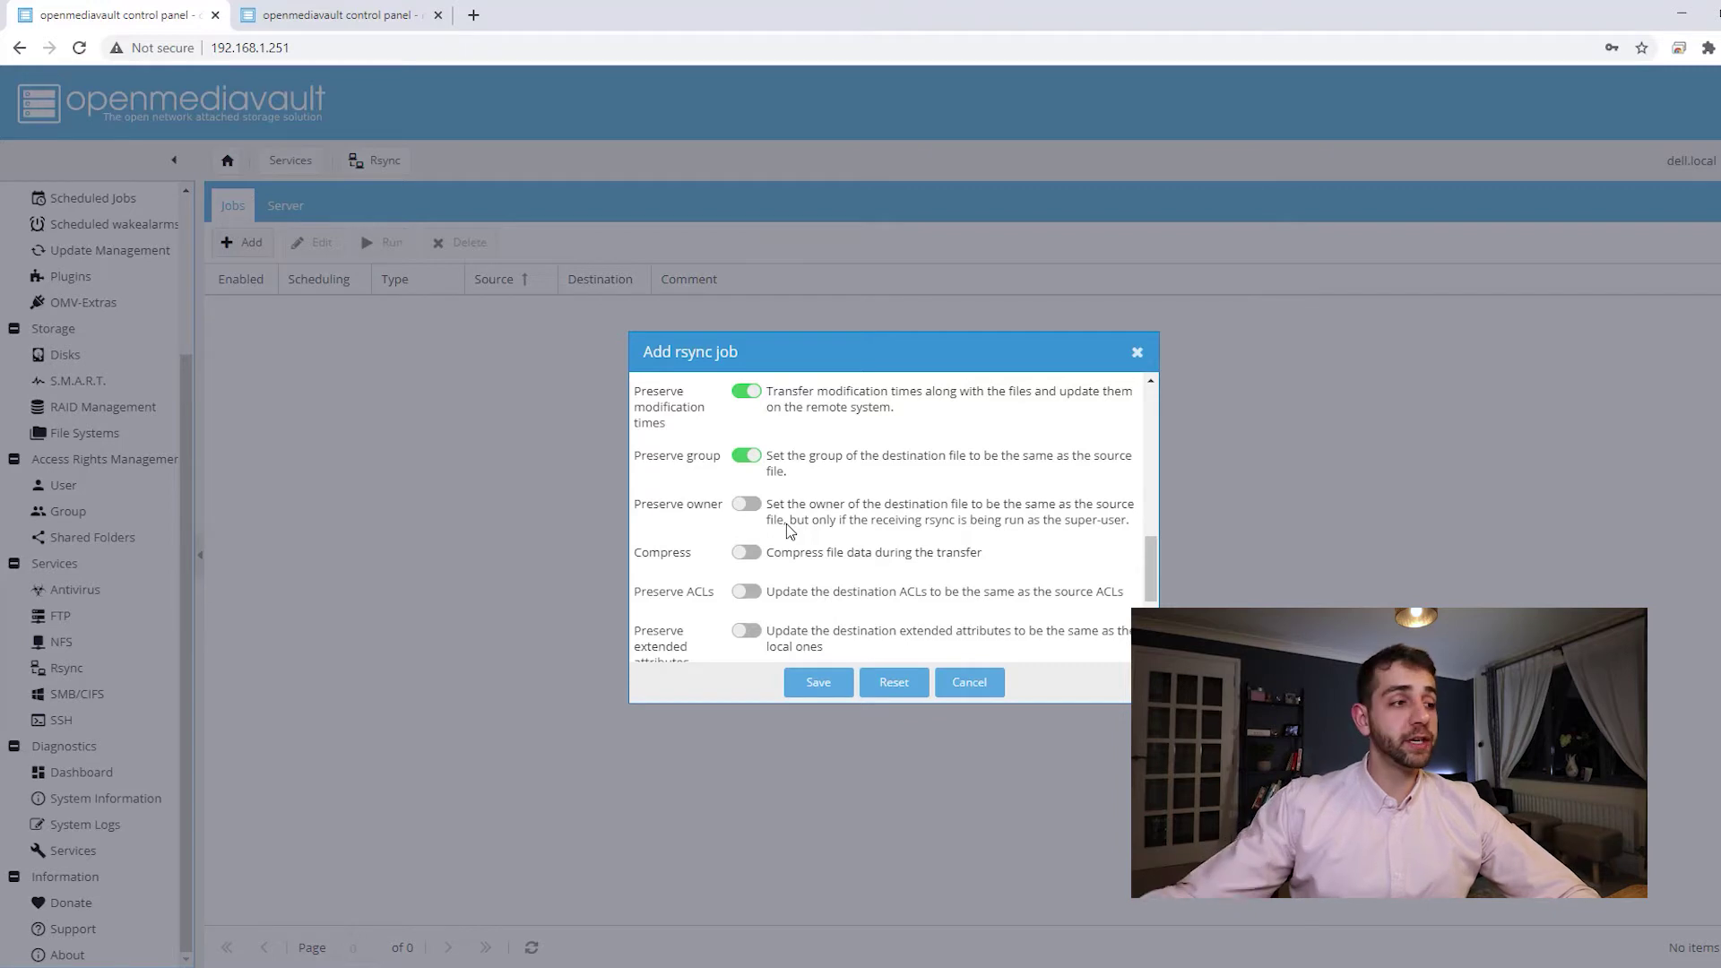
pyautogui.click(746, 504)
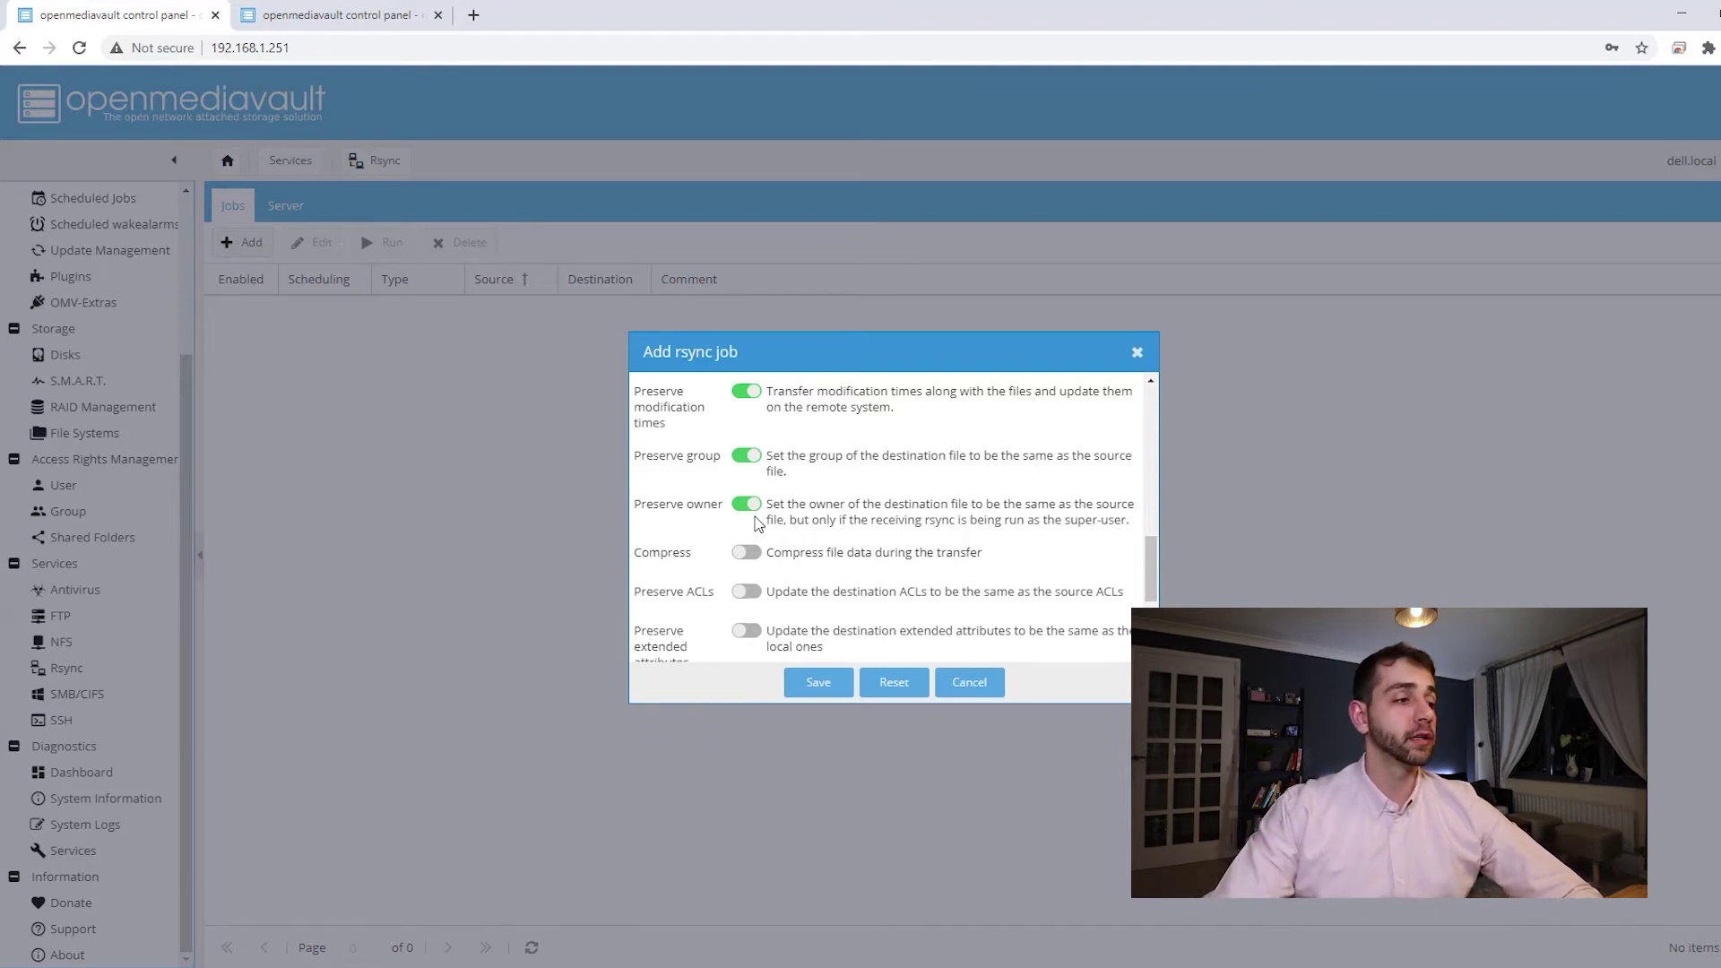
pyautogui.click(816, 680)
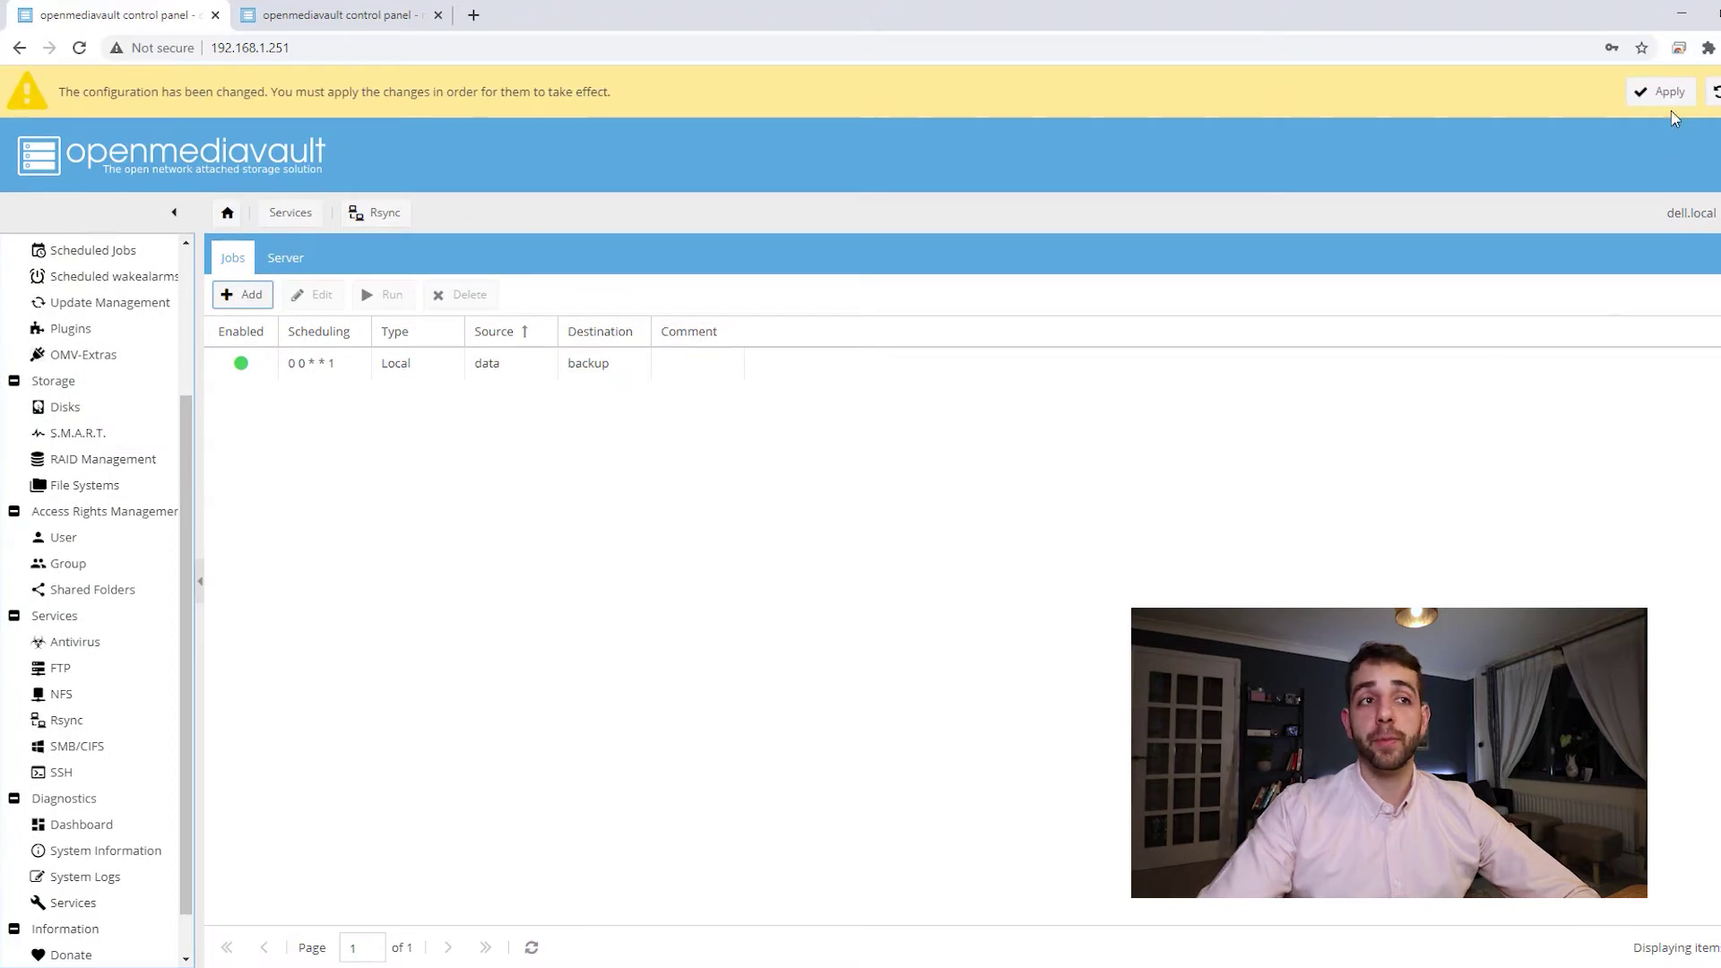
# - Apply the pending configuration changes and confirm with Yes
pyautogui.click(1665, 92)
pyautogui.click(884, 567)
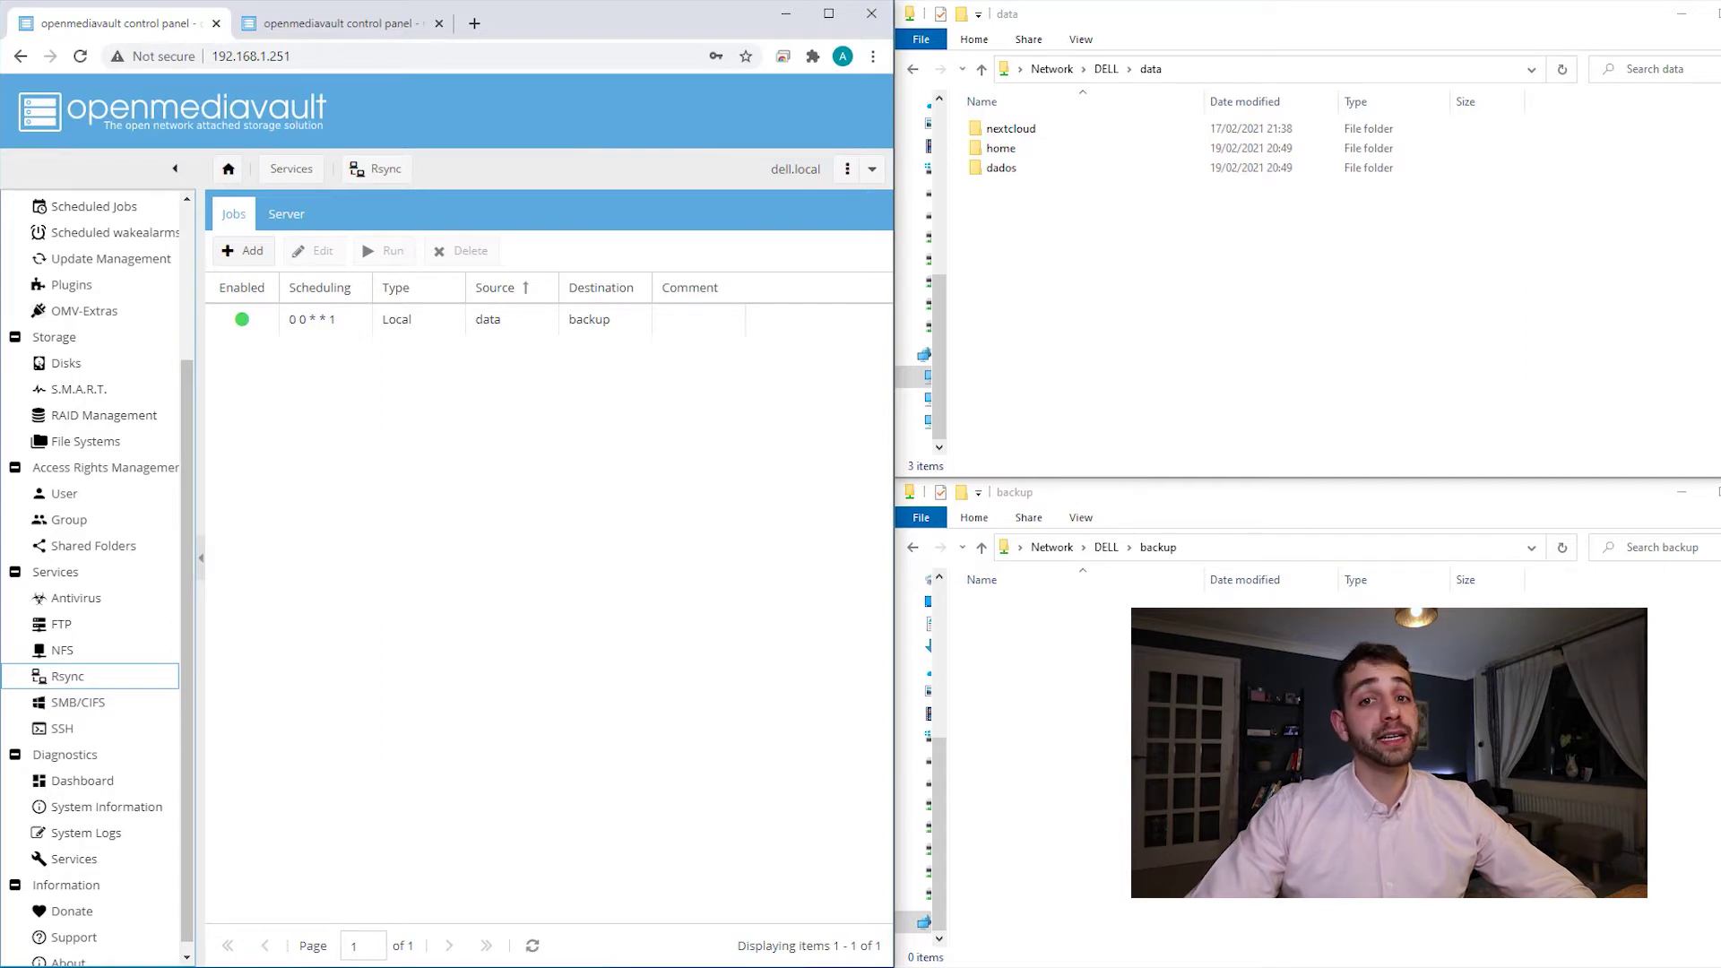
# - Run the data-to-backup rsync job and check the transfer size summary in its log
pyautogui.click(405, 331)
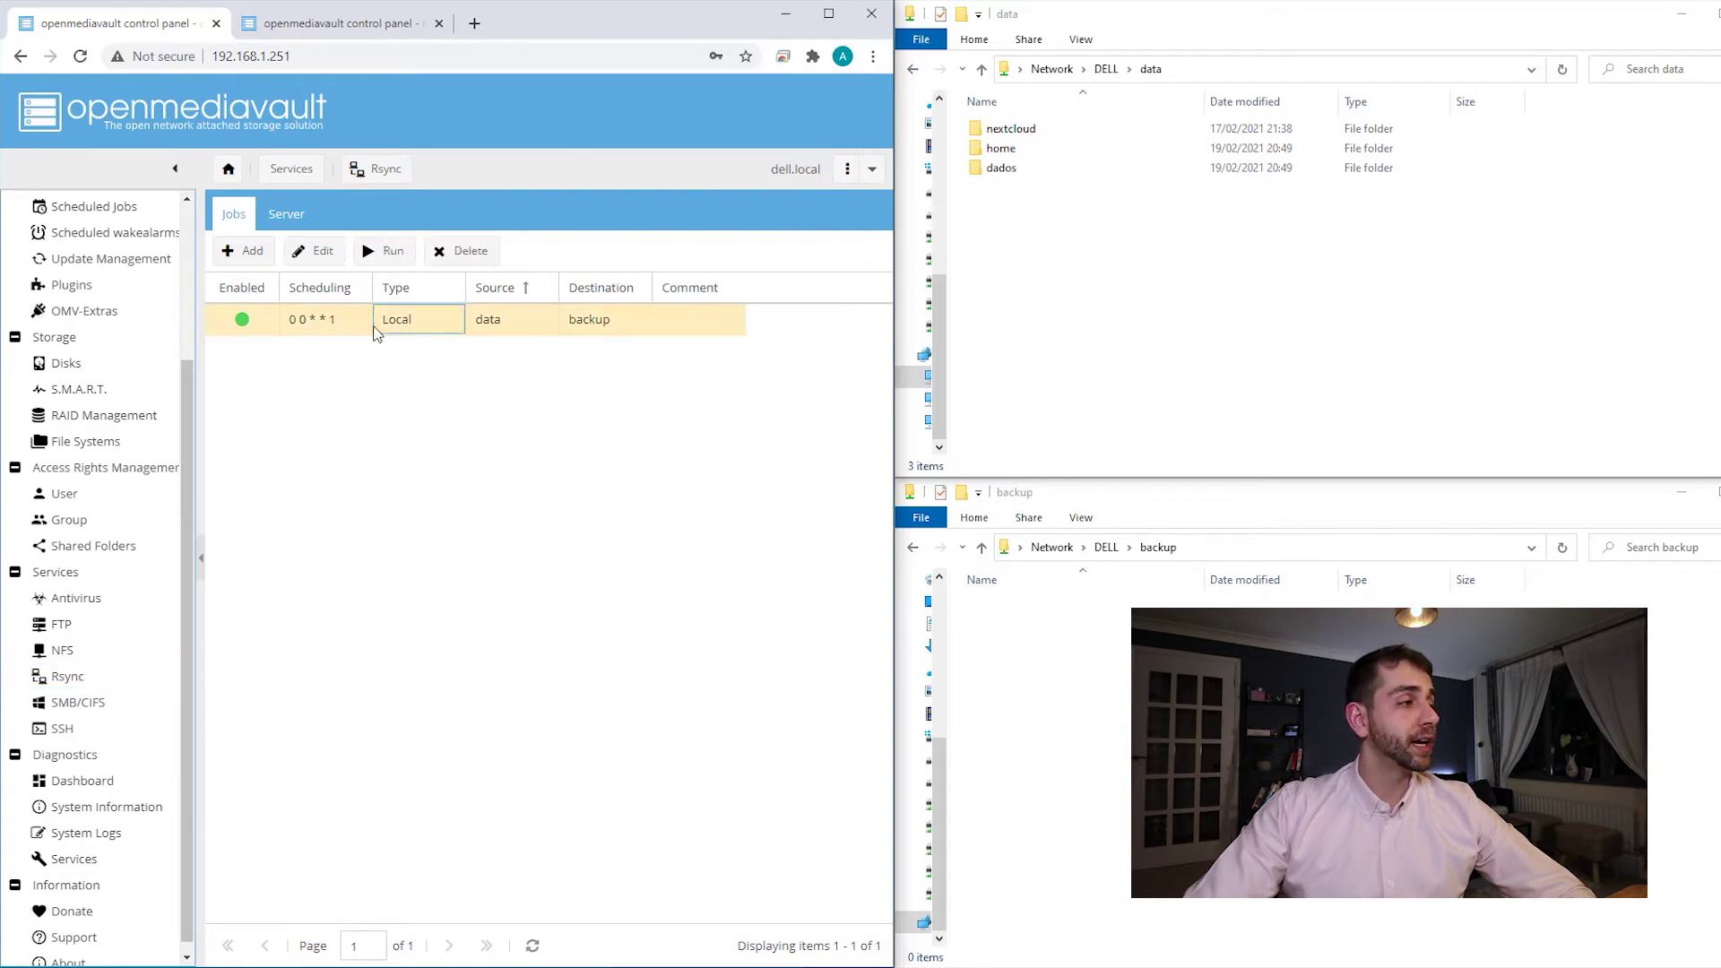
pyautogui.click(396, 257)
pyautogui.moveTo(751, 376); pyautogui.dragTo(329, 300)
pyautogui.click(396, 551)
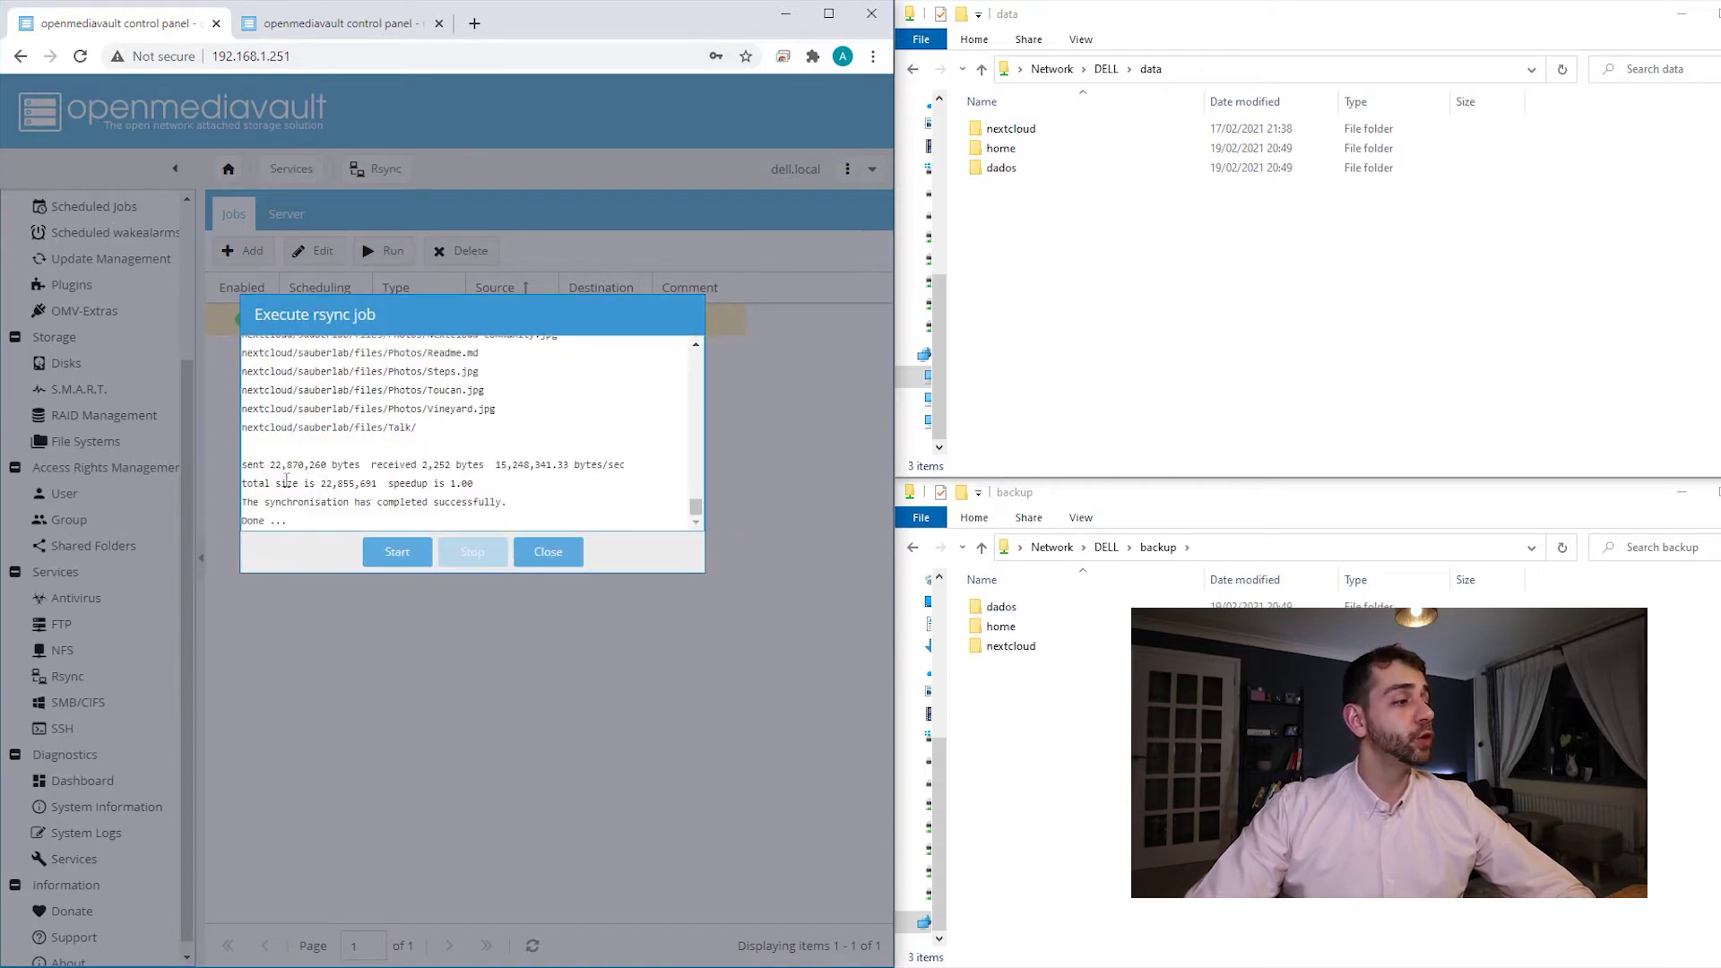
pyautogui.moveTo(279, 484); pyautogui.dragTo(429, 484)
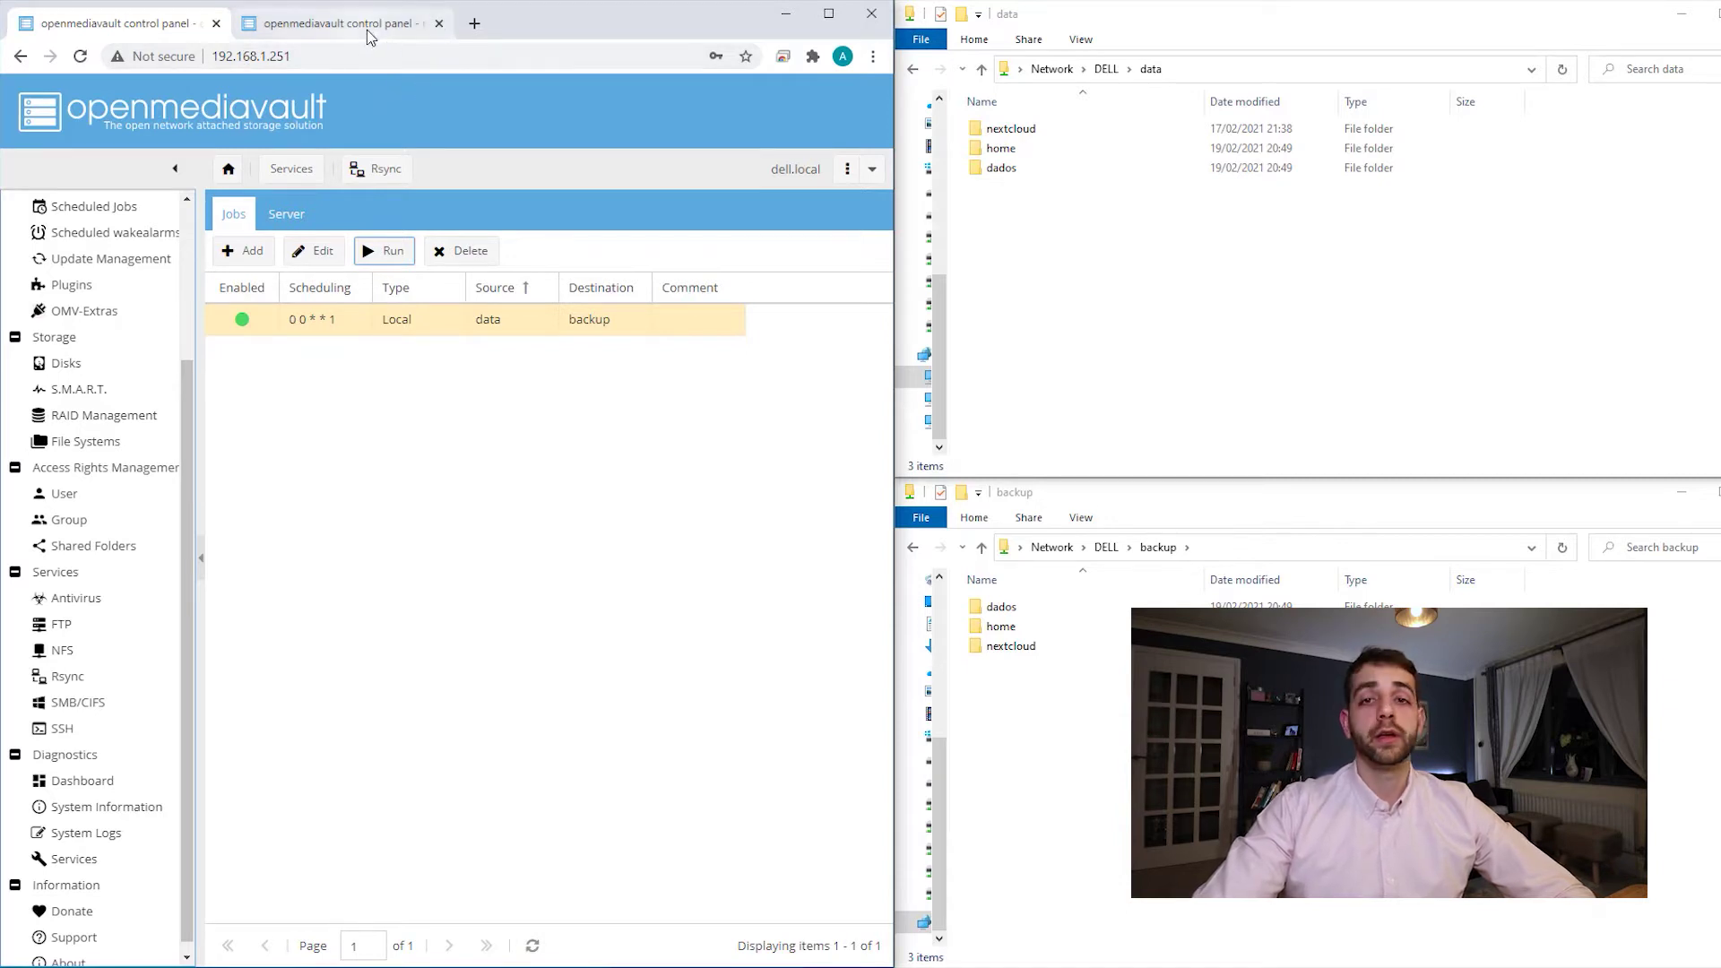
pyautogui.click(307, 25)
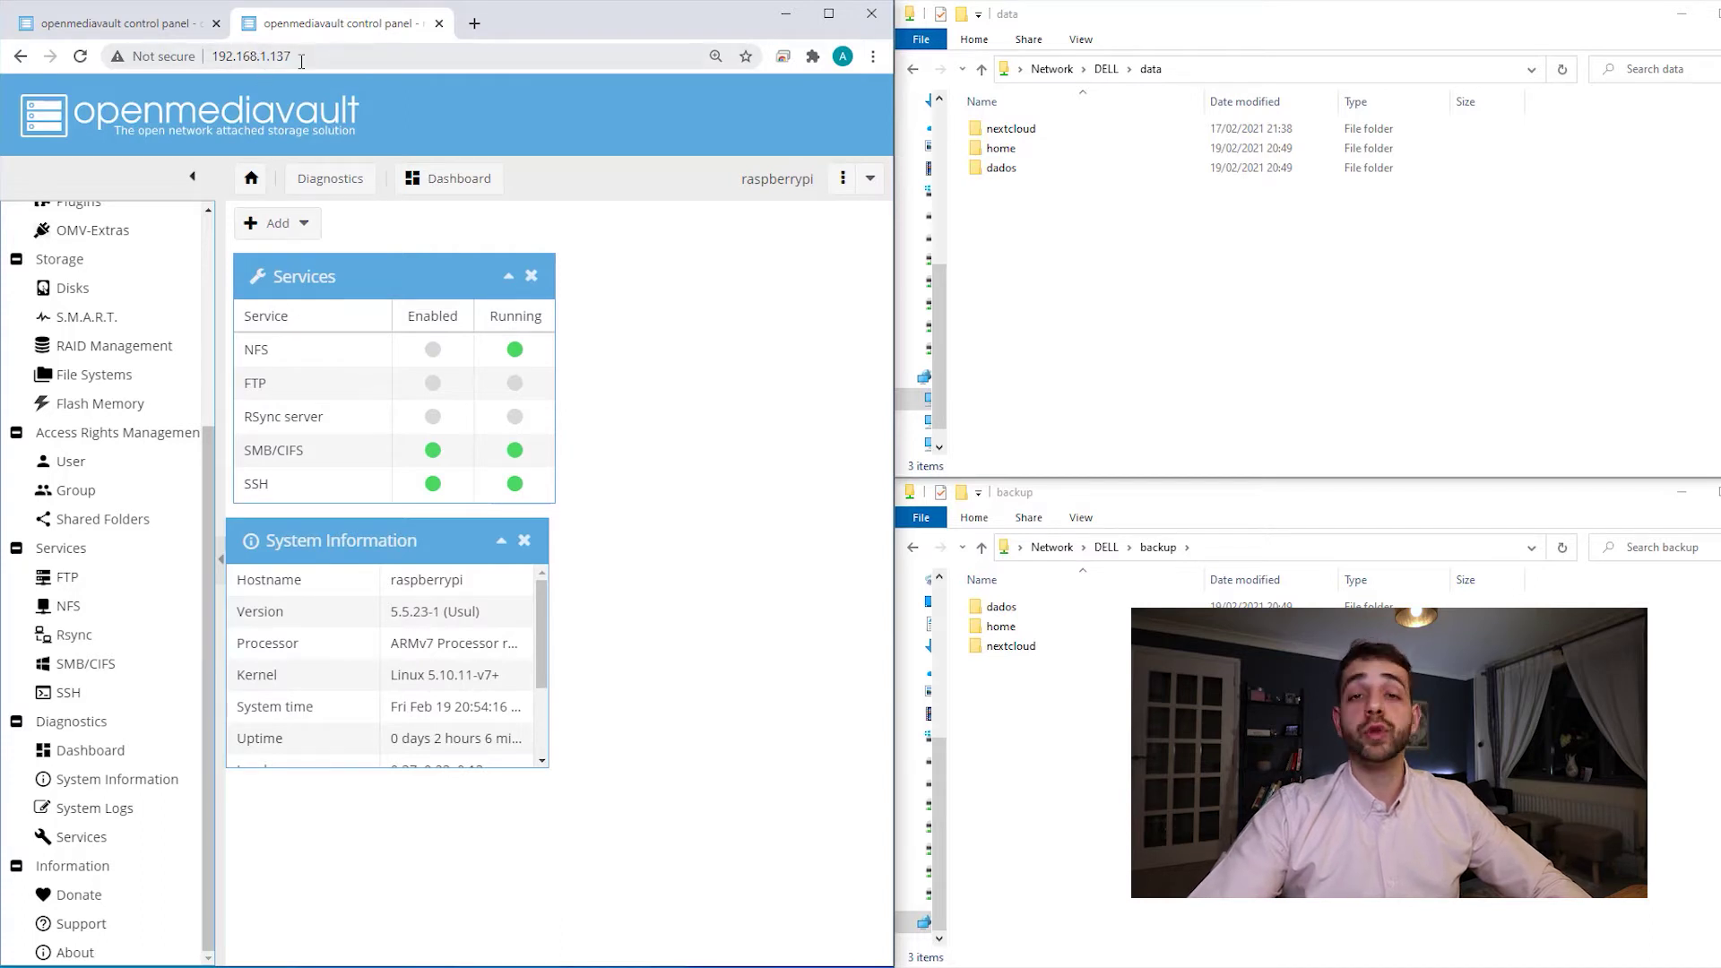
pyautogui.click(113, 520)
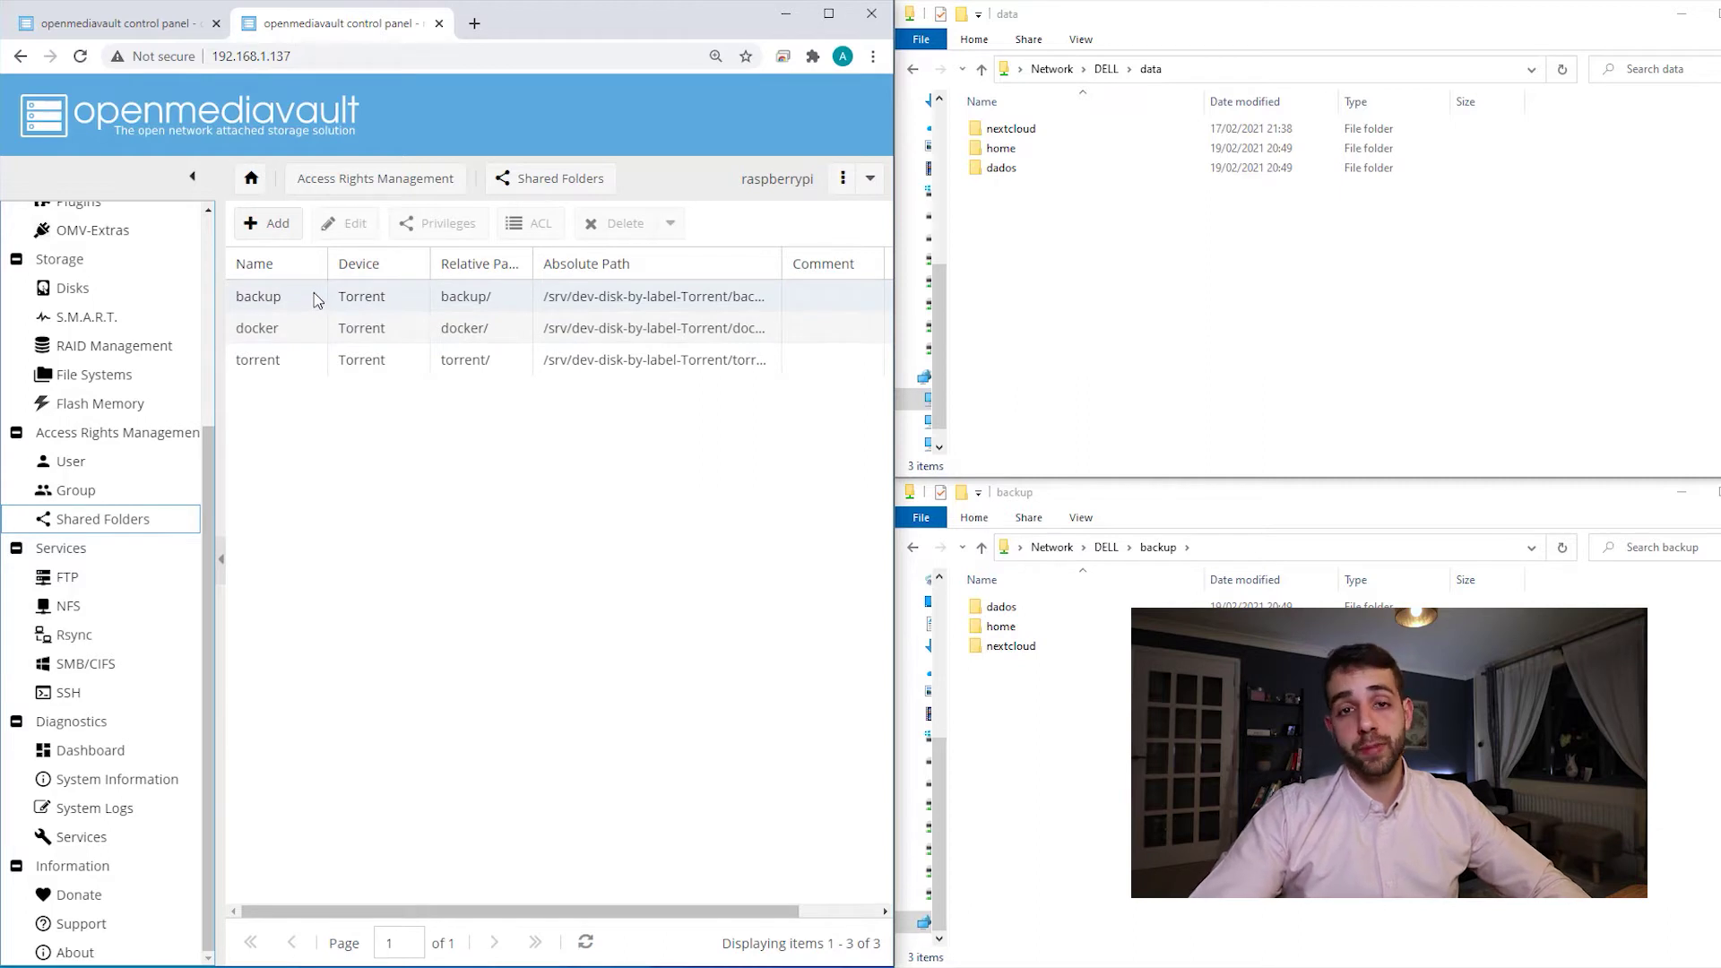
pyautogui.click(110, 636)
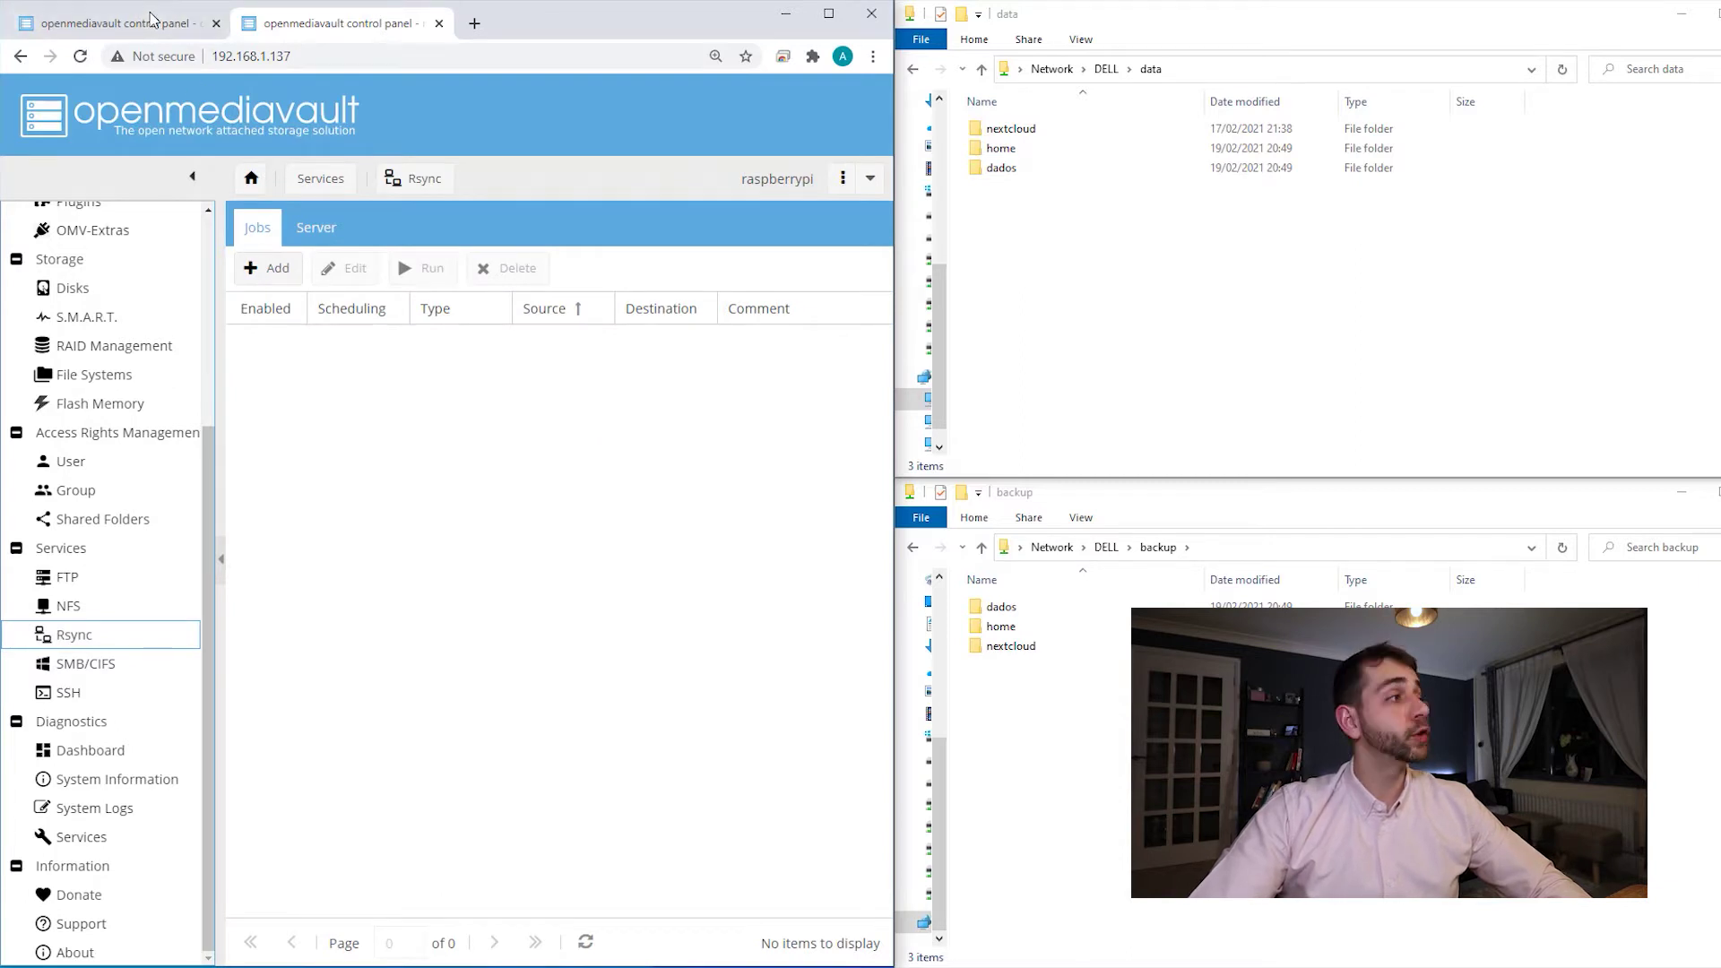
pyautogui.click(152, 22)
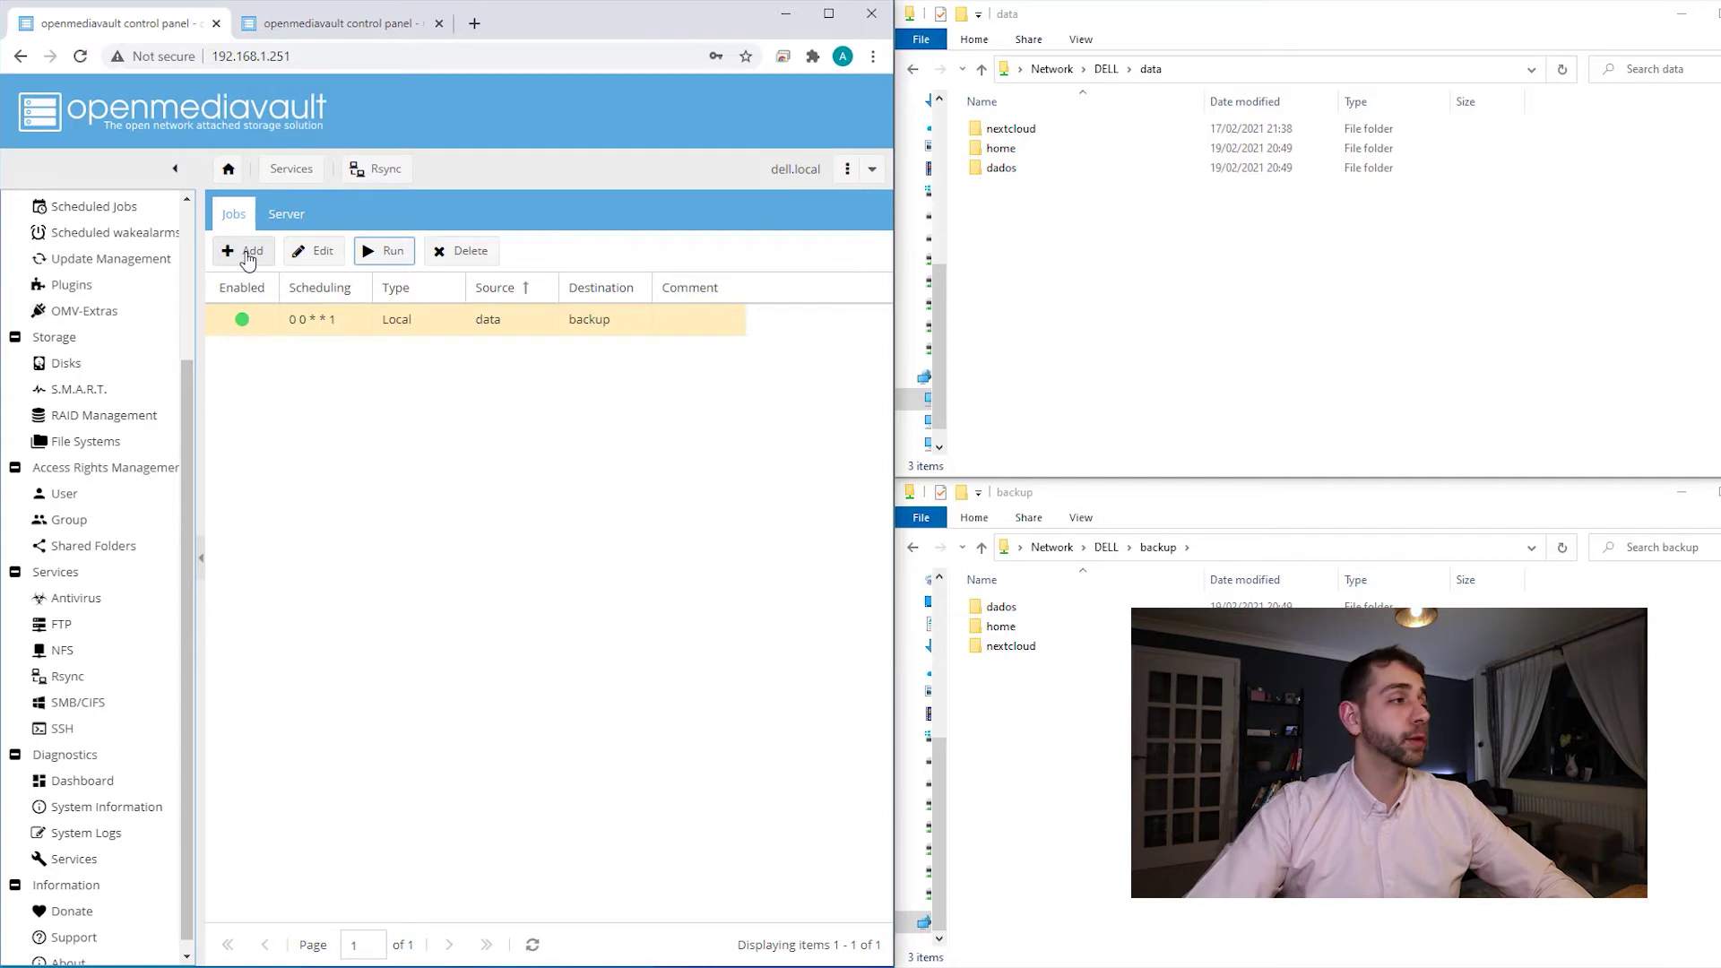
# - Add a new rsync job of type Remote, mode Push, with 'data' as source shared folder
pyautogui.click(248, 254)
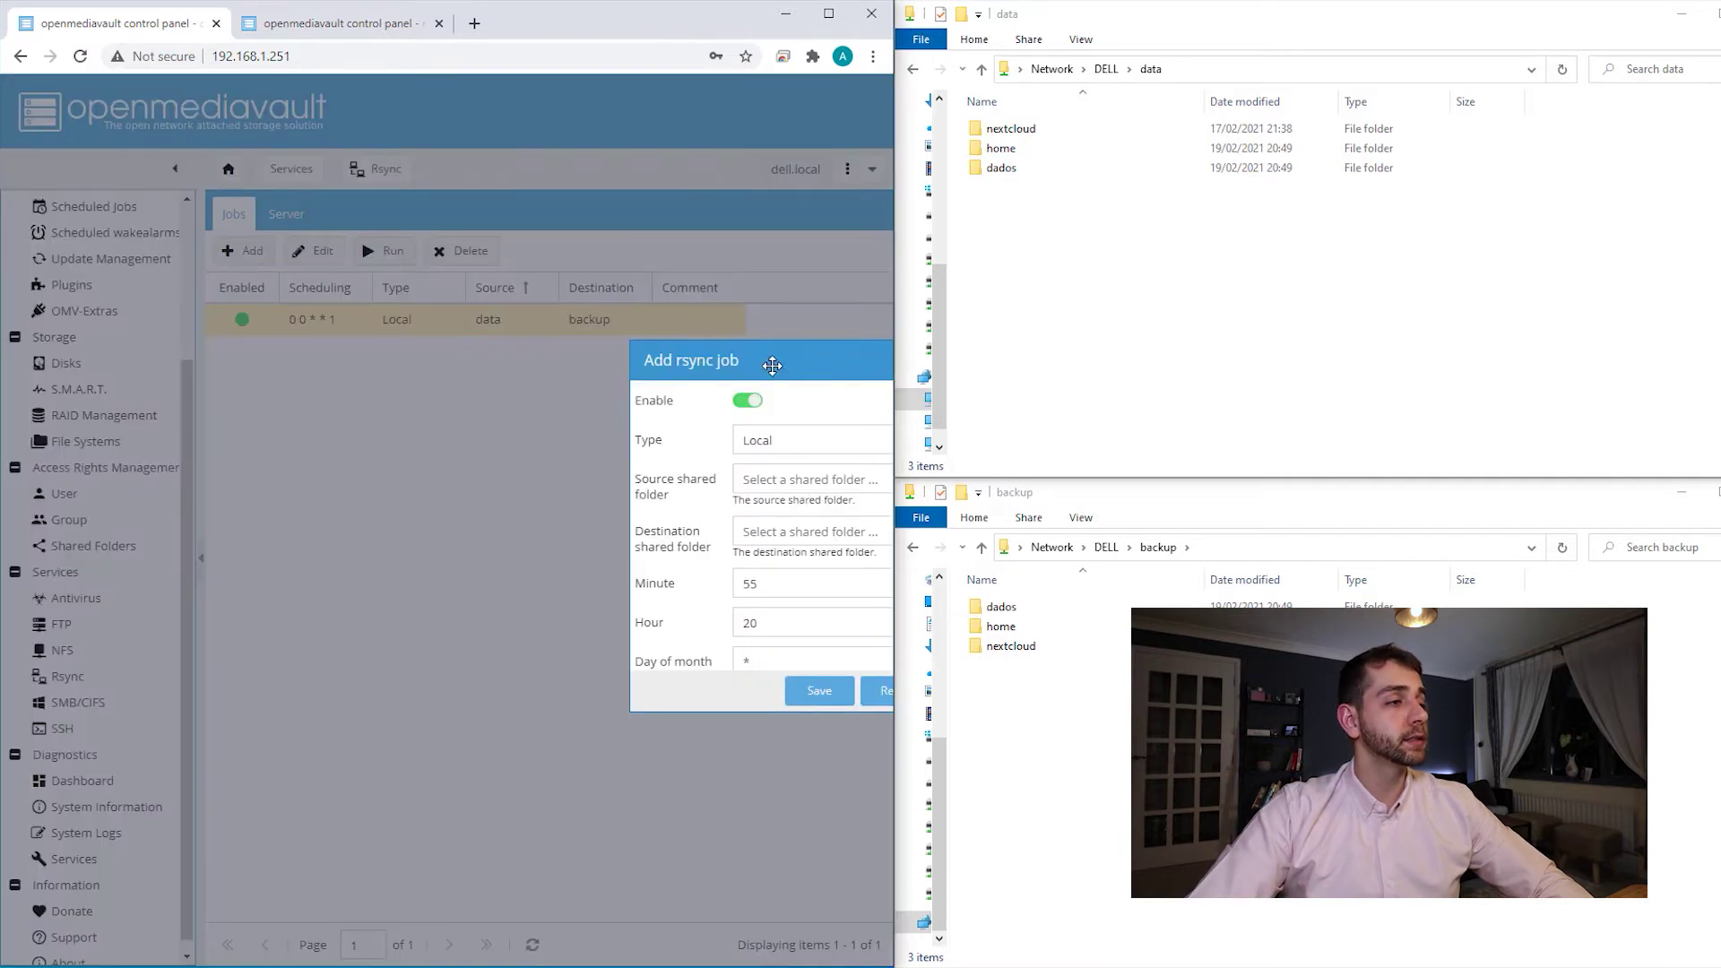
pyautogui.click(718, 391)
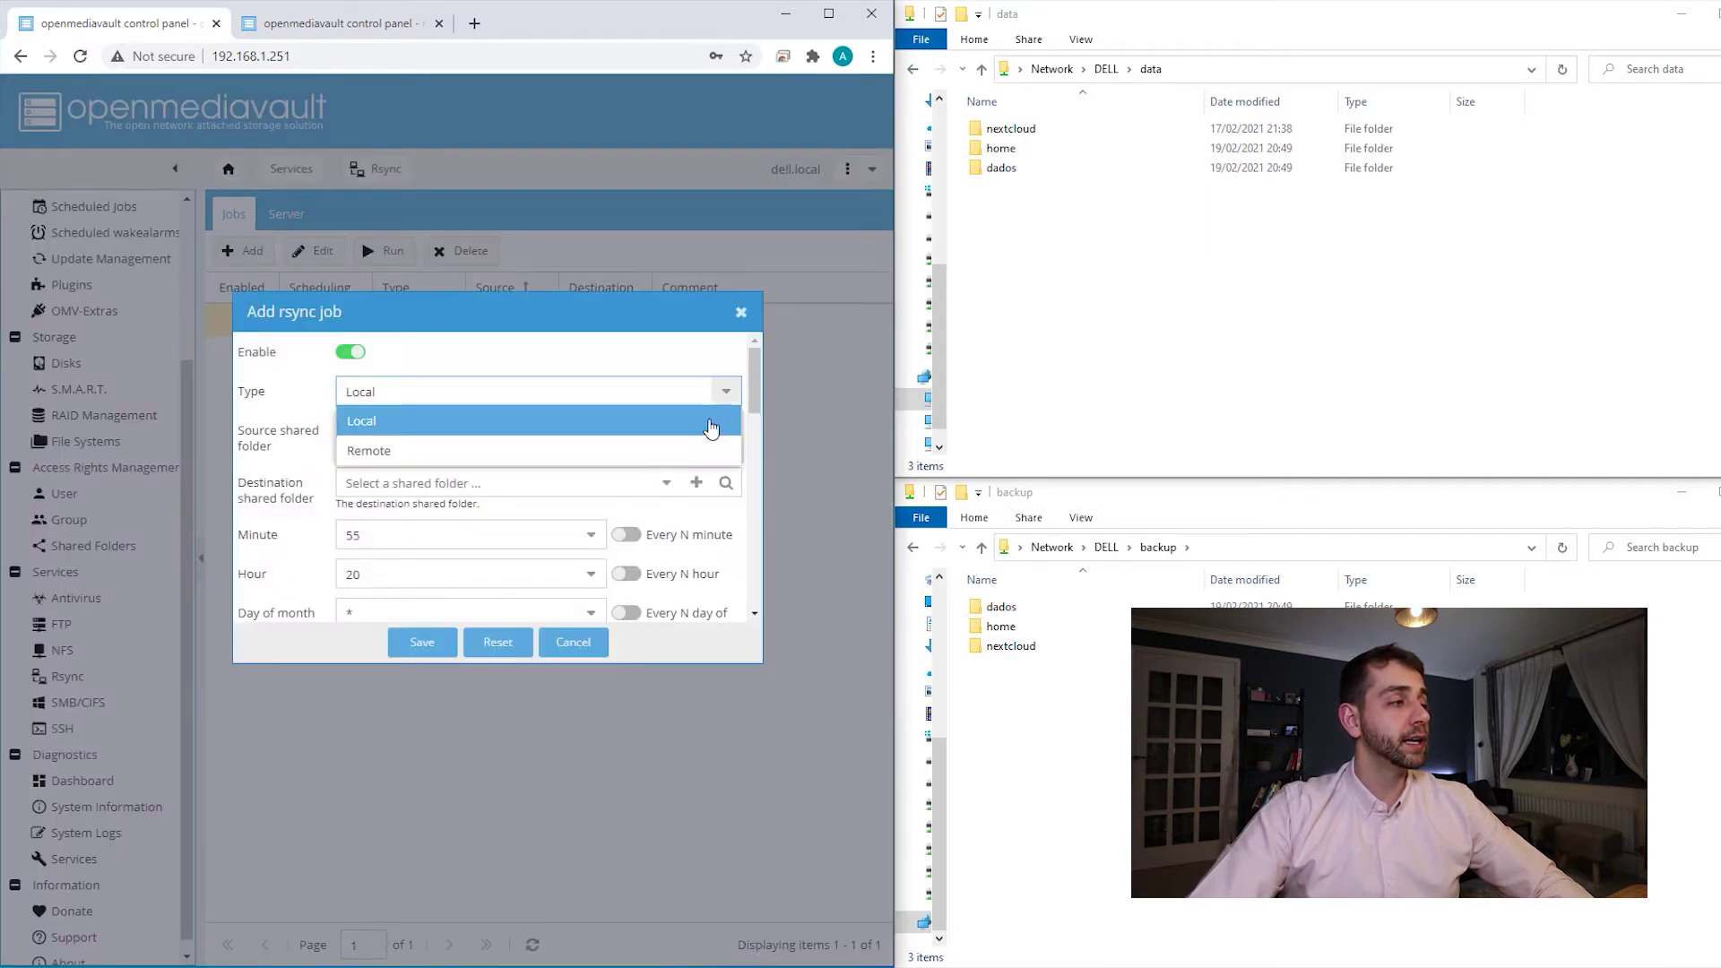
pyautogui.click(507, 450)
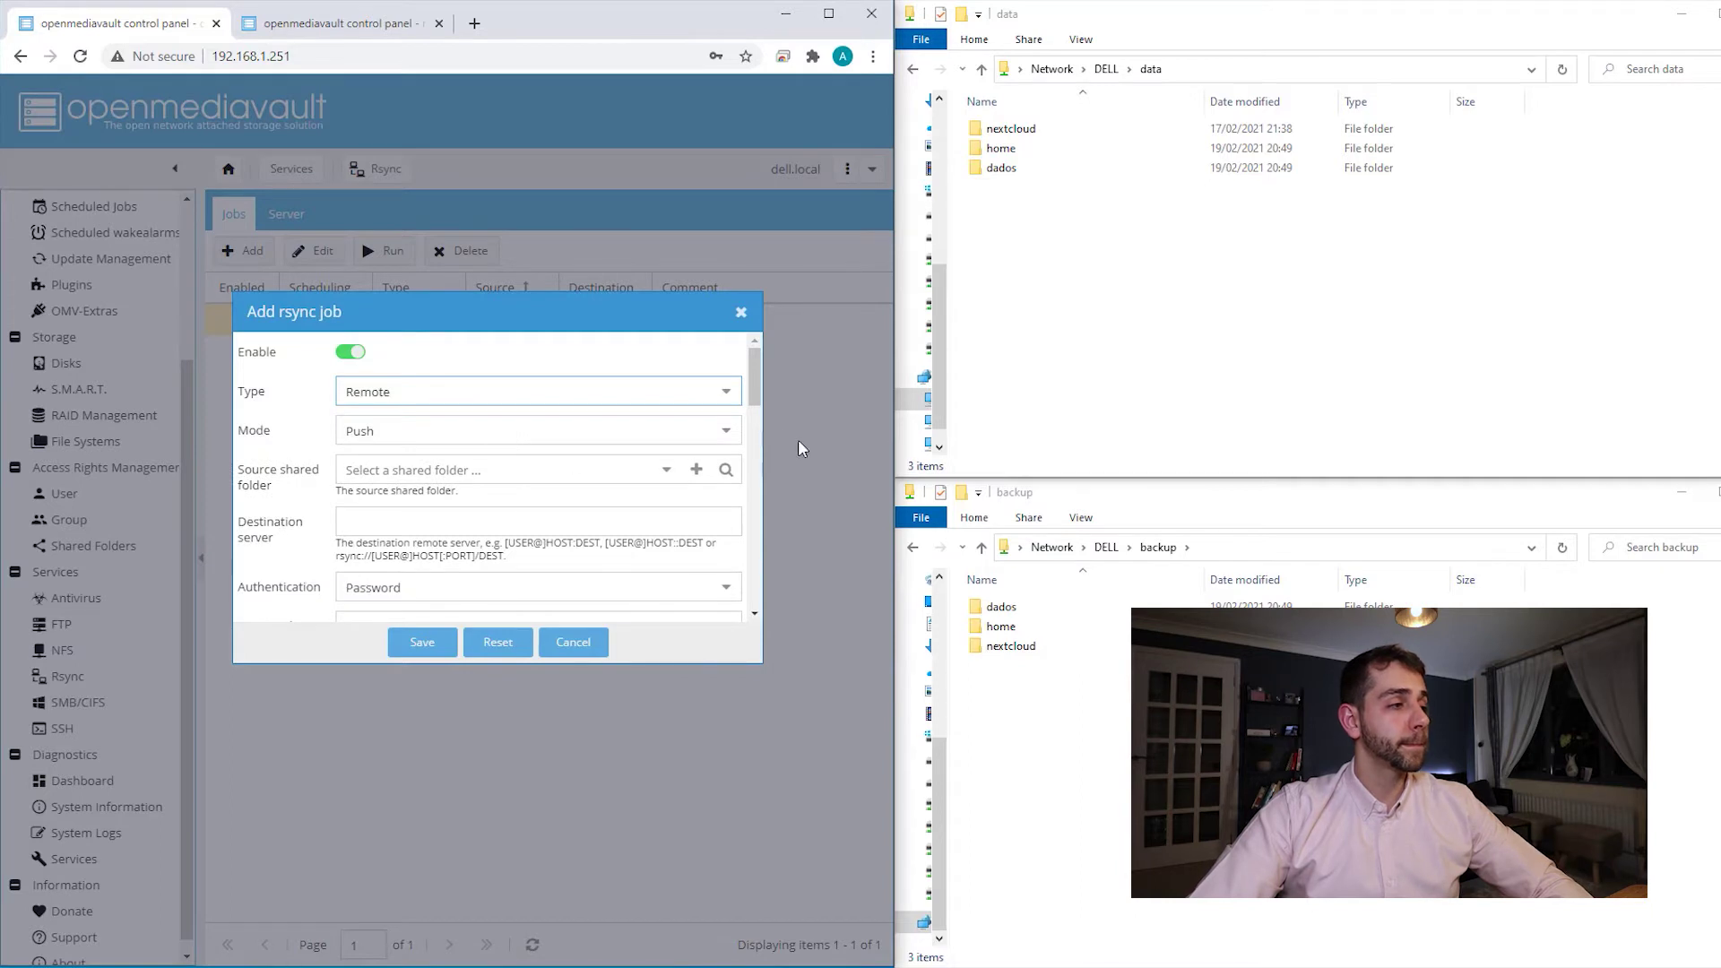
pyautogui.click(729, 431)
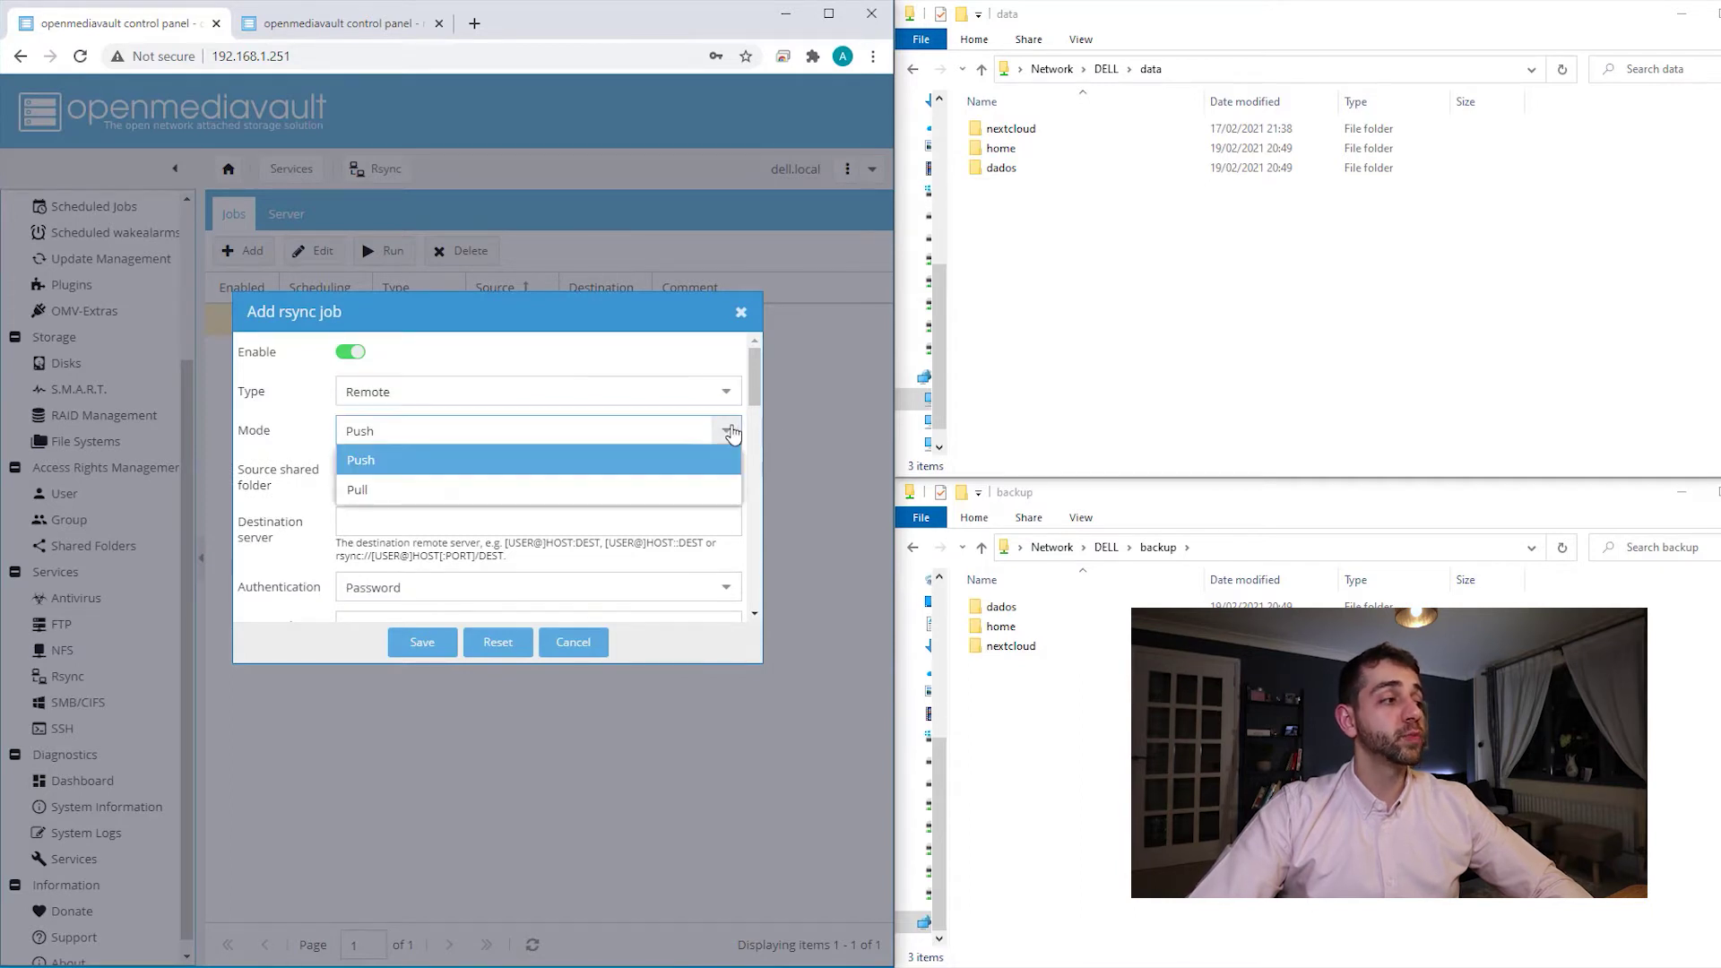
pyautogui.click(452, 461)
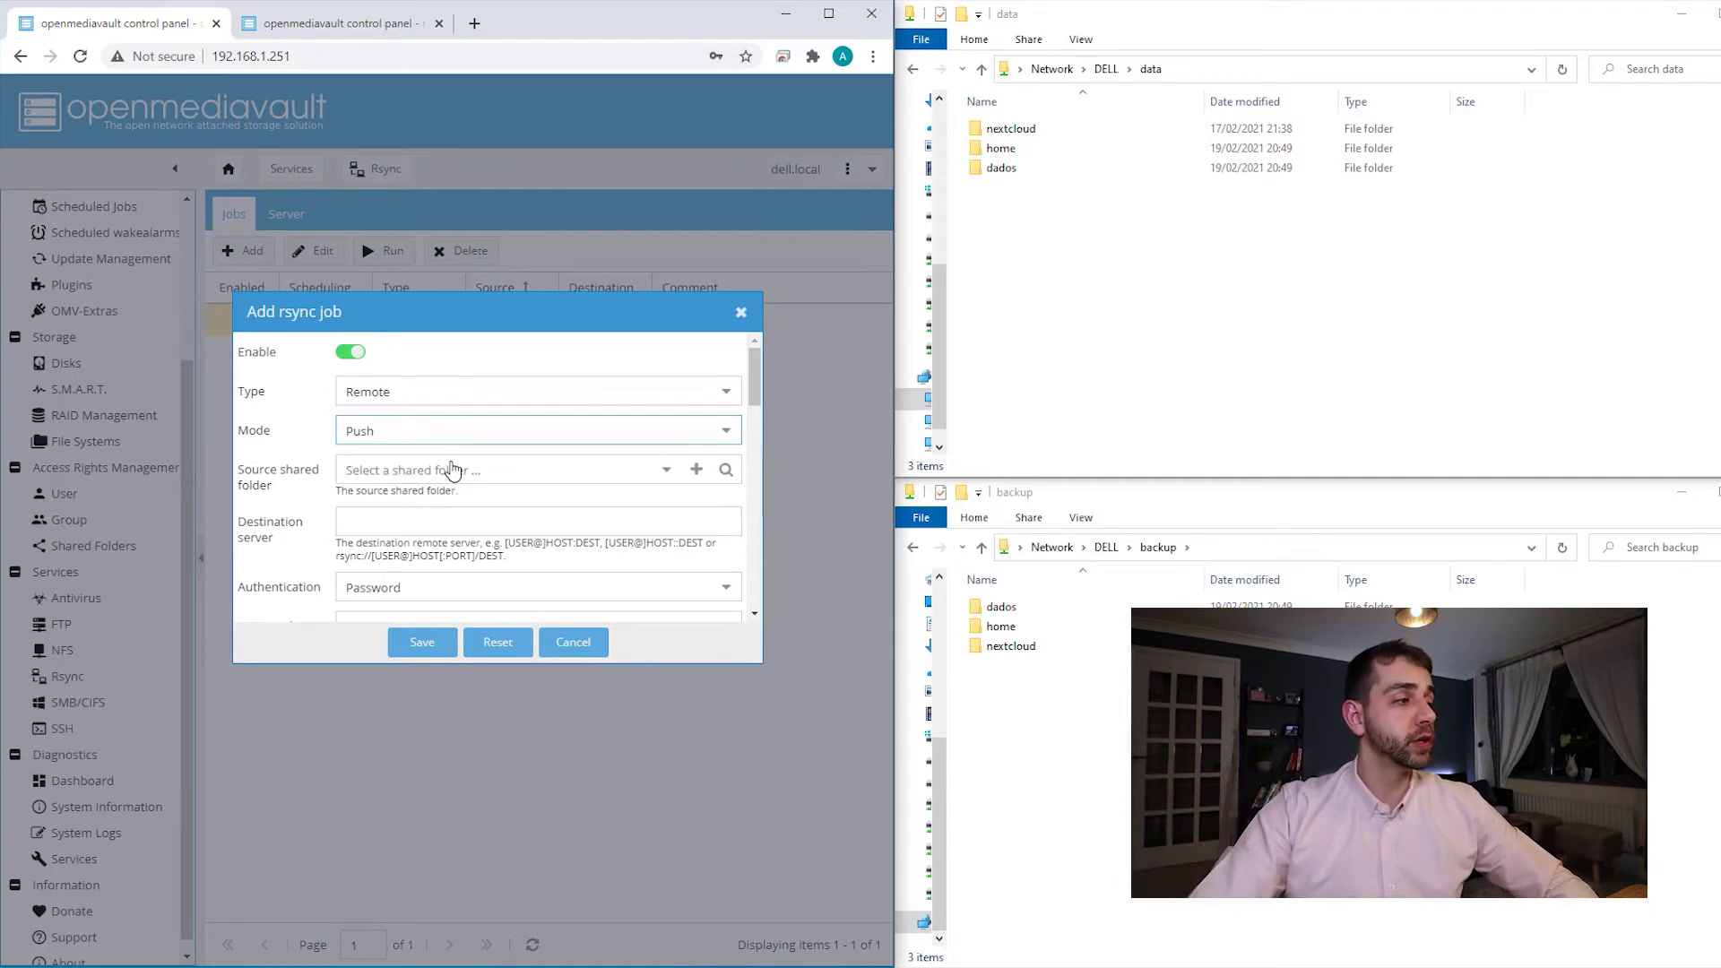
pyautogui.click(665, 472)
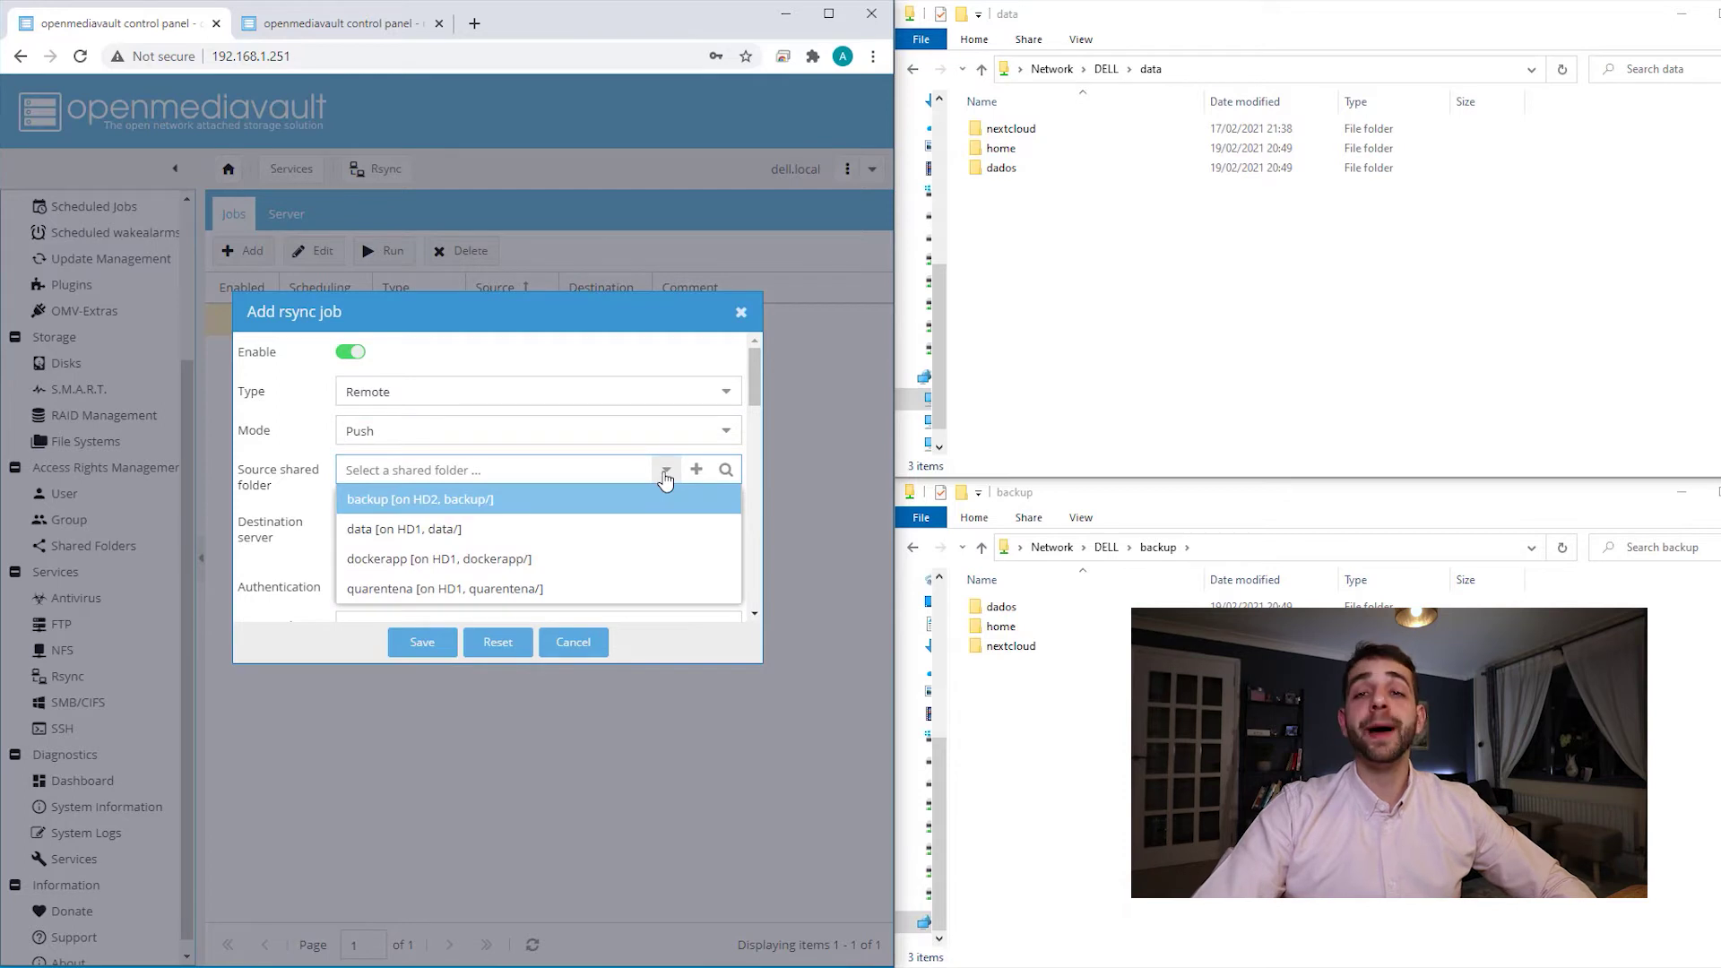
pyautogui.click(481, 534)
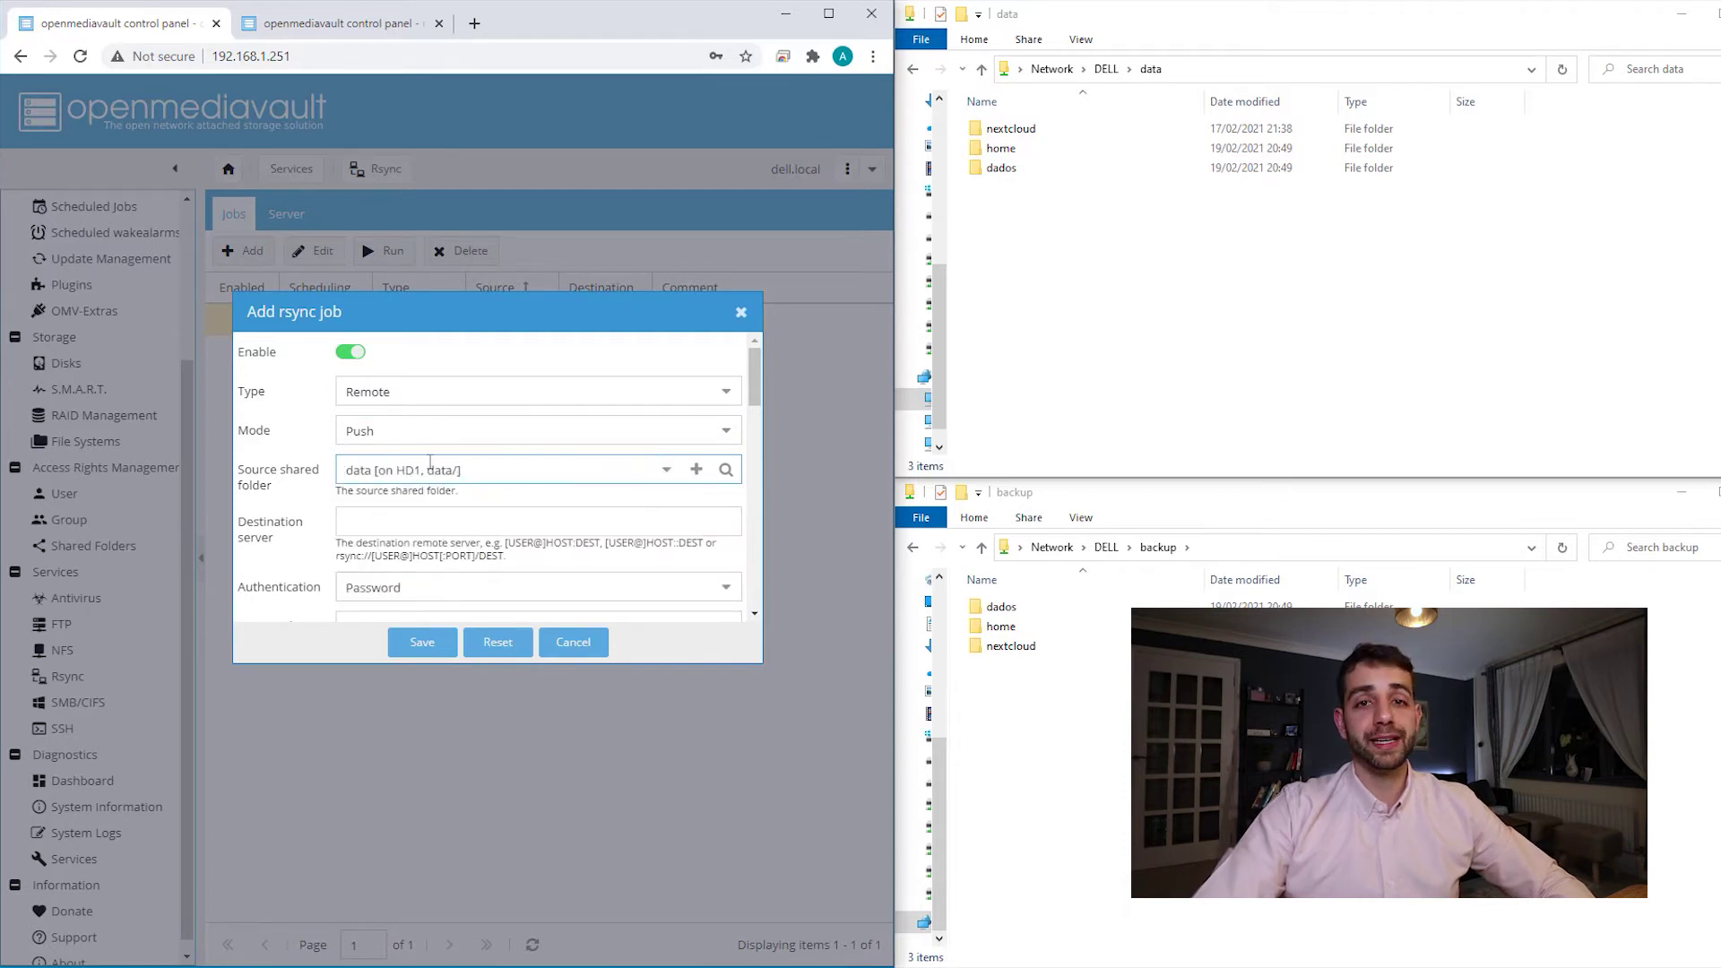
pyautogui.click(424, 521)
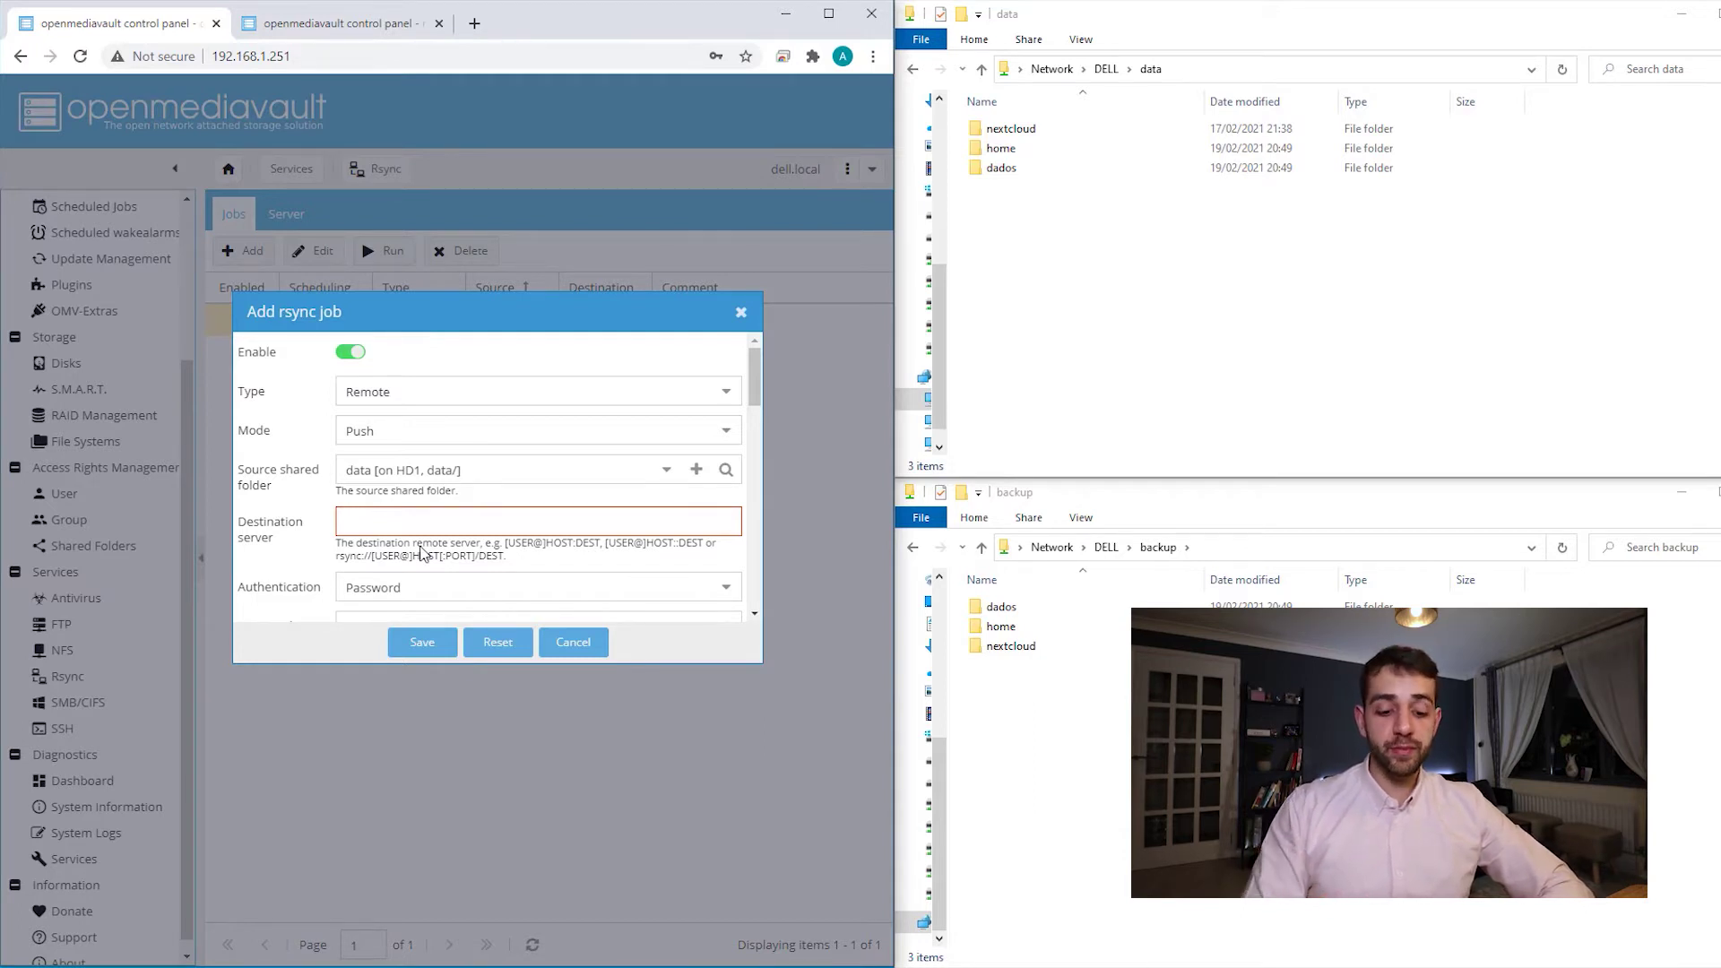
pyautogui.write('pi')
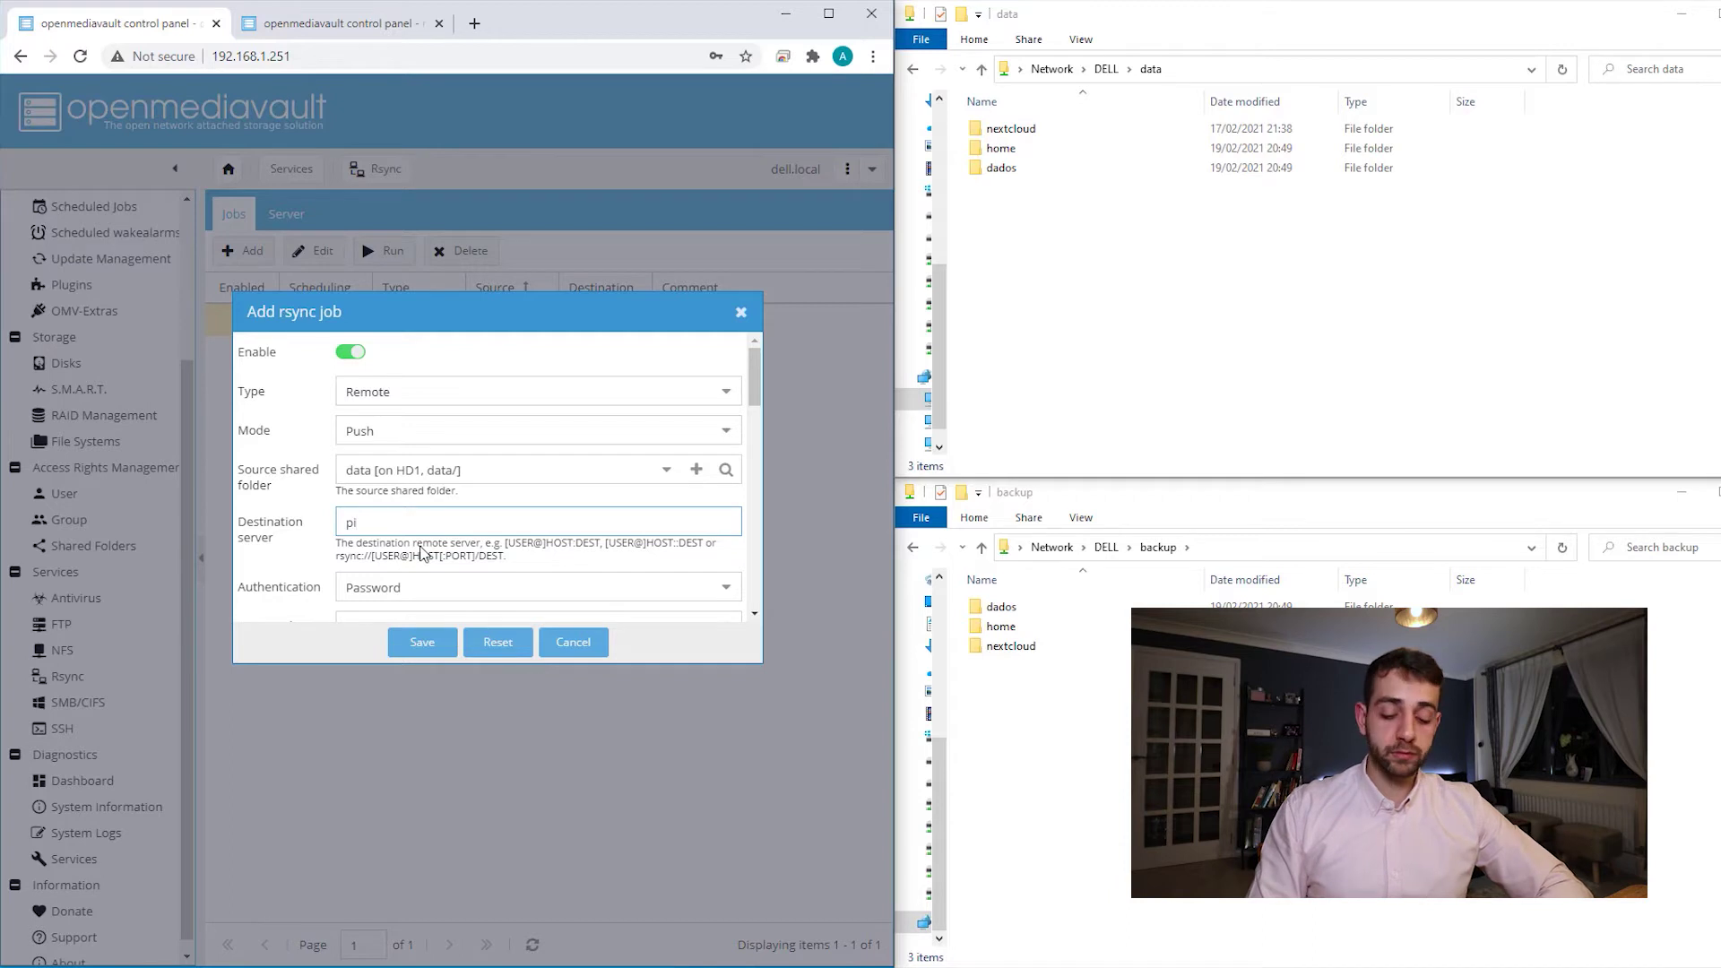
pyautogui.write('@')
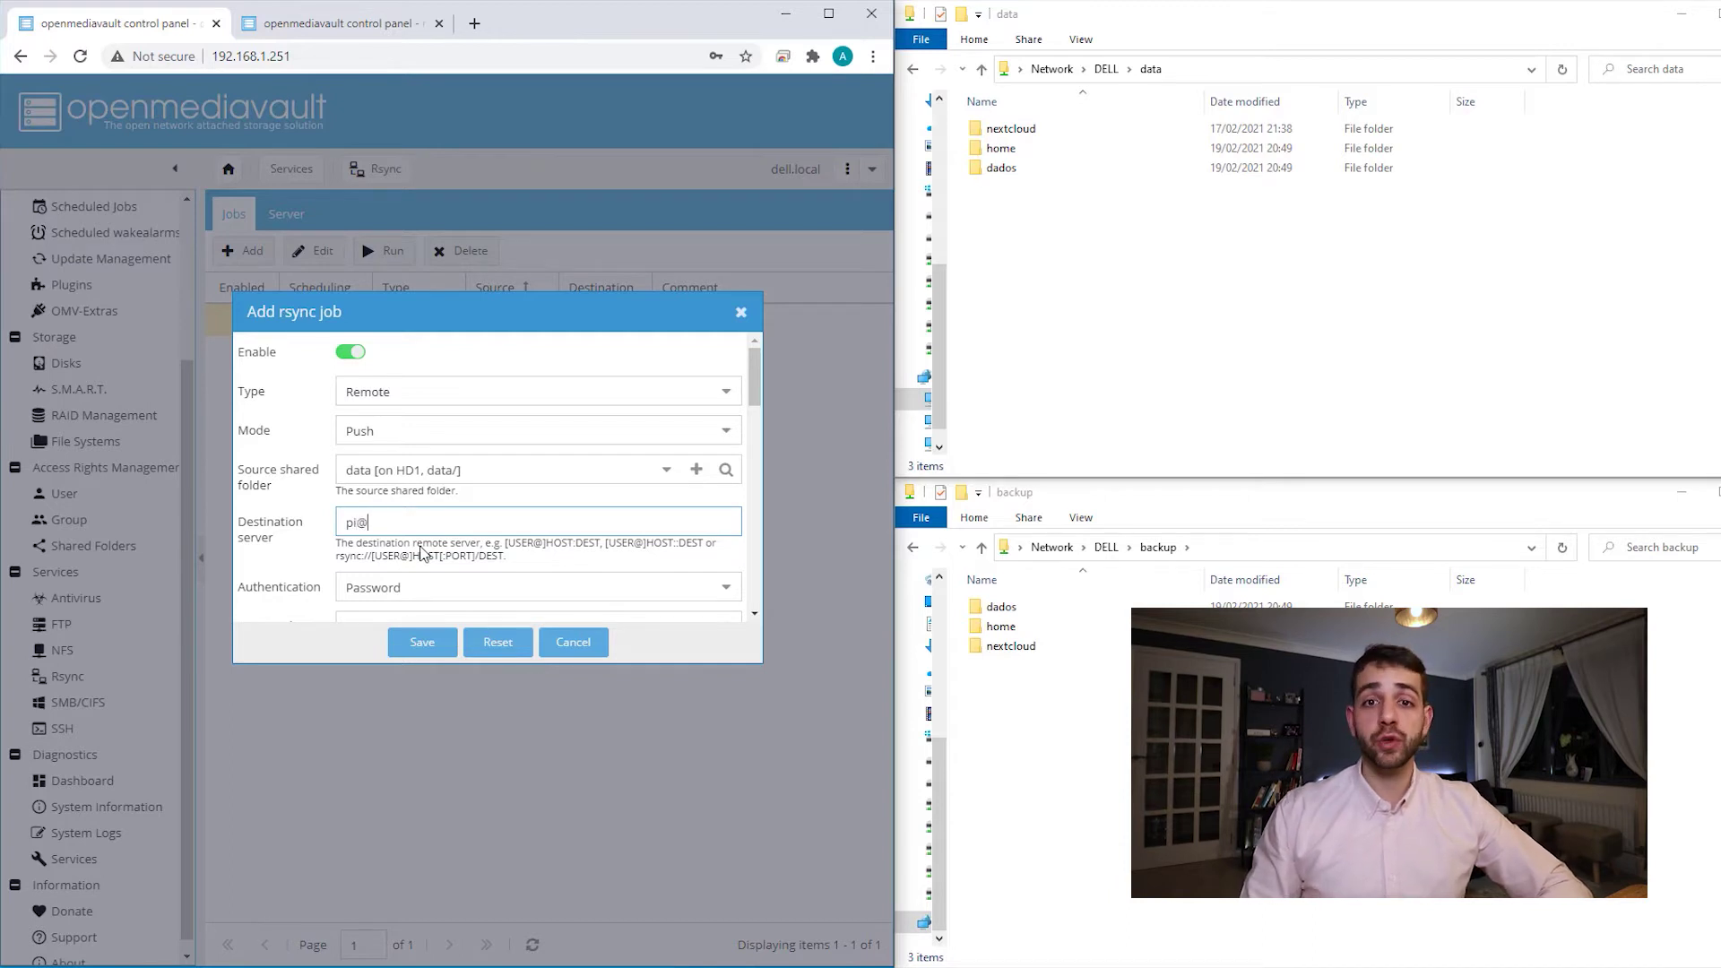
pyautogui.write('19')
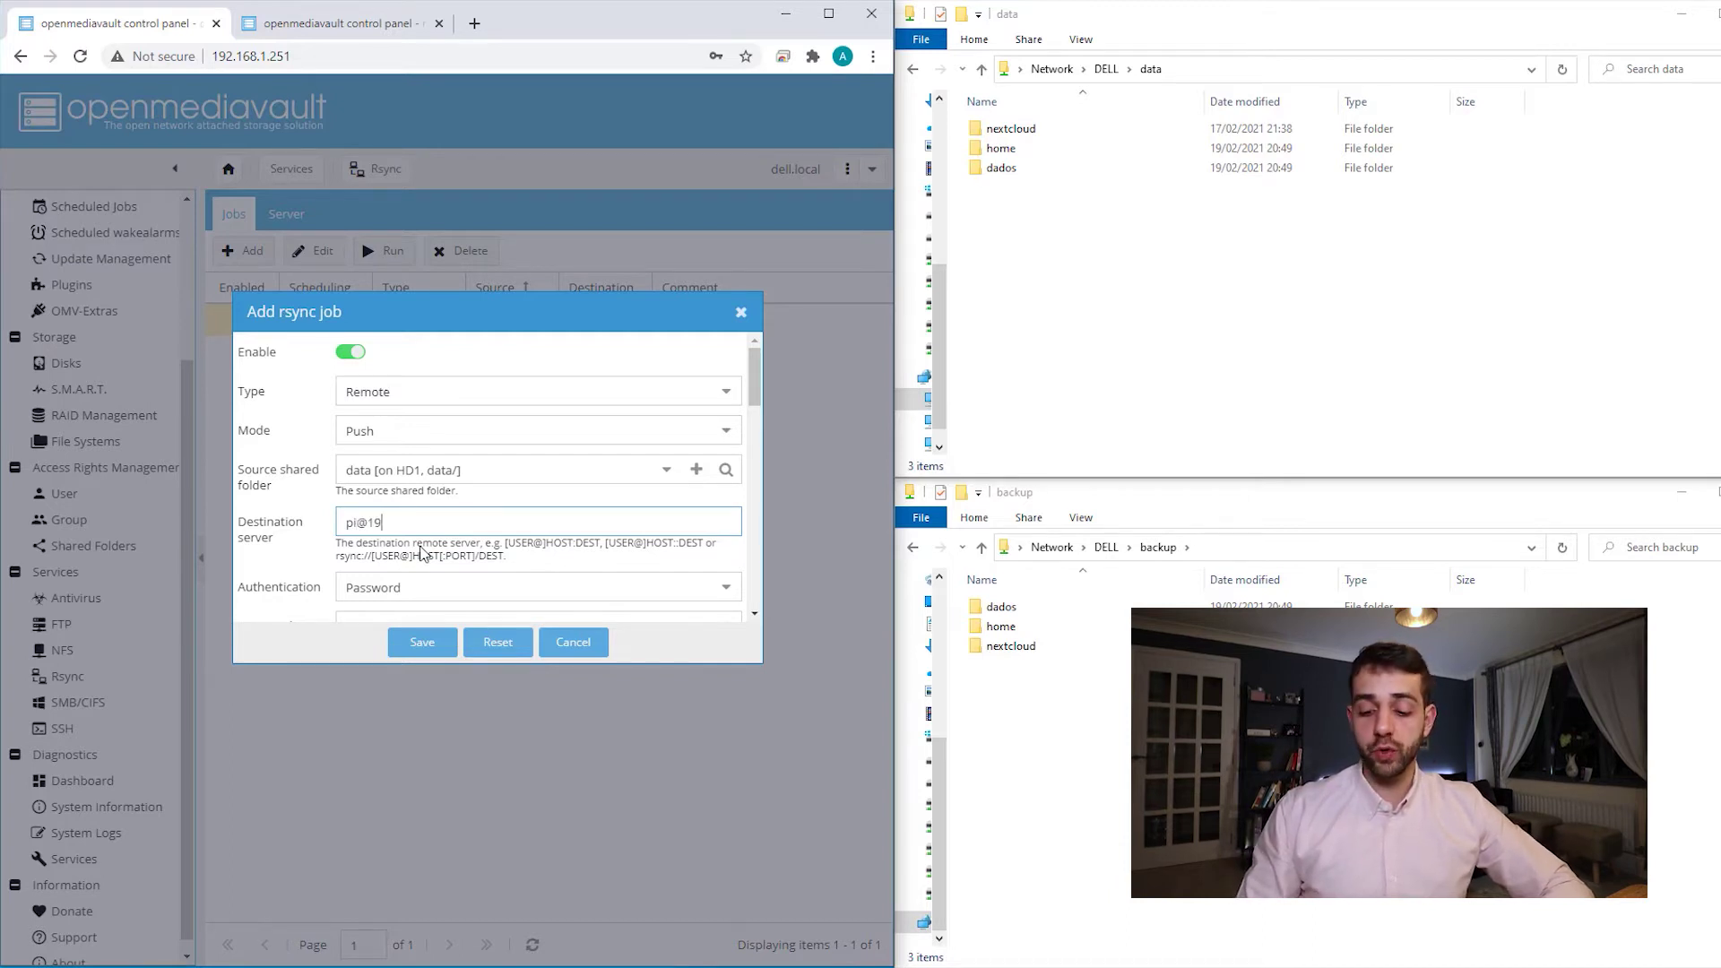
pyautogui.write('2.168.1.137::')
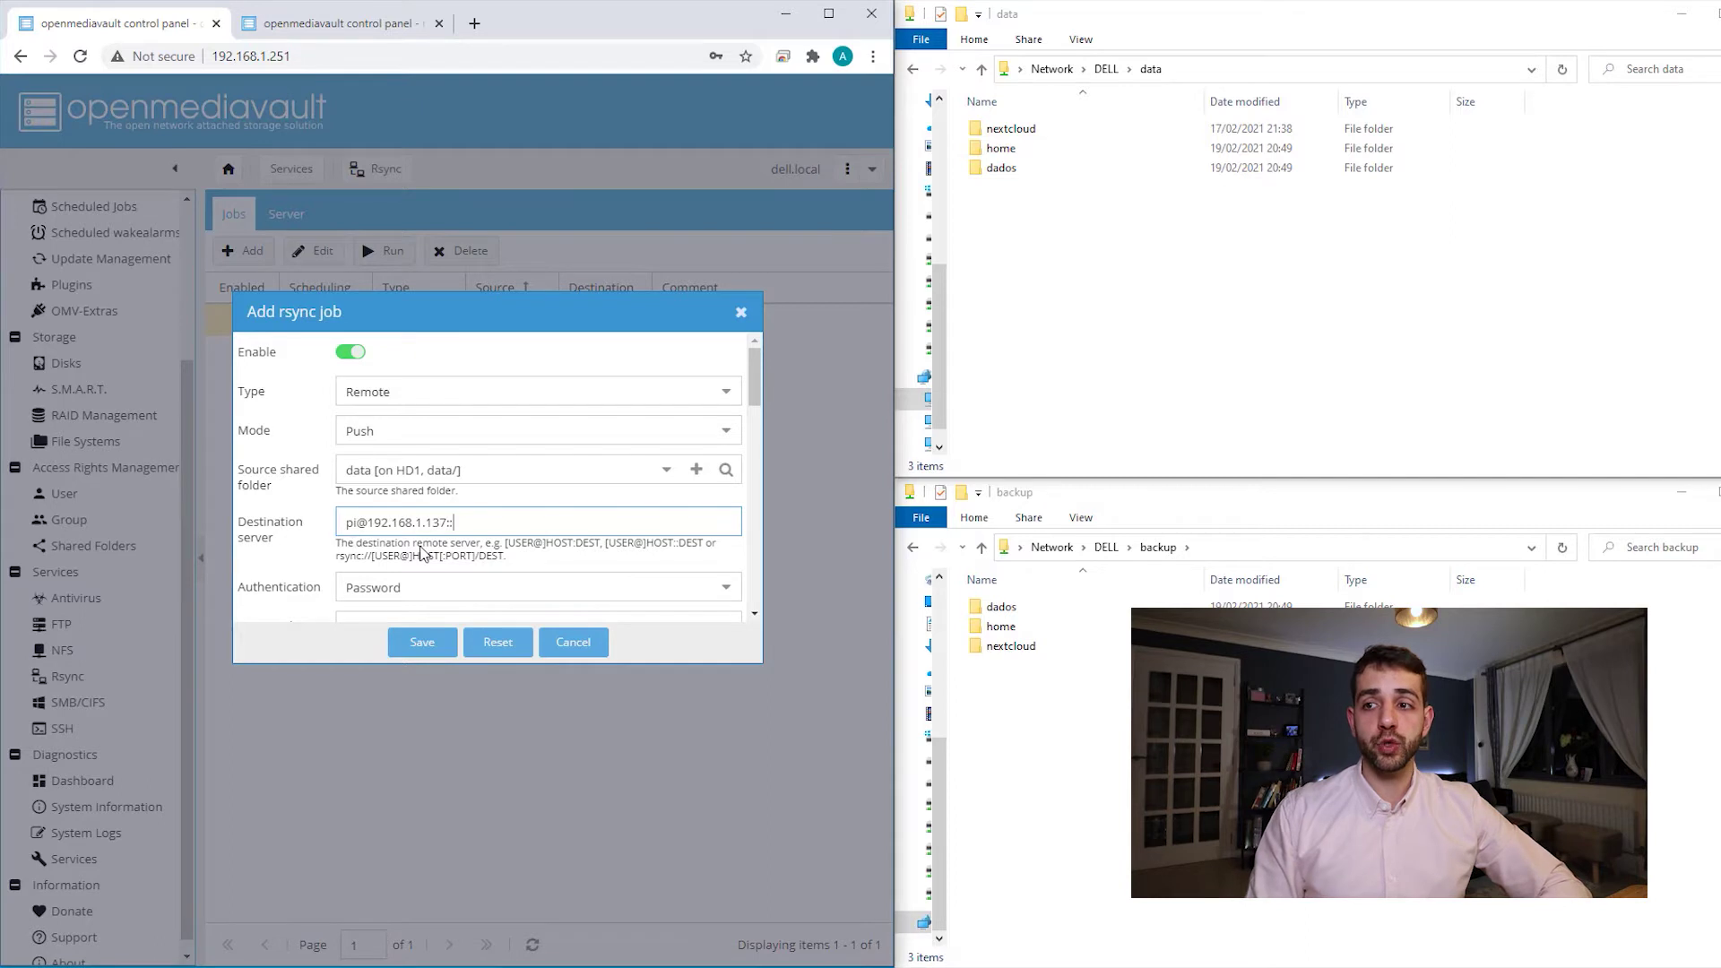
pyautogui.write('backup')
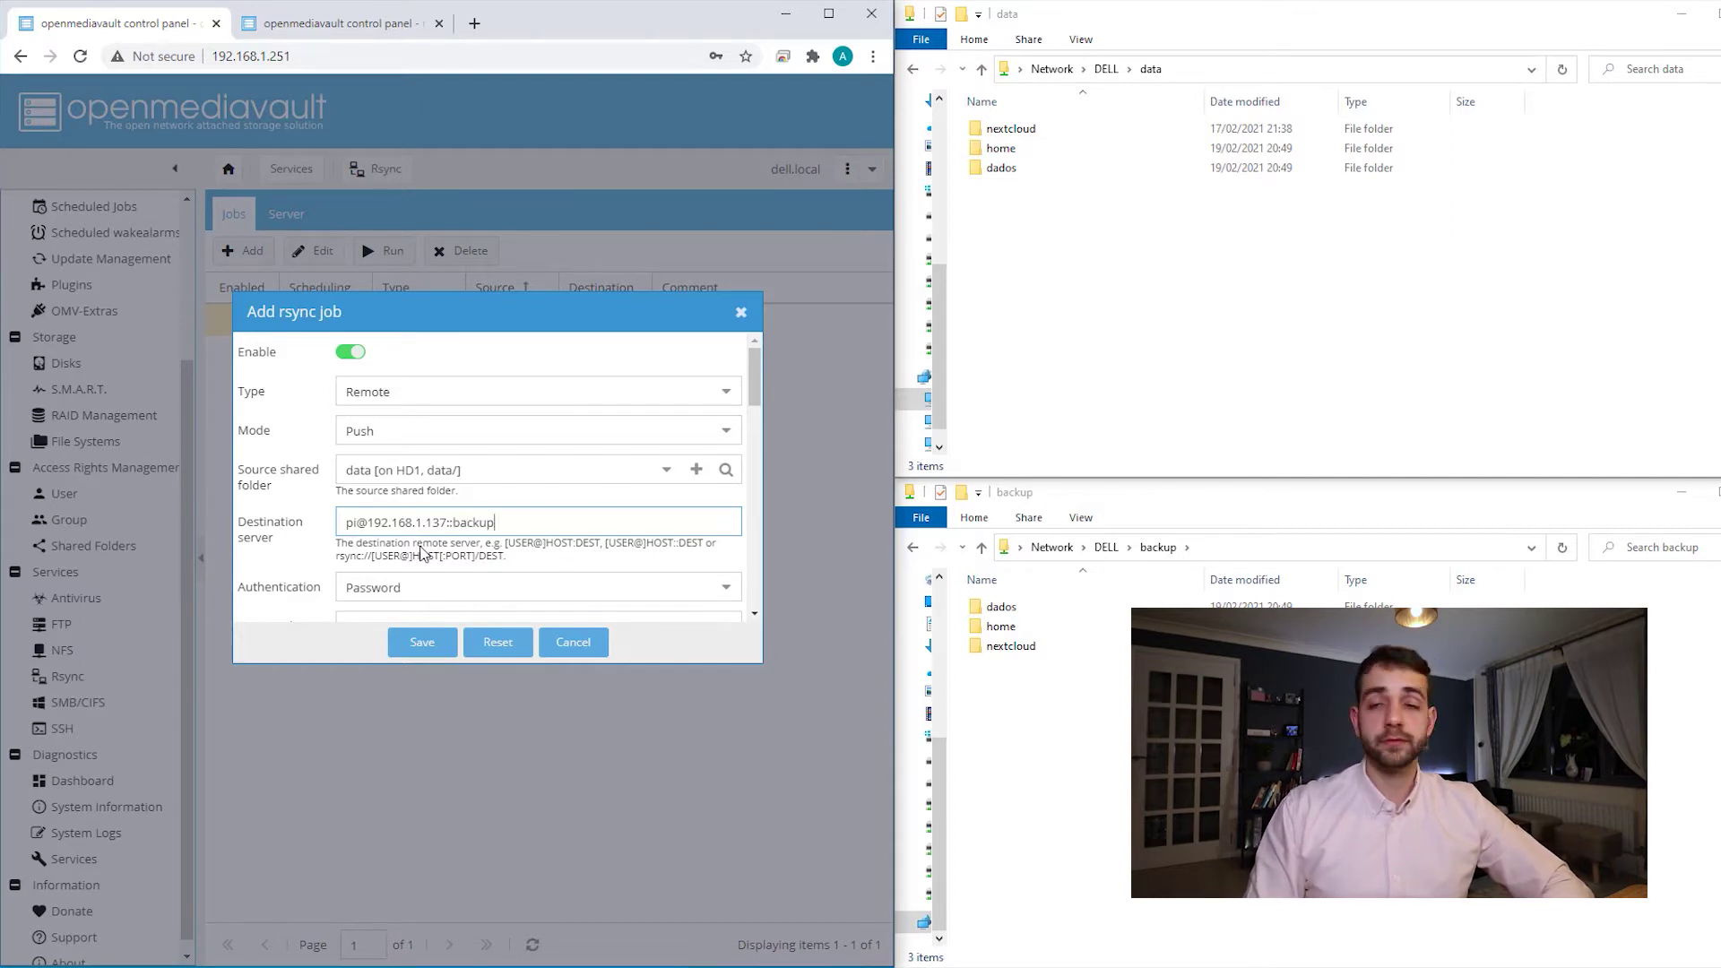
pyautogui.click(421, 553)
# - Enter the rsync authentication password for the remote job
pyautogui.scroll(-1, 488, 560)
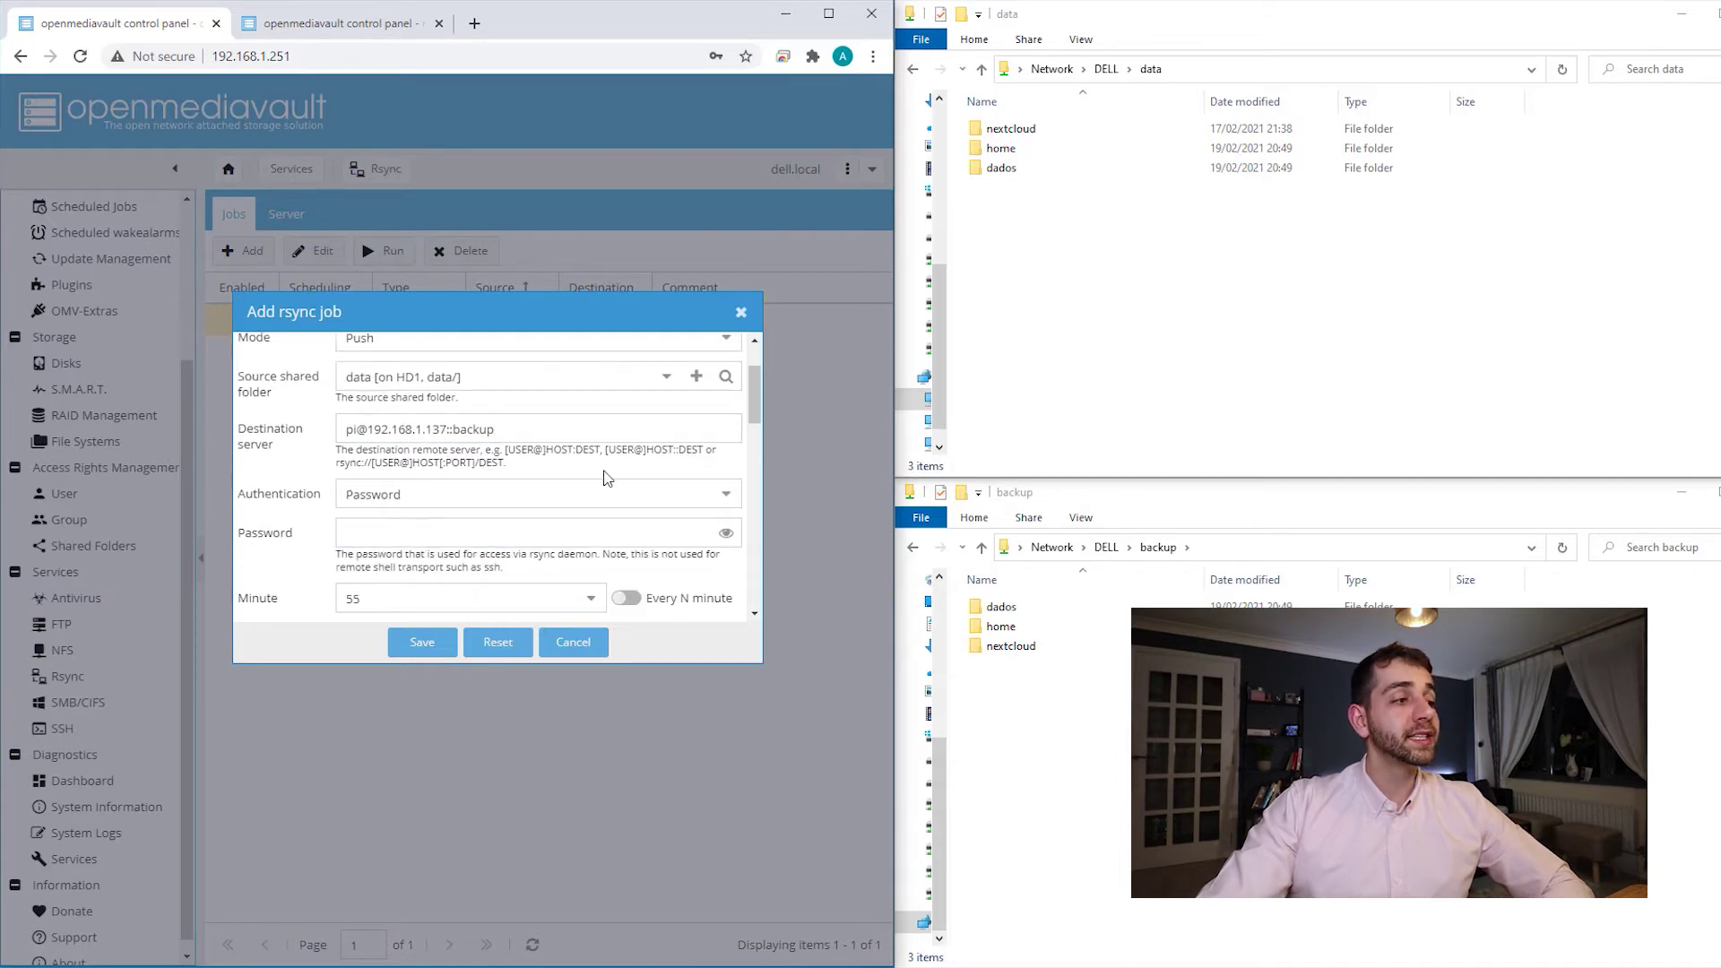
pyautogui.click(412, 528)
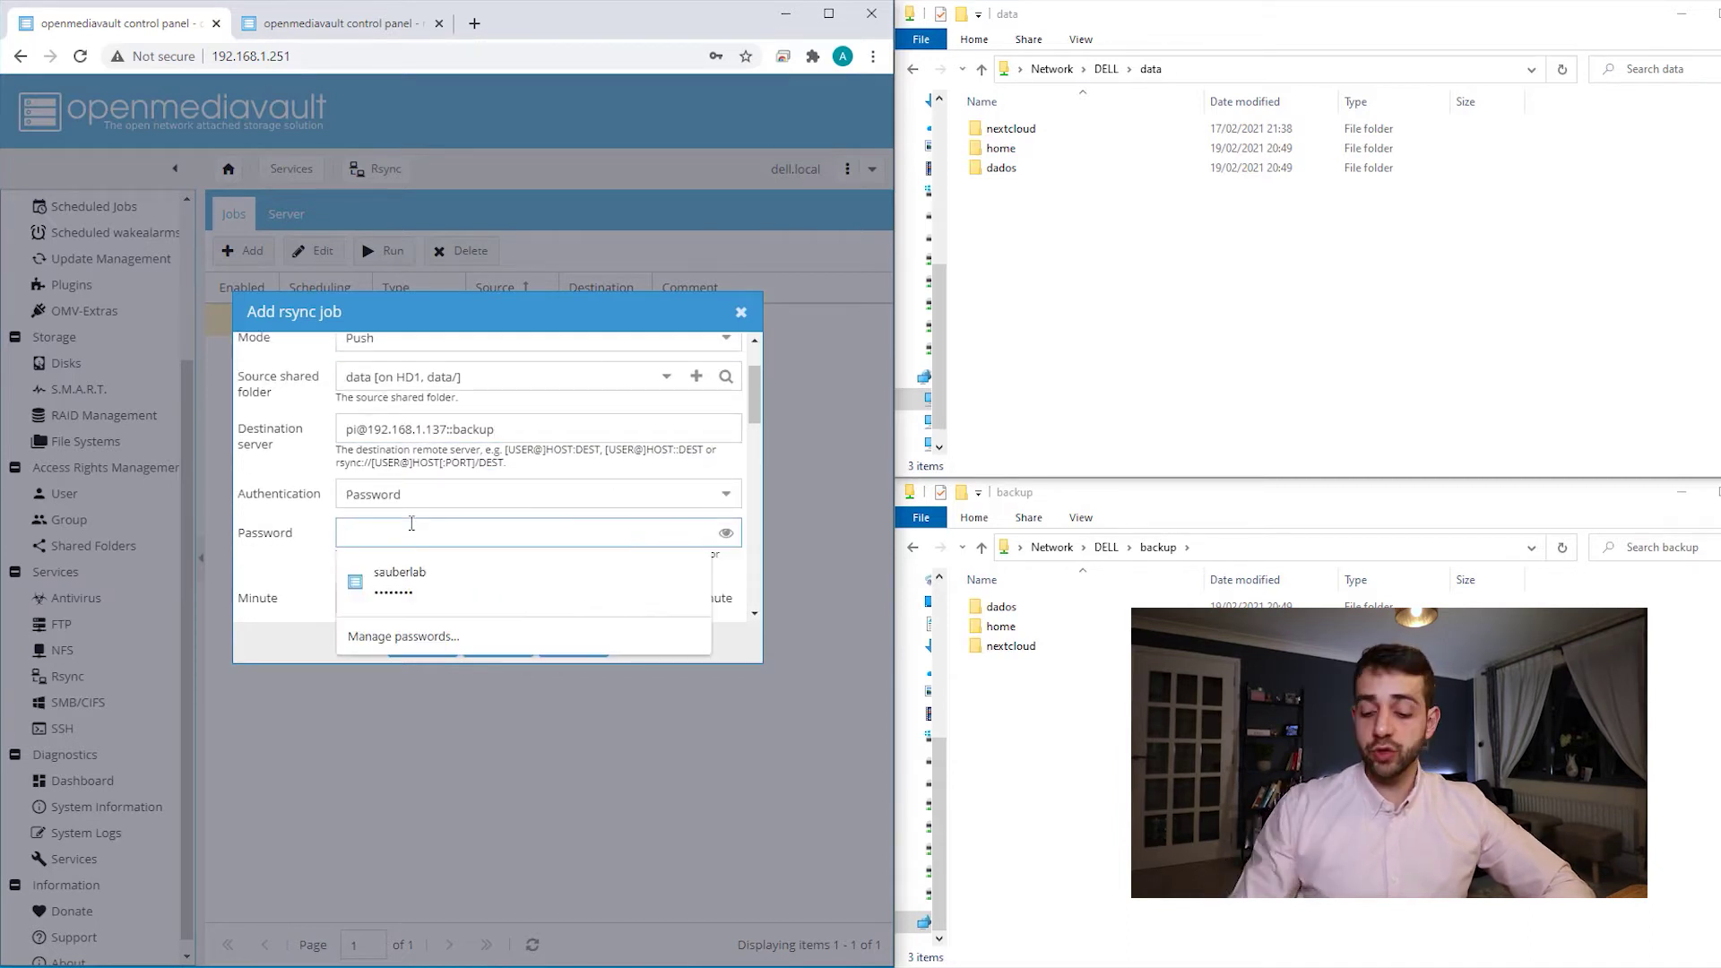
pyautogui.write('ras')
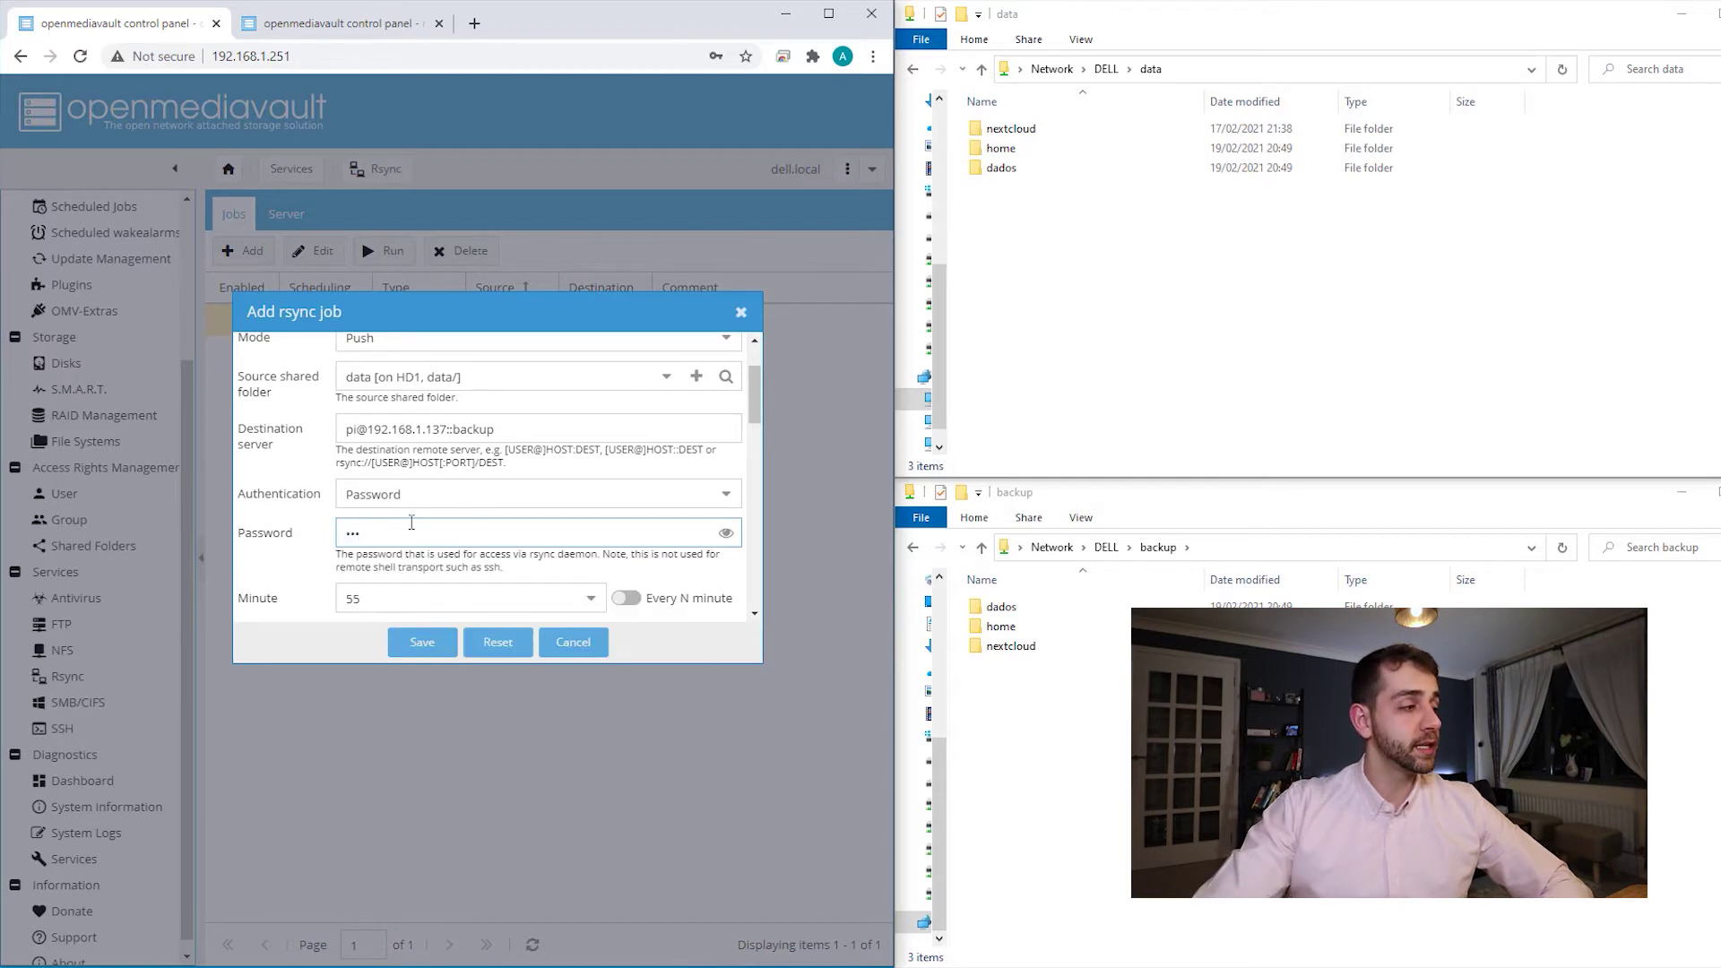
pyautogui.scroll(-3, 295, 538)
# - Schedule the remote job at minute 0, hour 0, on Mondays
pyautogui.scroll(1, 285, 517)
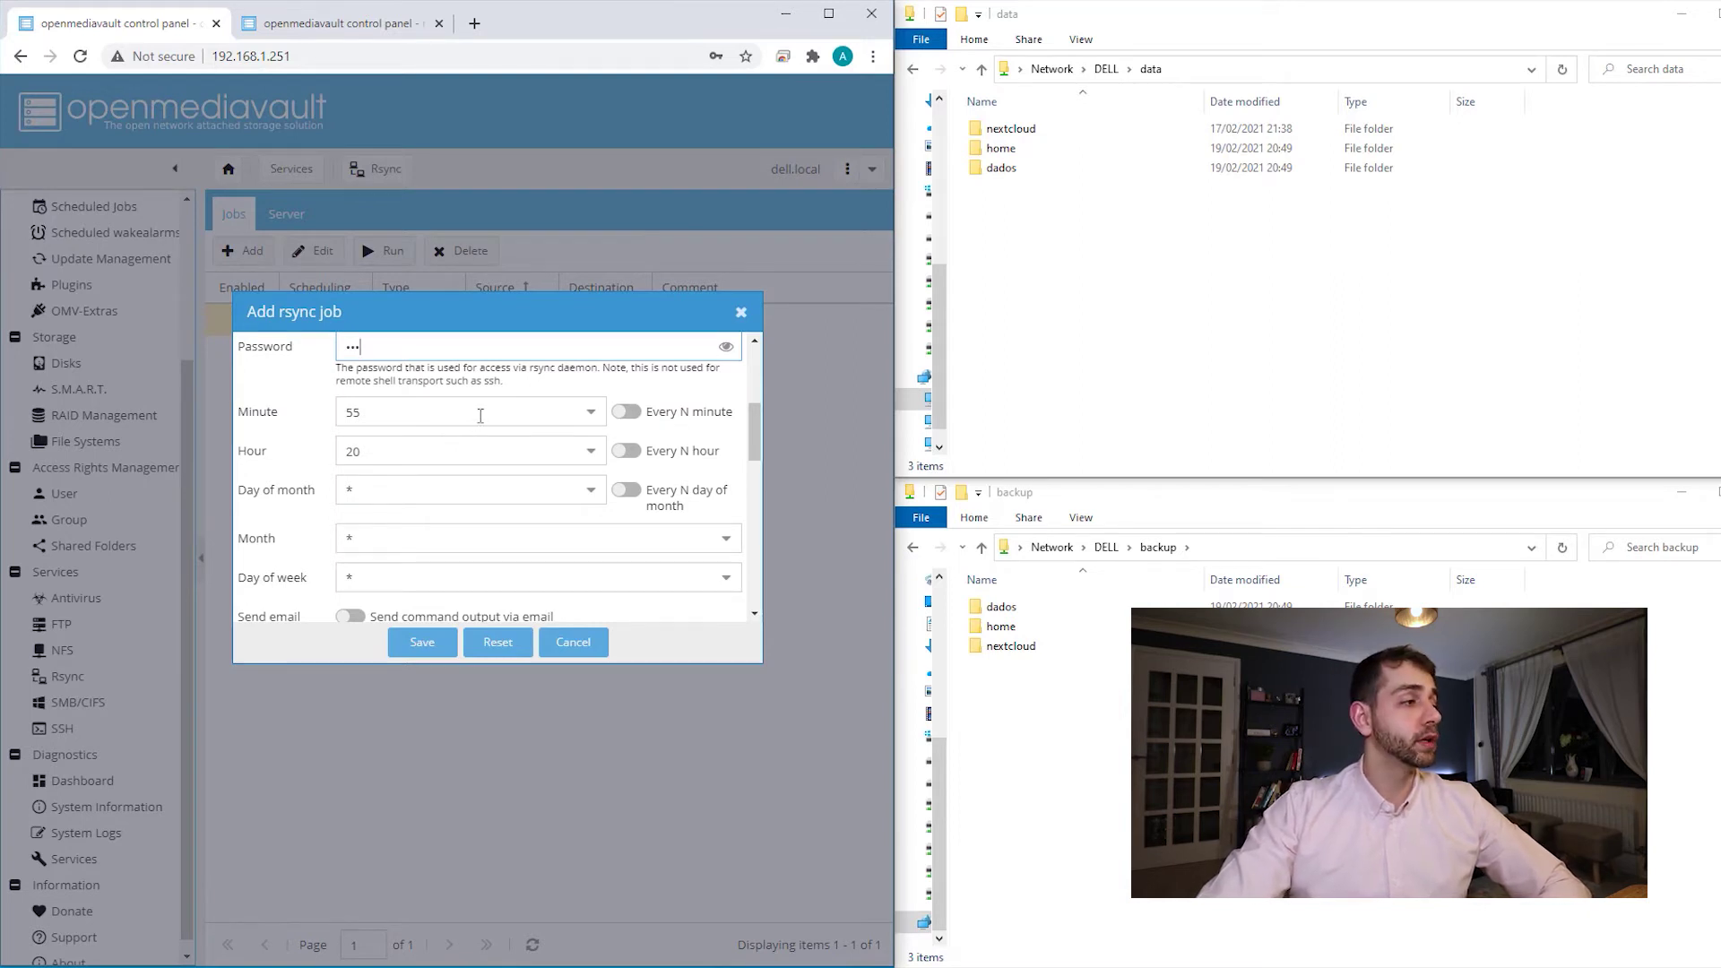
pyautogui.click(480, 415)
pyautogui.scroll(15, 449, 488)
pyautogui.scroll(3, 382, 492)
pyautogui.click(367, 445)
pyautogui.click(388, 451)
pyautogui.scroll(4, 401, 553)
pyautogui.click(368, 506)
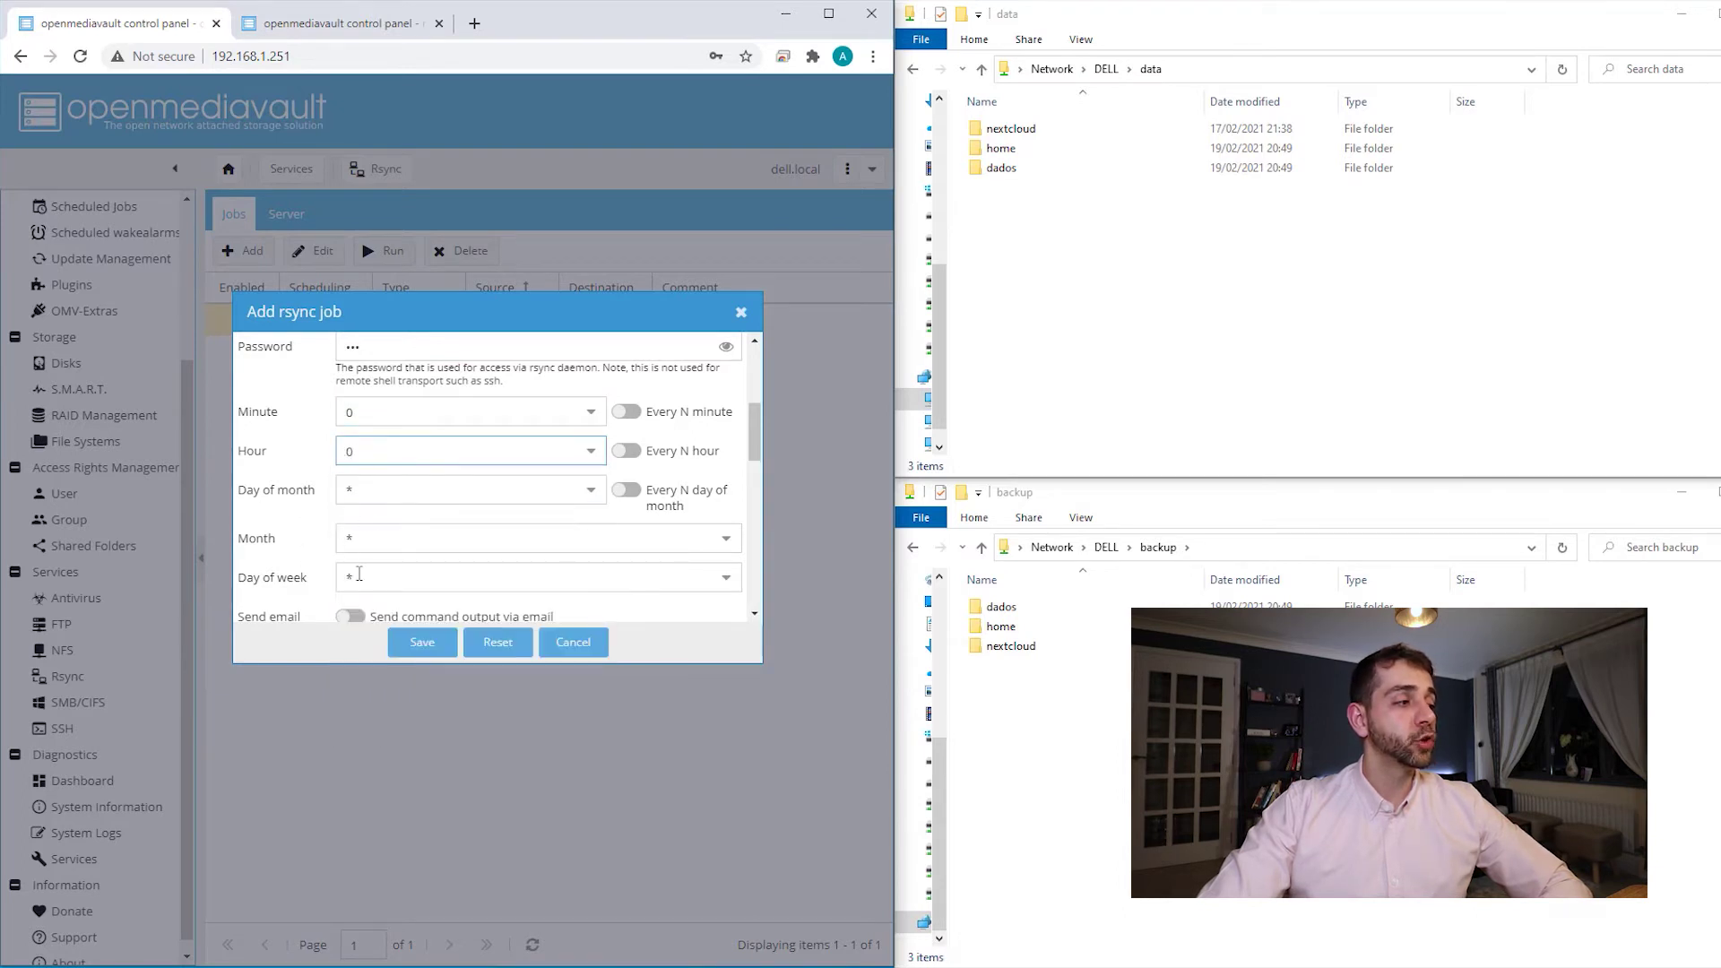
pyautogui.click(359, 574)
pyautogui.click(399, 637)
# - Save the remote push job and apply the configuration changes
pyautogui.scroll(-1, 298, 527)
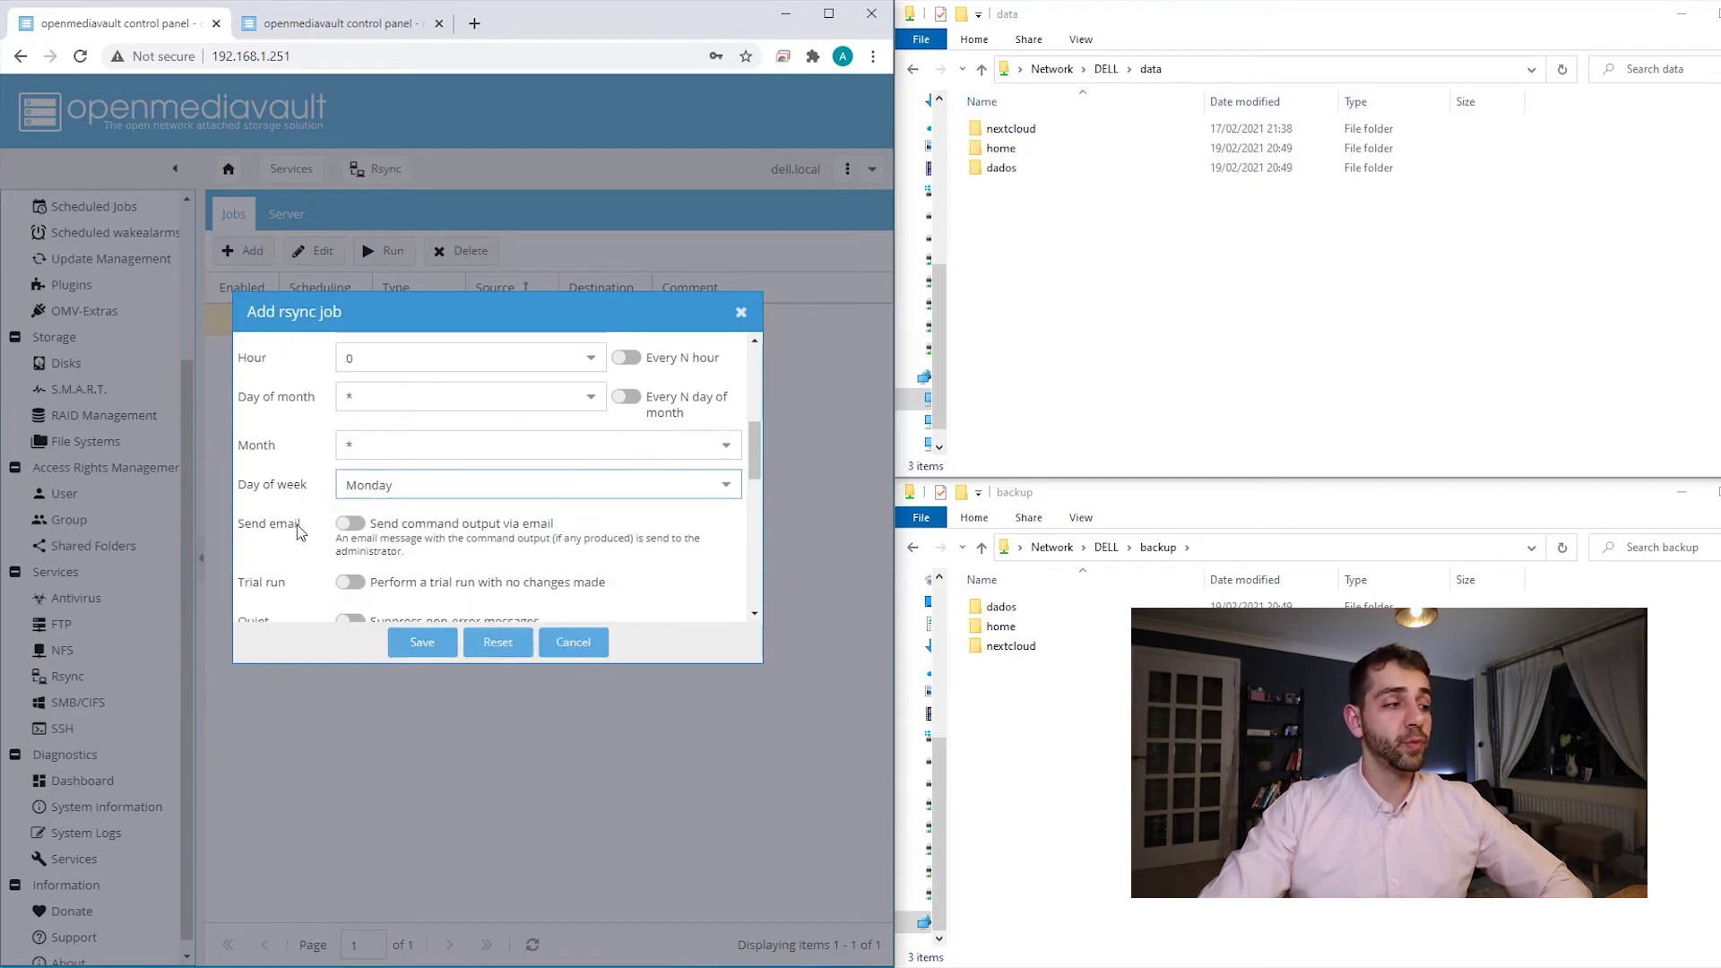
pyautogui.scroll(-3, 298, 524)
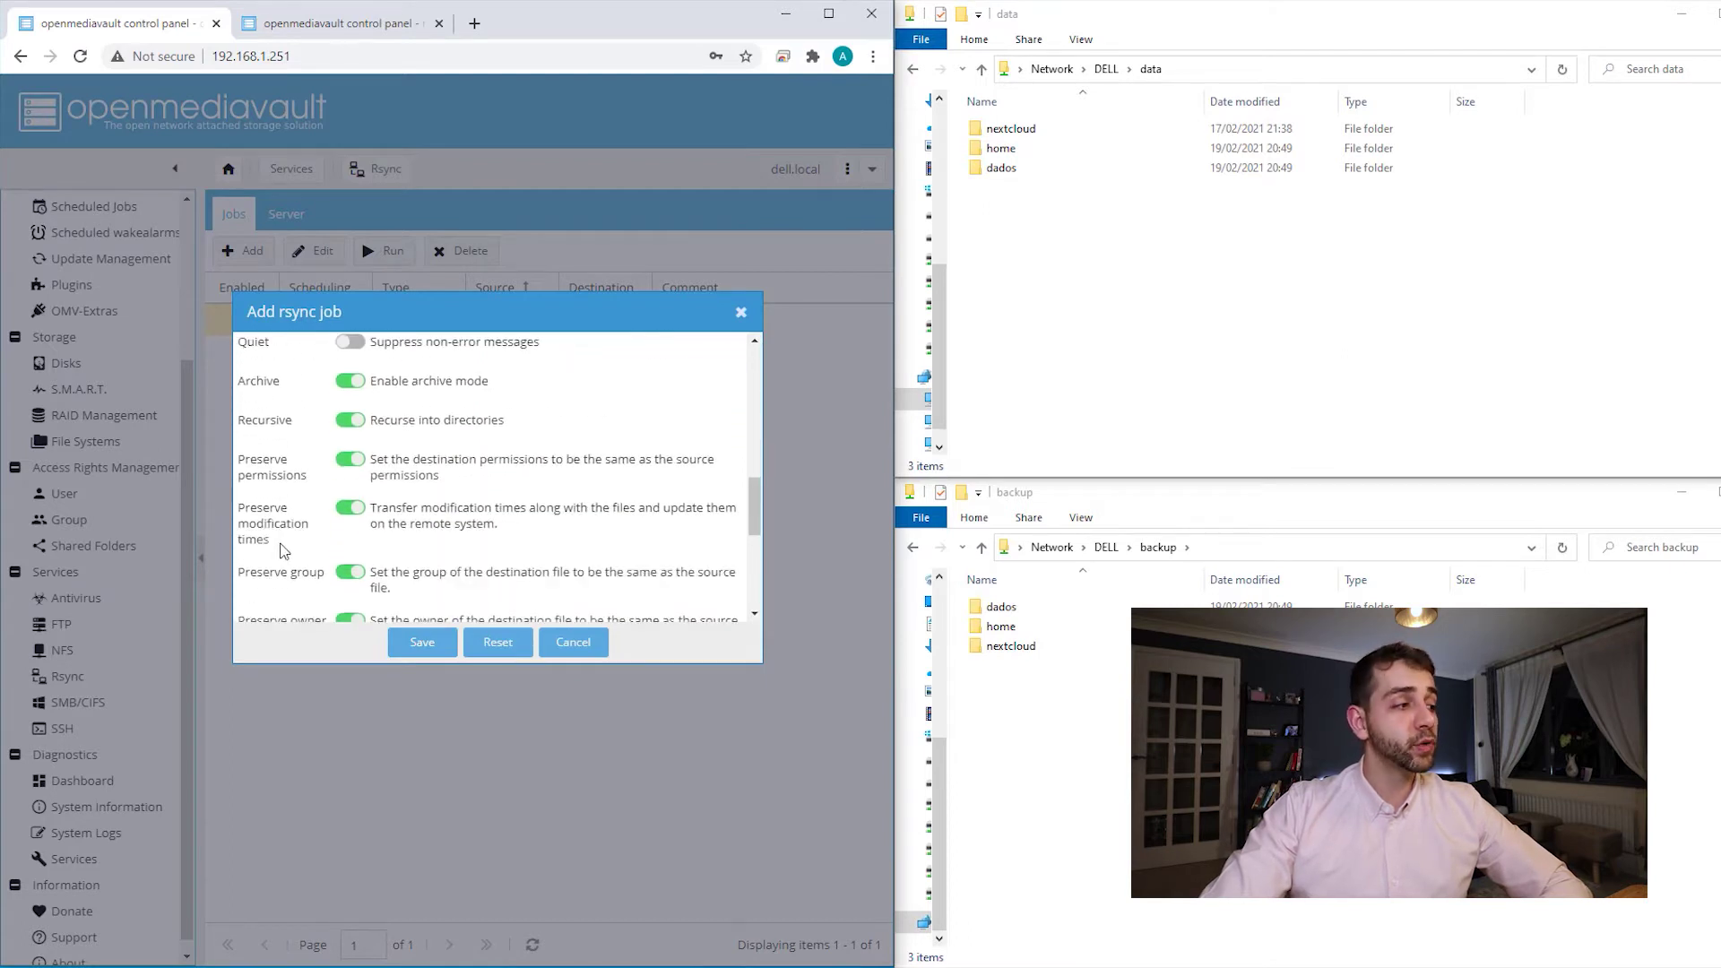
pyautogui.scroll(-1, 318, 496)
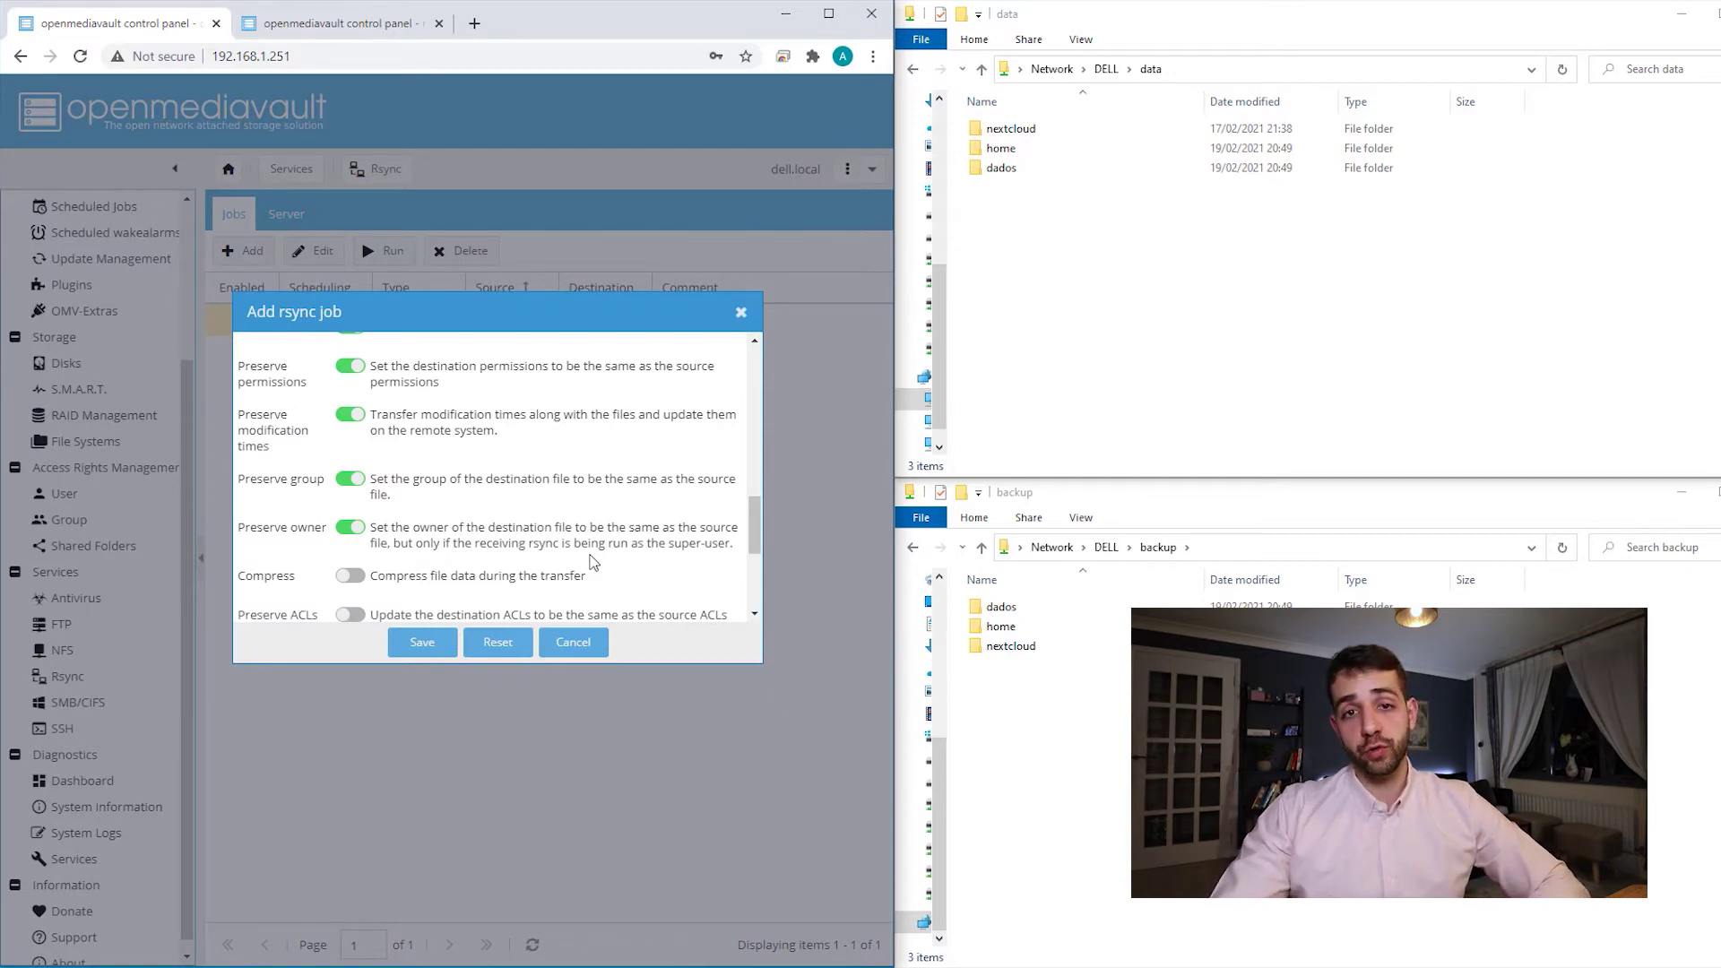
pyautogui.scroll(-5, 592, 562)
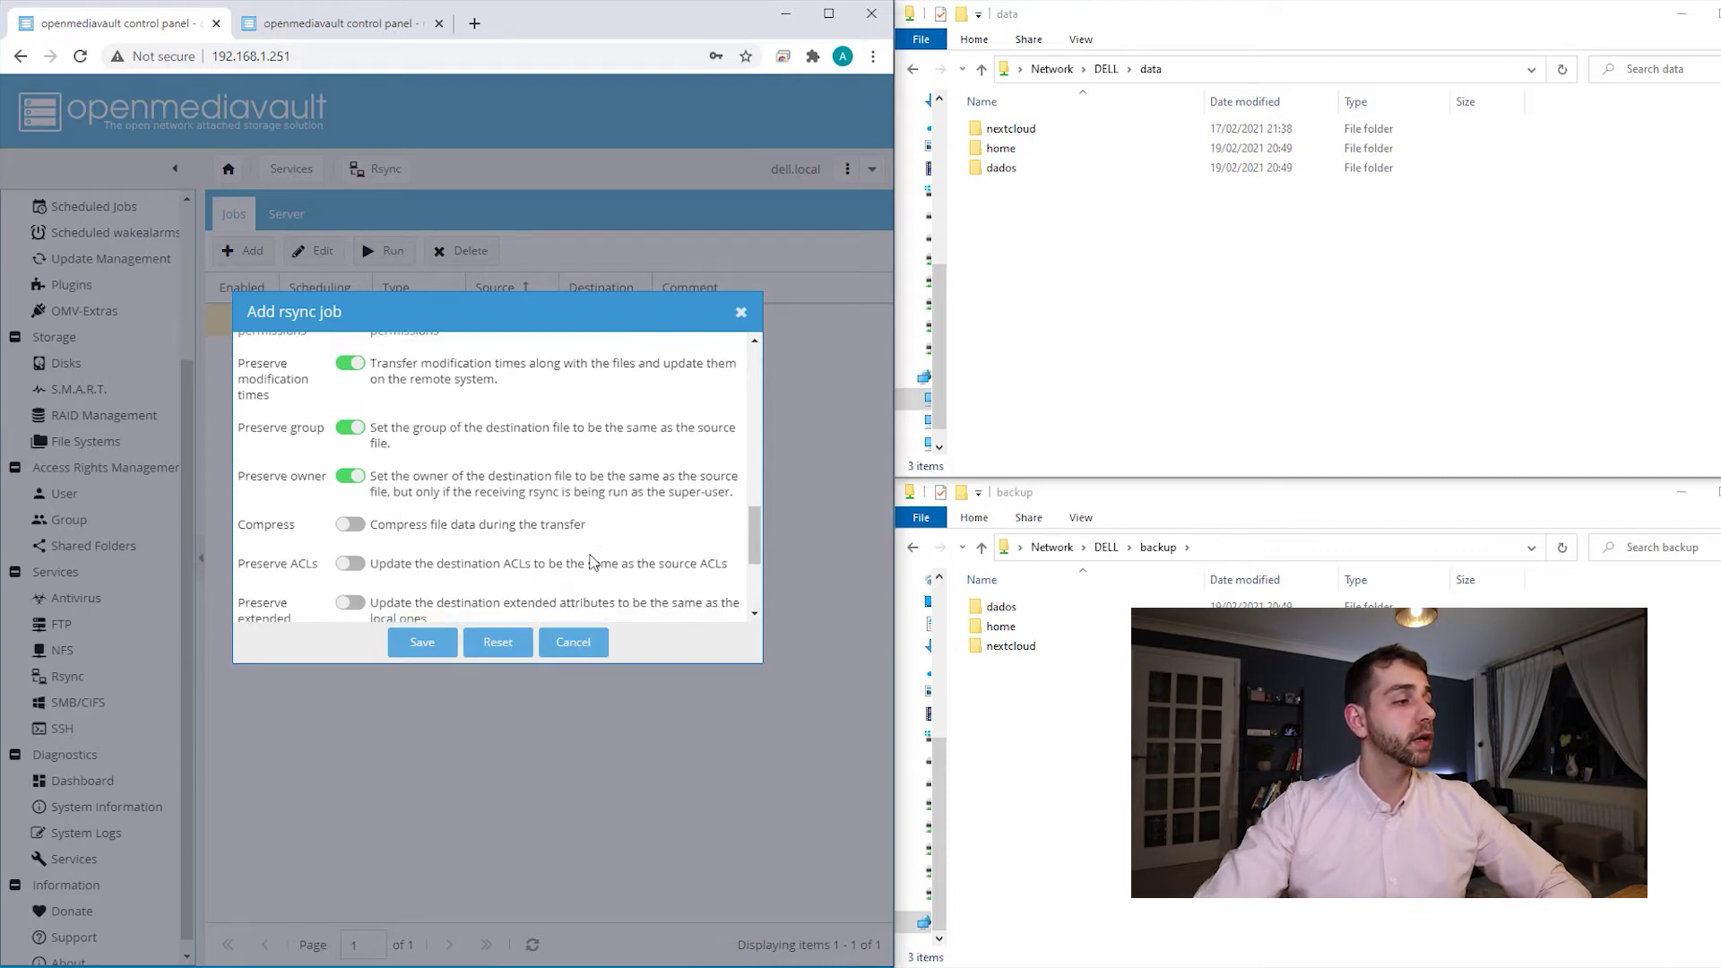
pyautogui.click(423, 645)
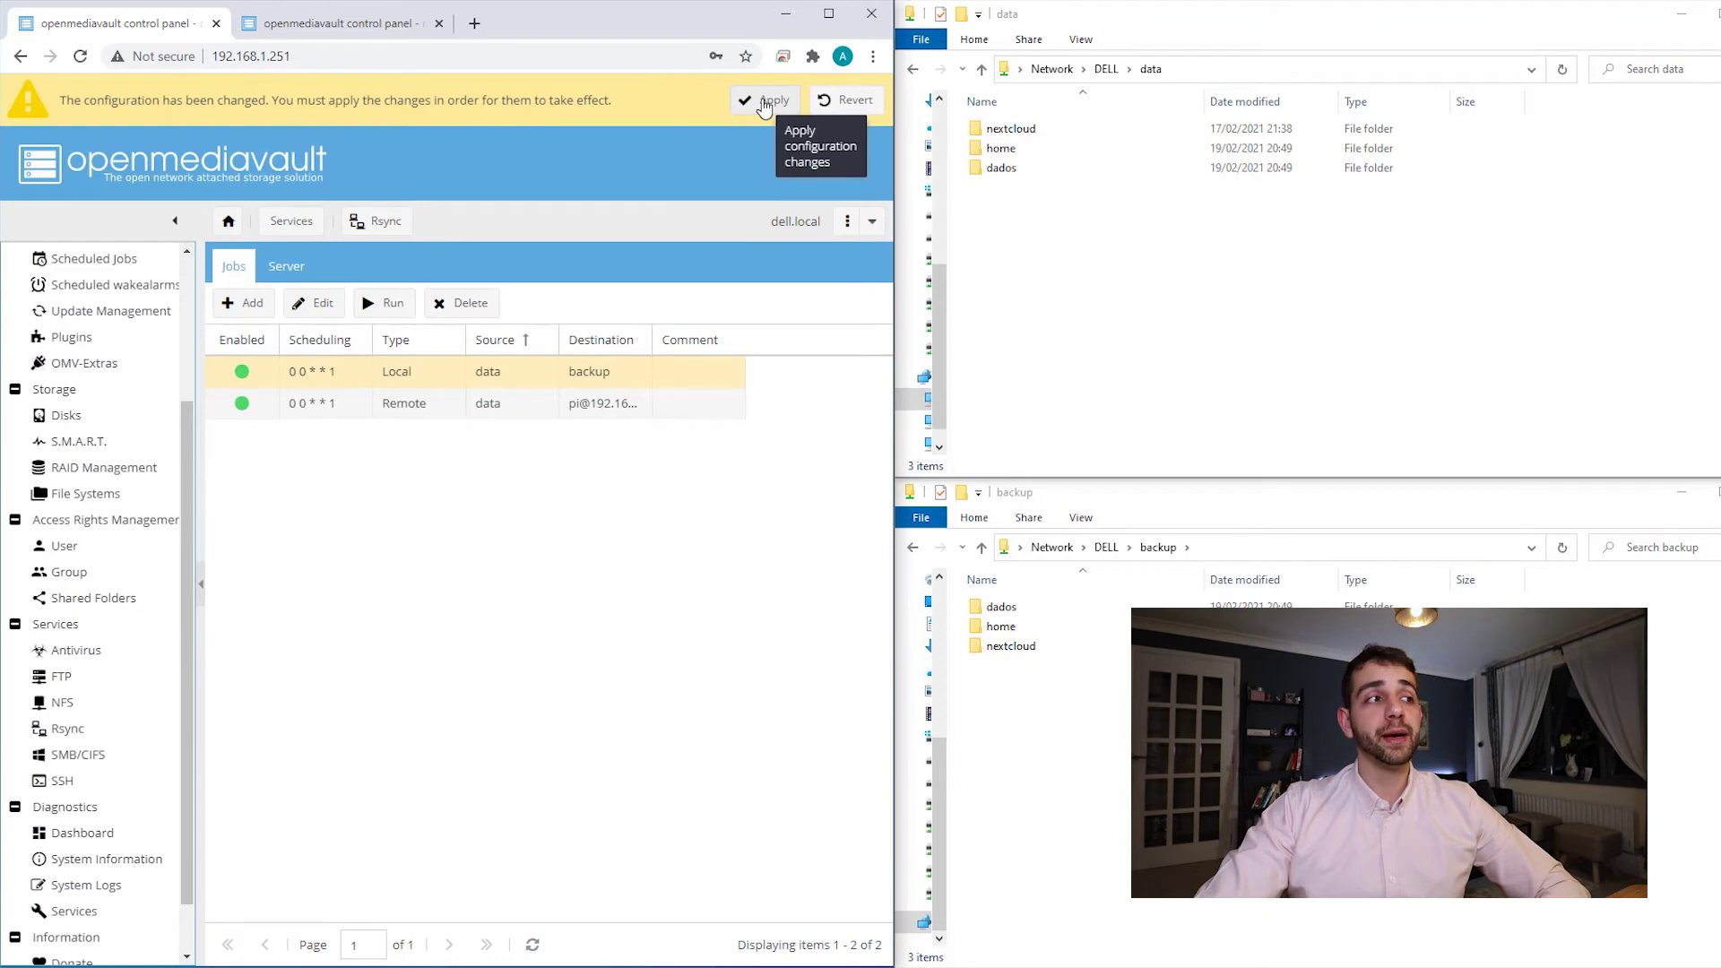
pyautogui.click(768, 101)
pyautogui.click(409, 569)
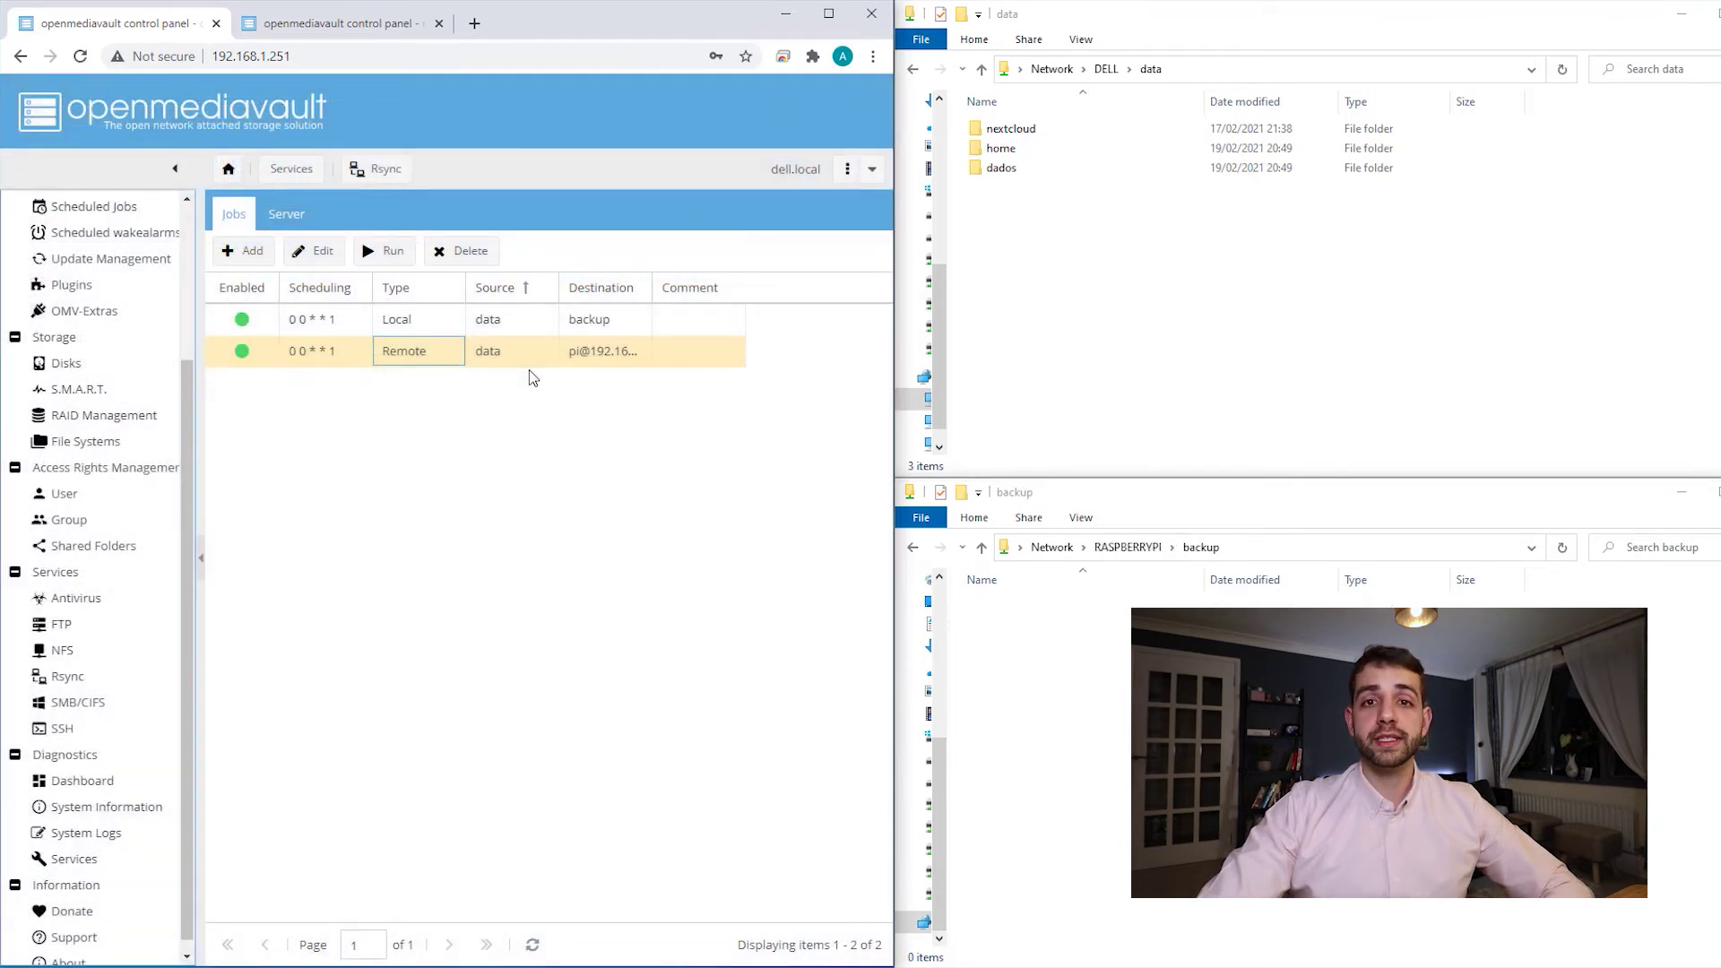
pyautogui.click(367, 27)
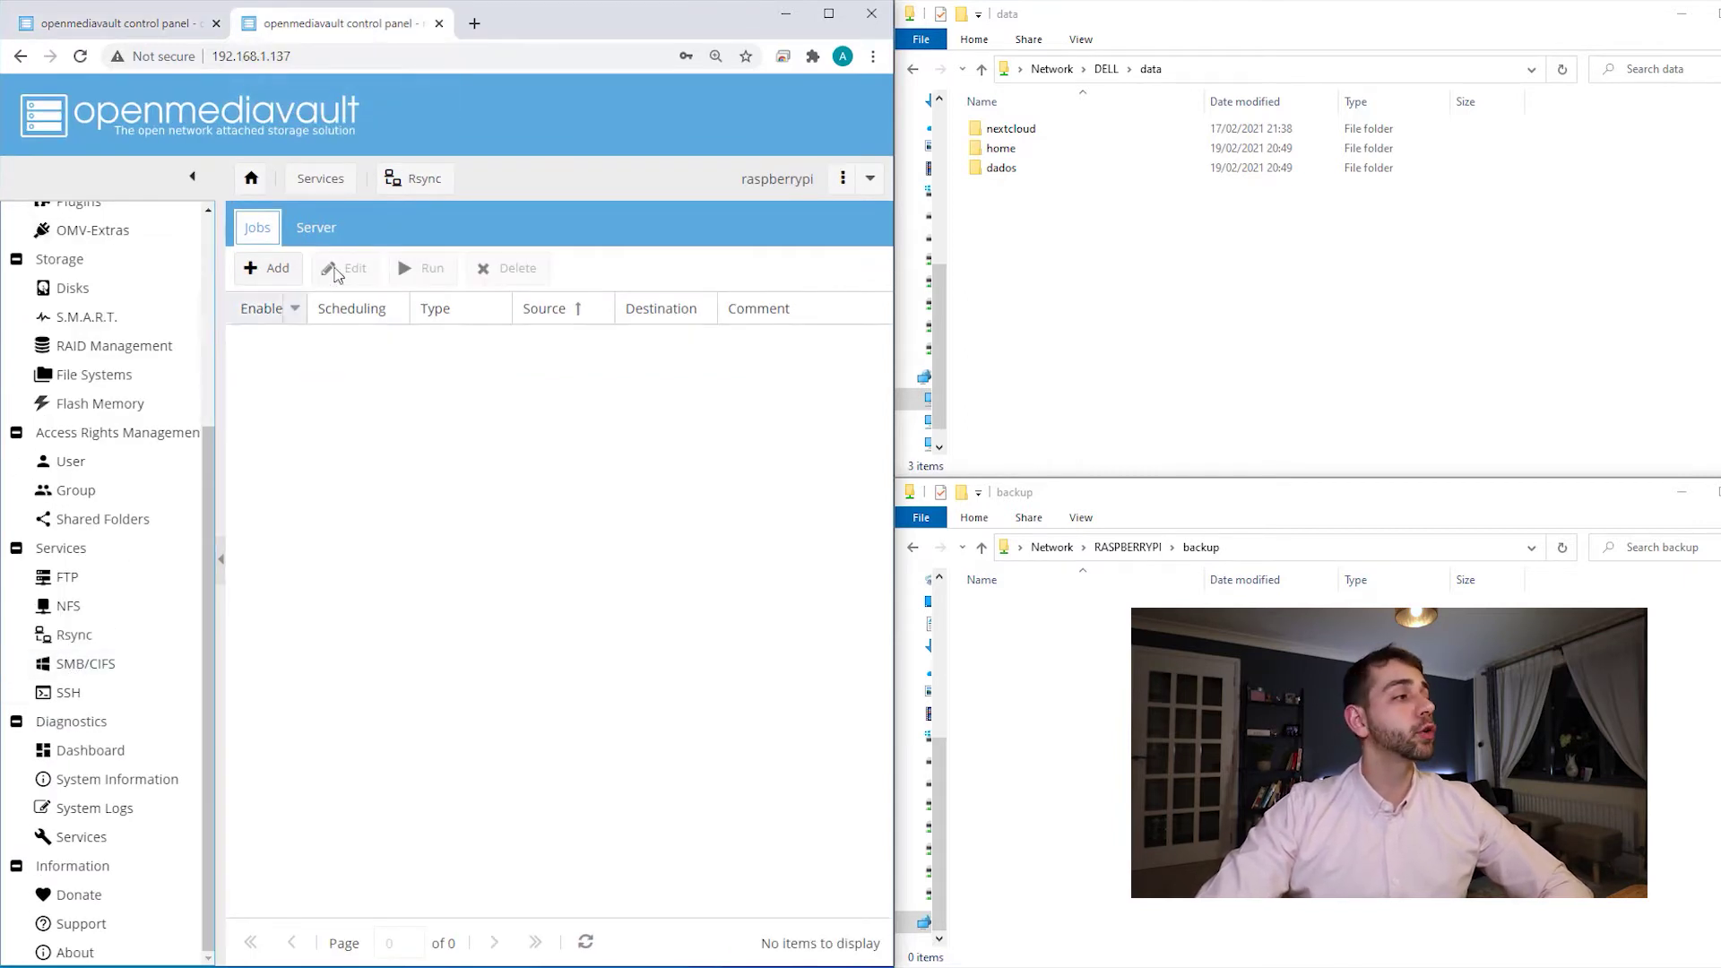
# - Enable the Raspberry Pi's rsync server on port 873, save, and apply the change
pyautogui.click(315, 228)
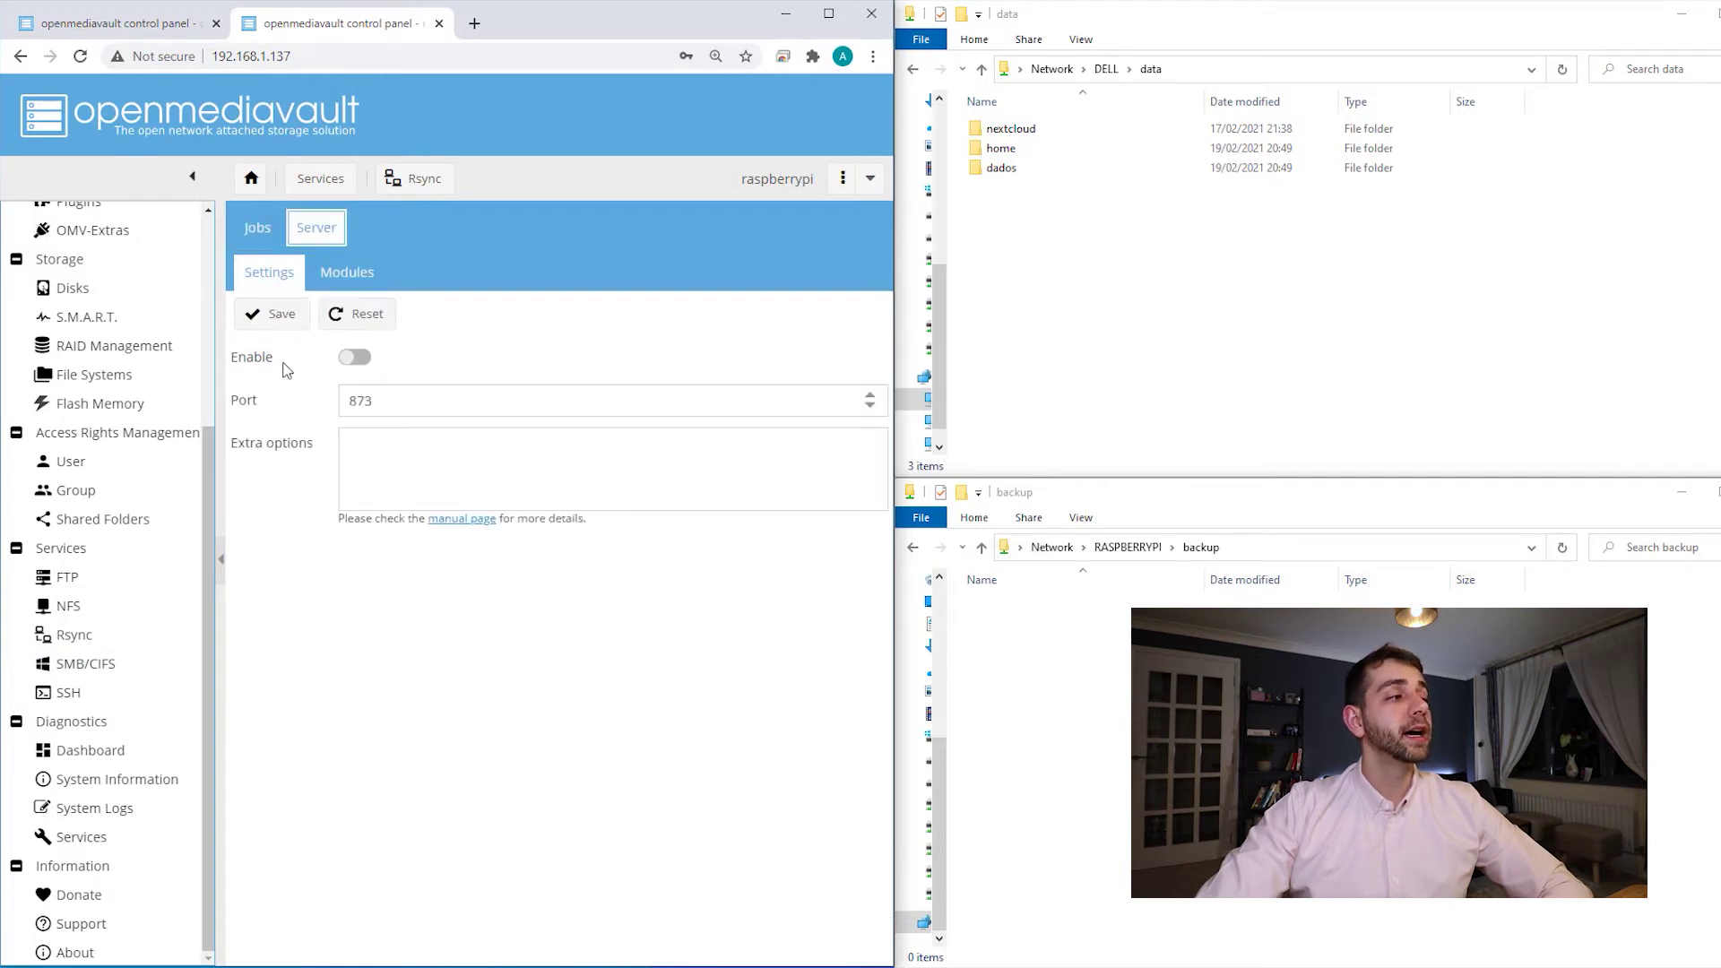
pyautogui.click(355, 357)
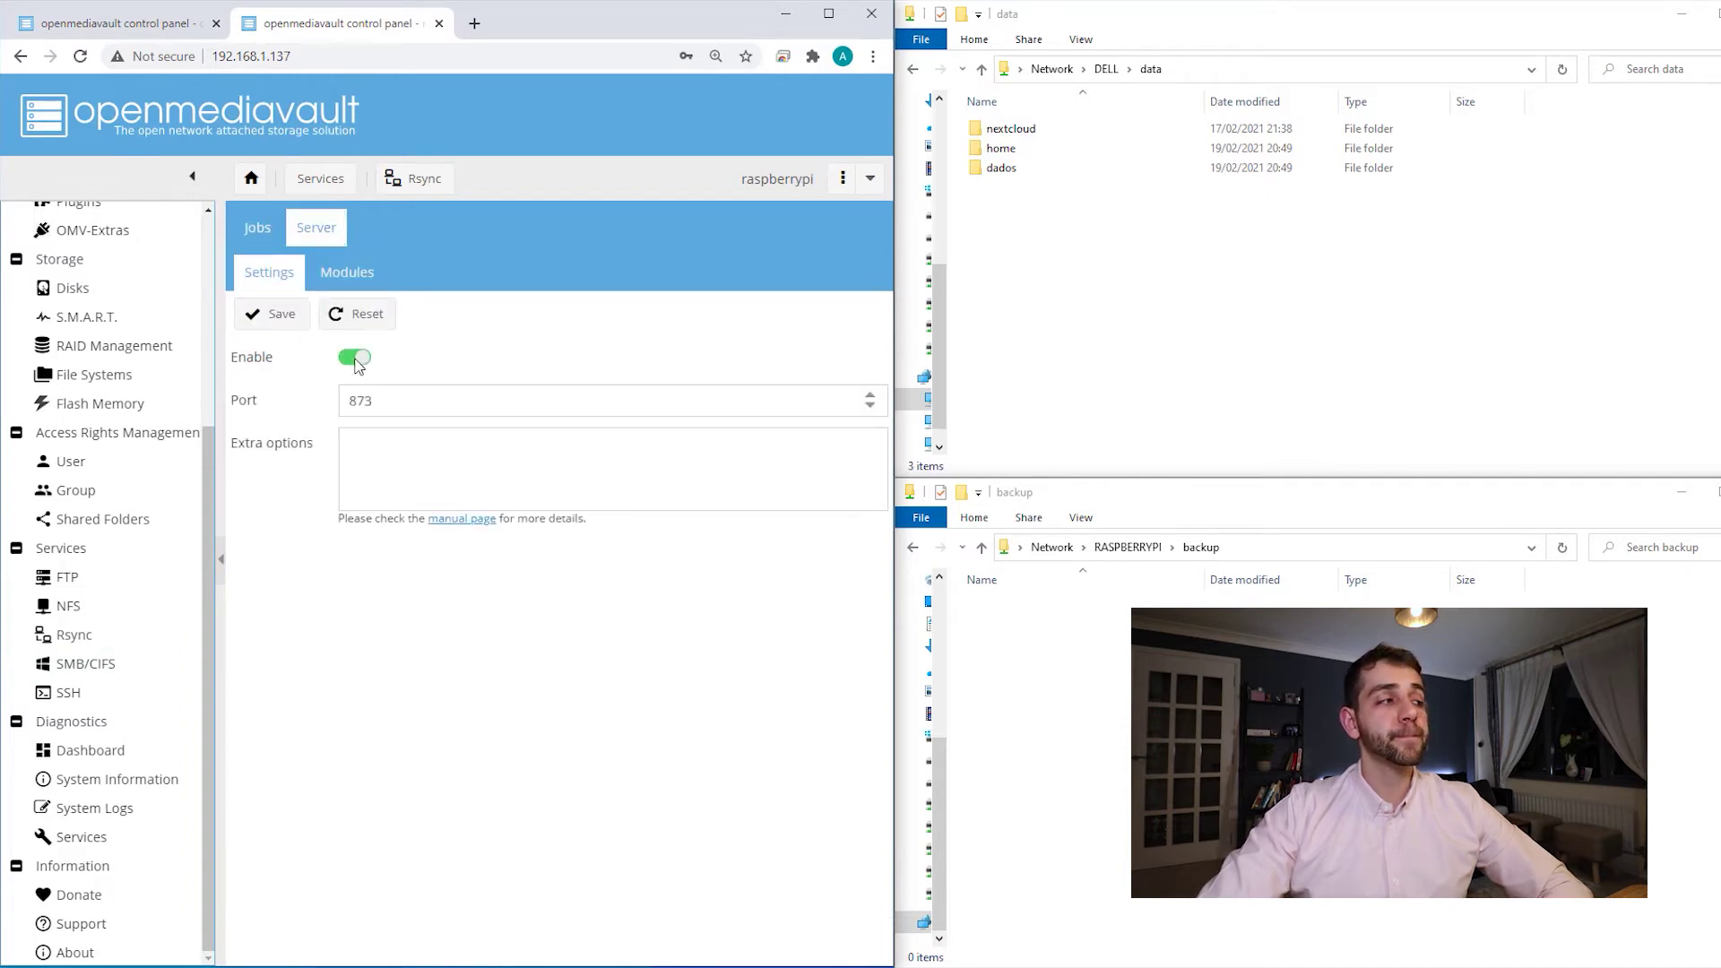
pyautogui.click(281, 315)
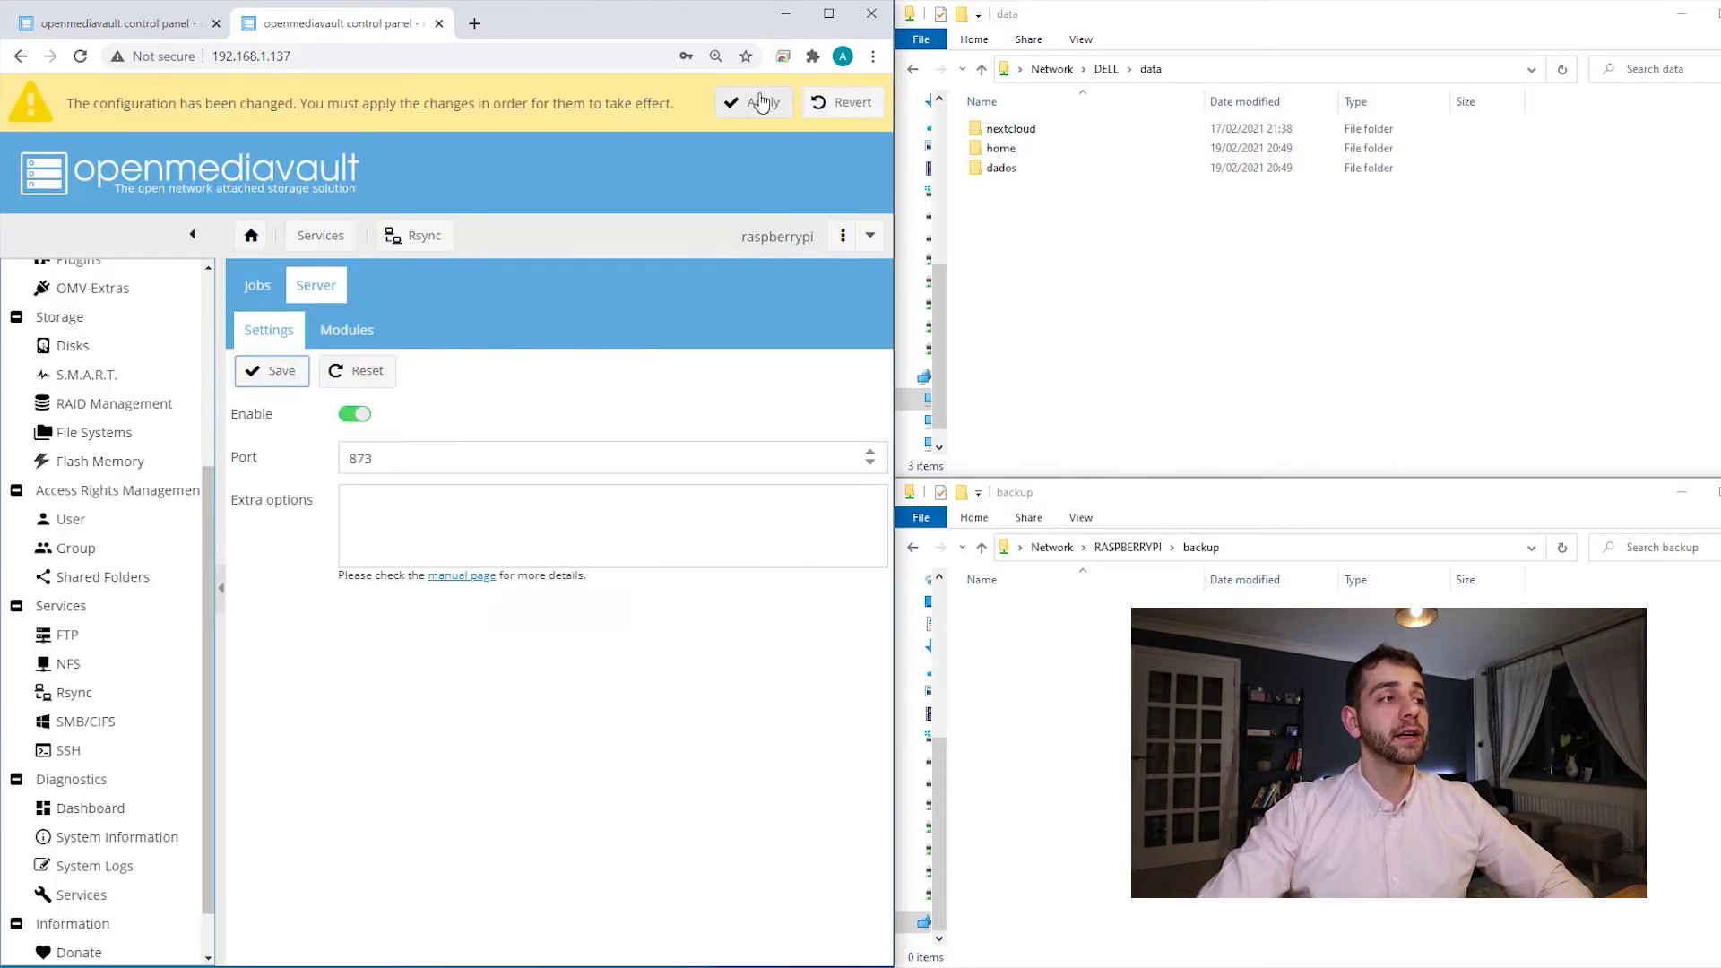
pyautogui.click(762, 103)
pyautogui.click(409, 574)
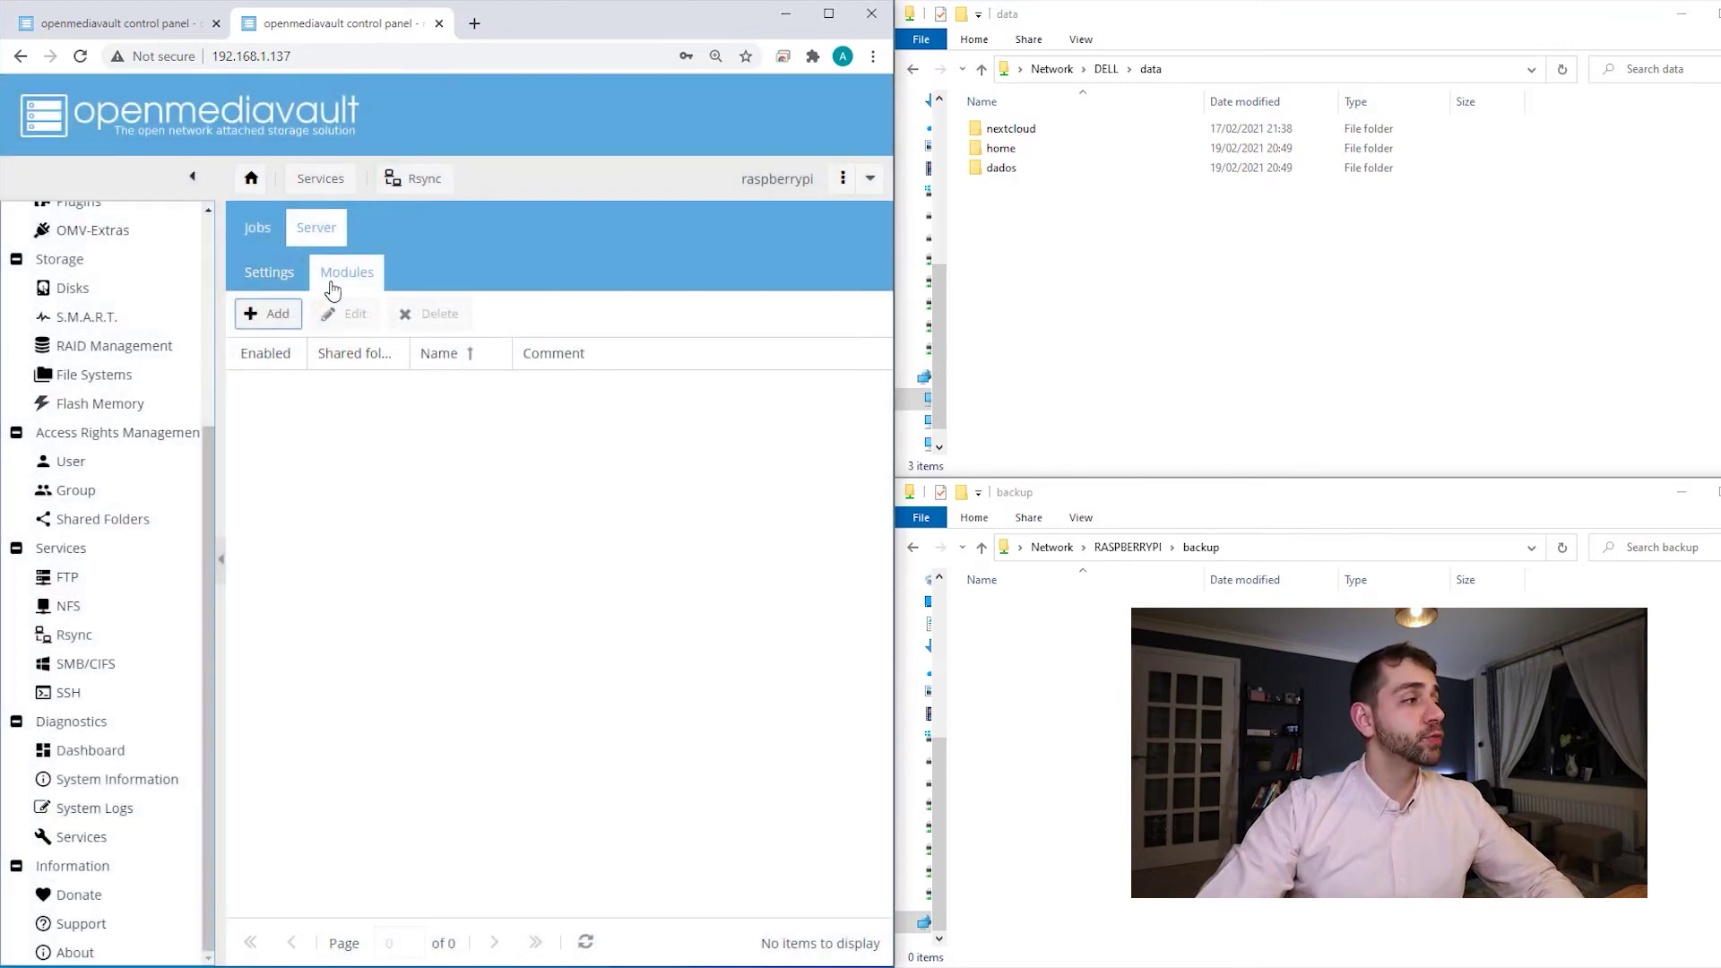
# - Add an rsync module for the 'backup' shared folder running as user pi
pyautogui.click(277, 313)
pyautogui.click(652, 441)
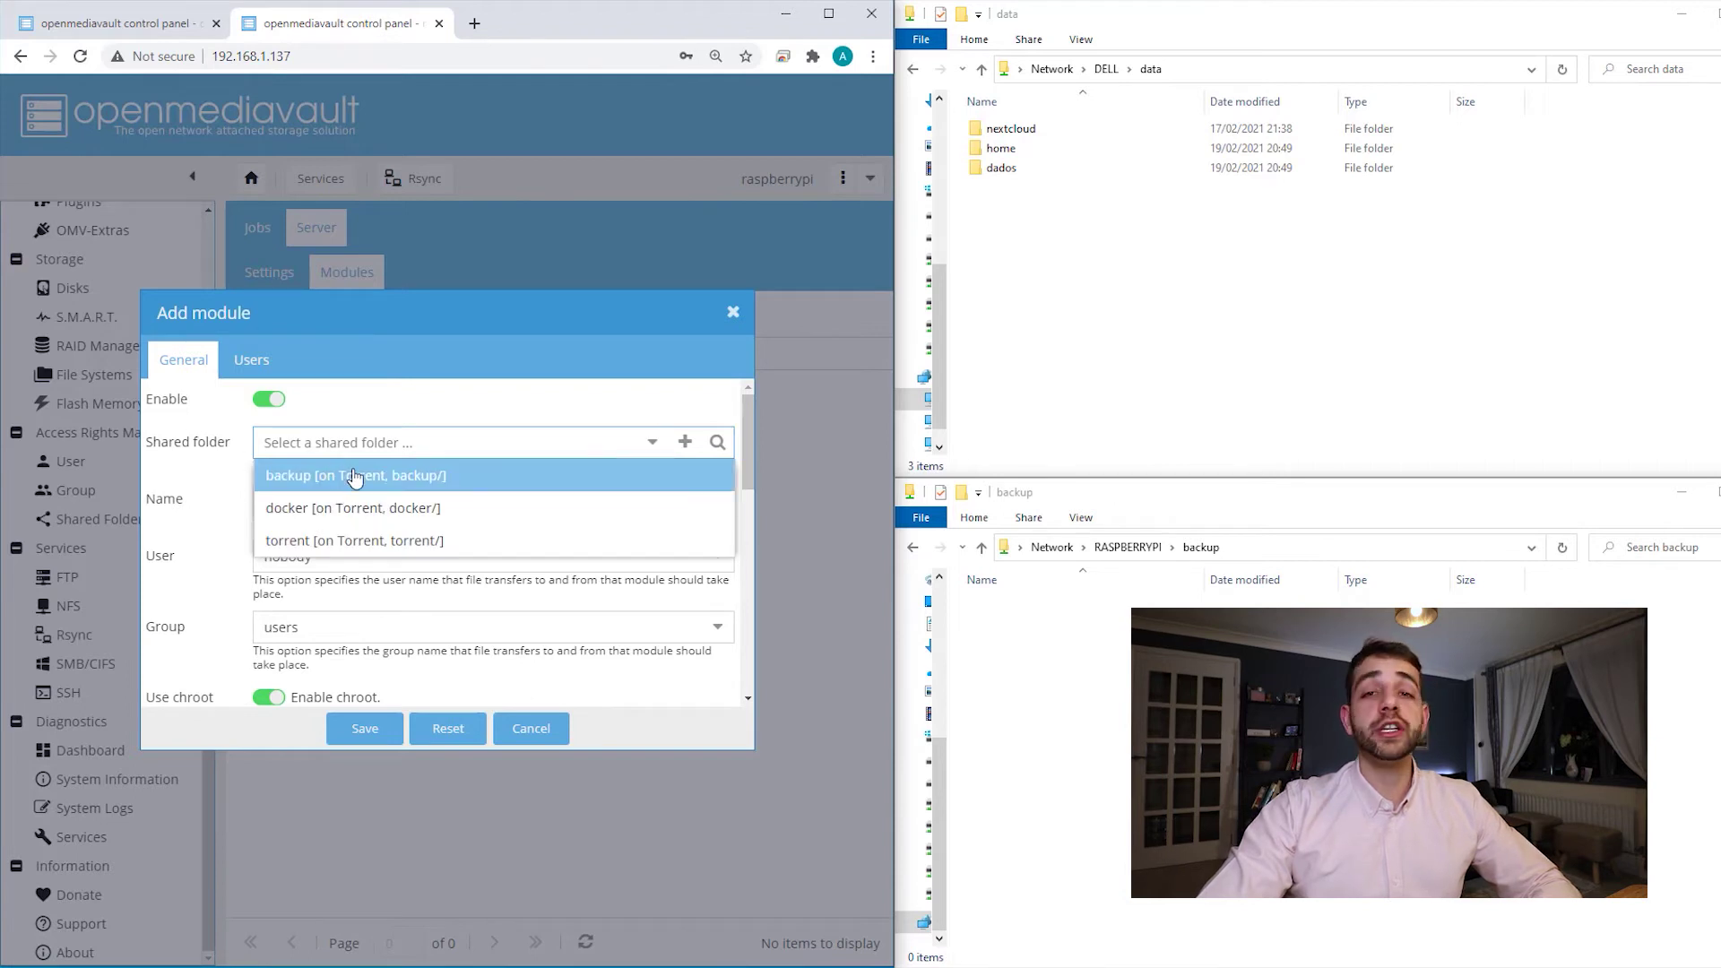
pyautogui.click(355, 477)
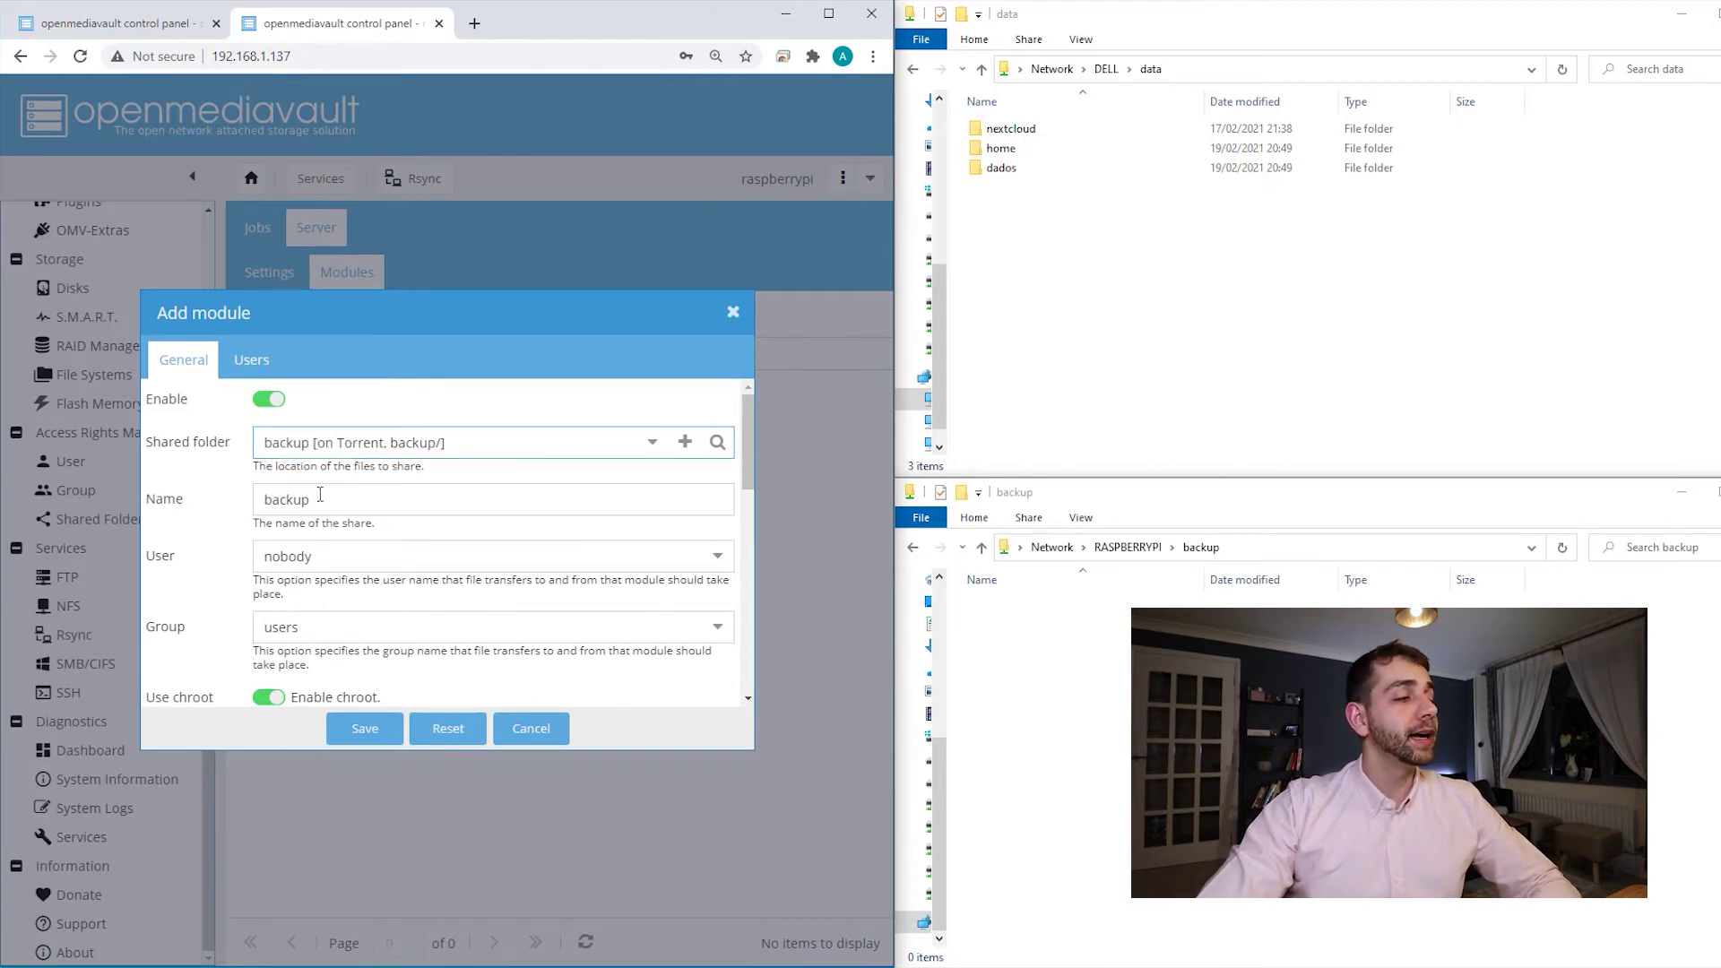
pyautogui.click(717, 556)
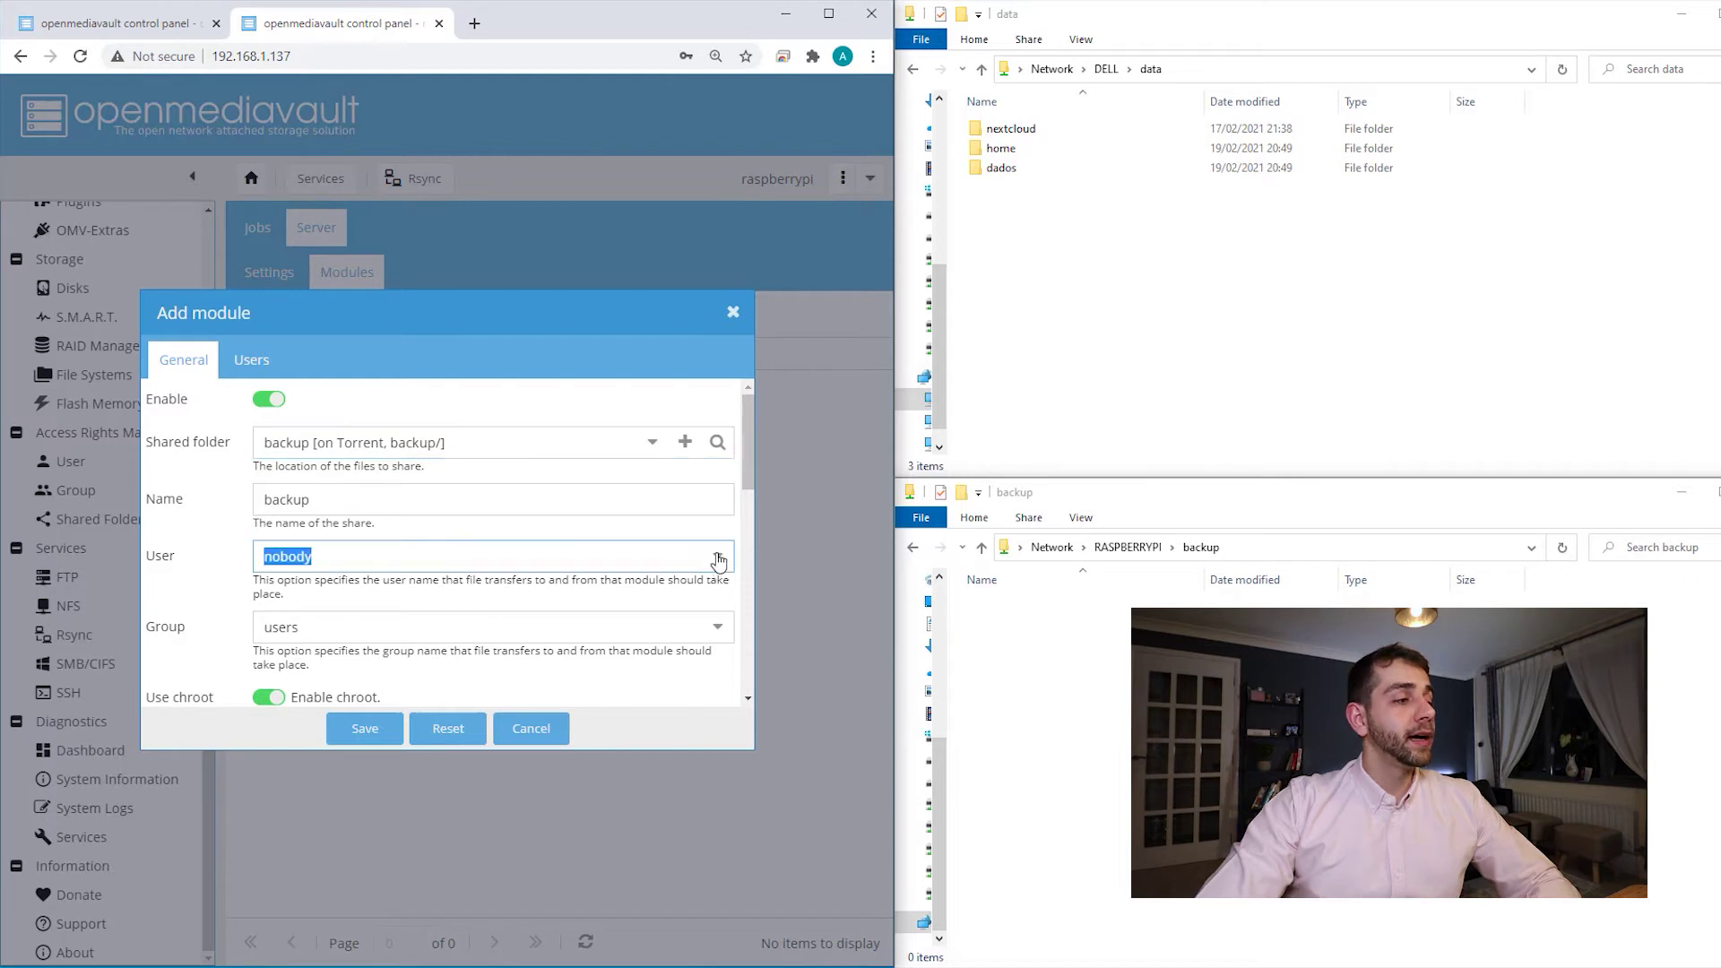
pyautogui.click(717, 562)
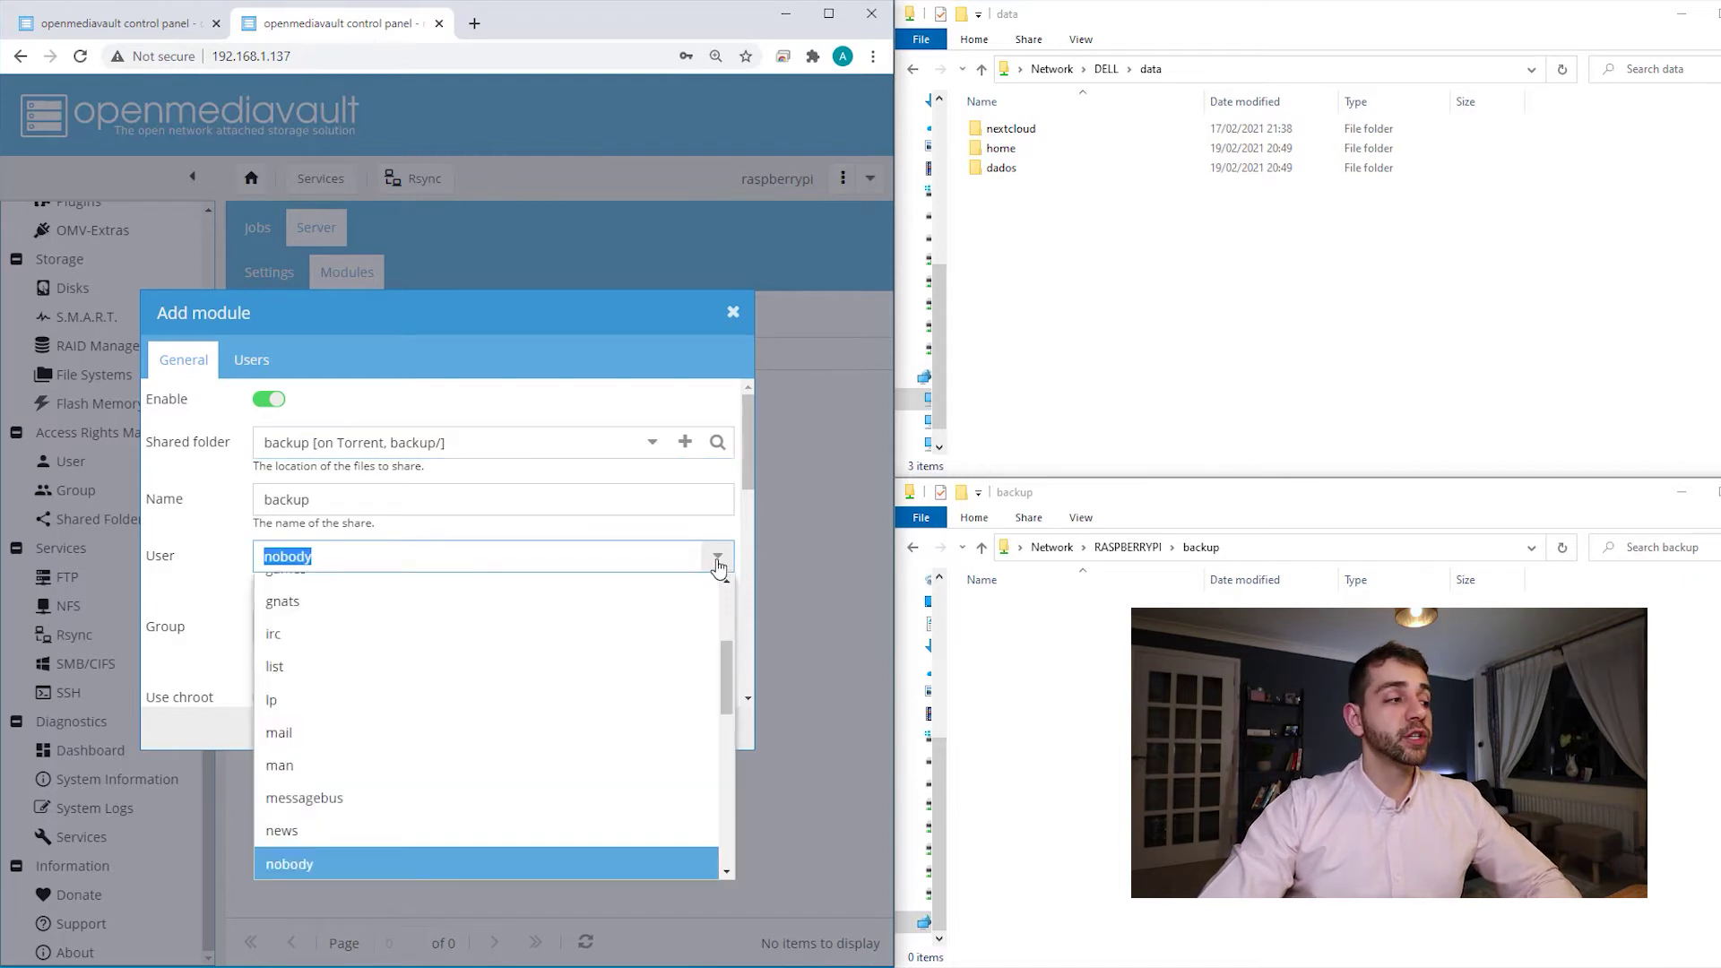
pyautogui.scroll(-2, 631, 701)
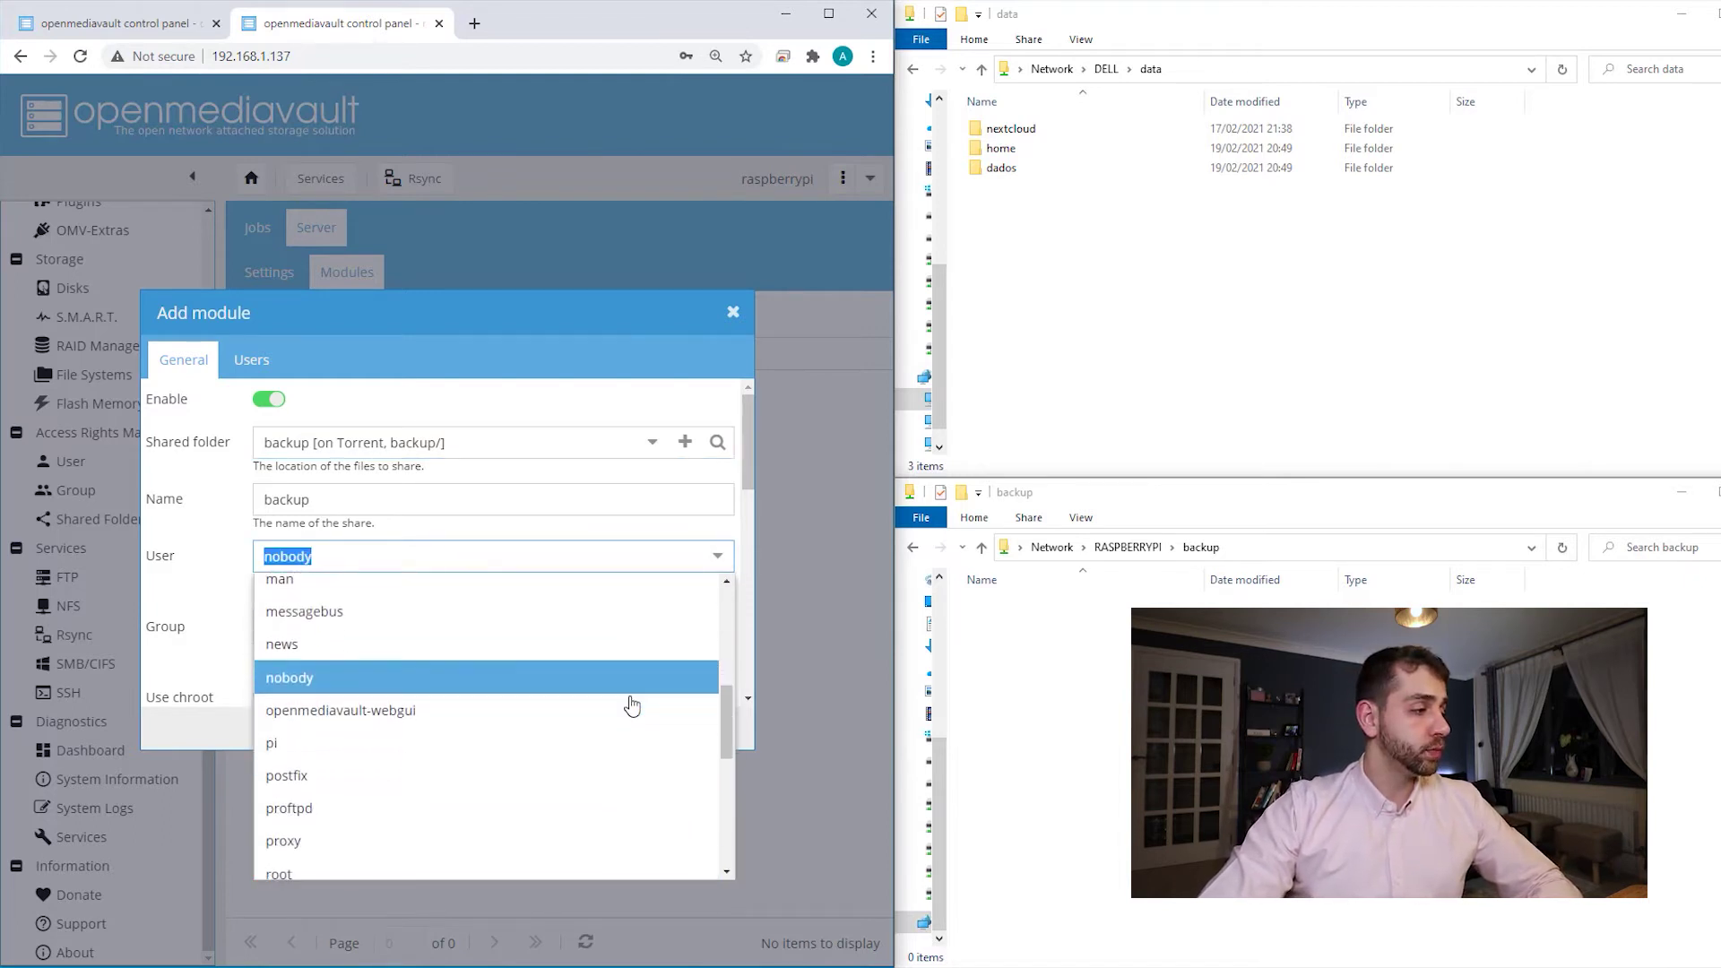
pyautogui.click(328, 755)
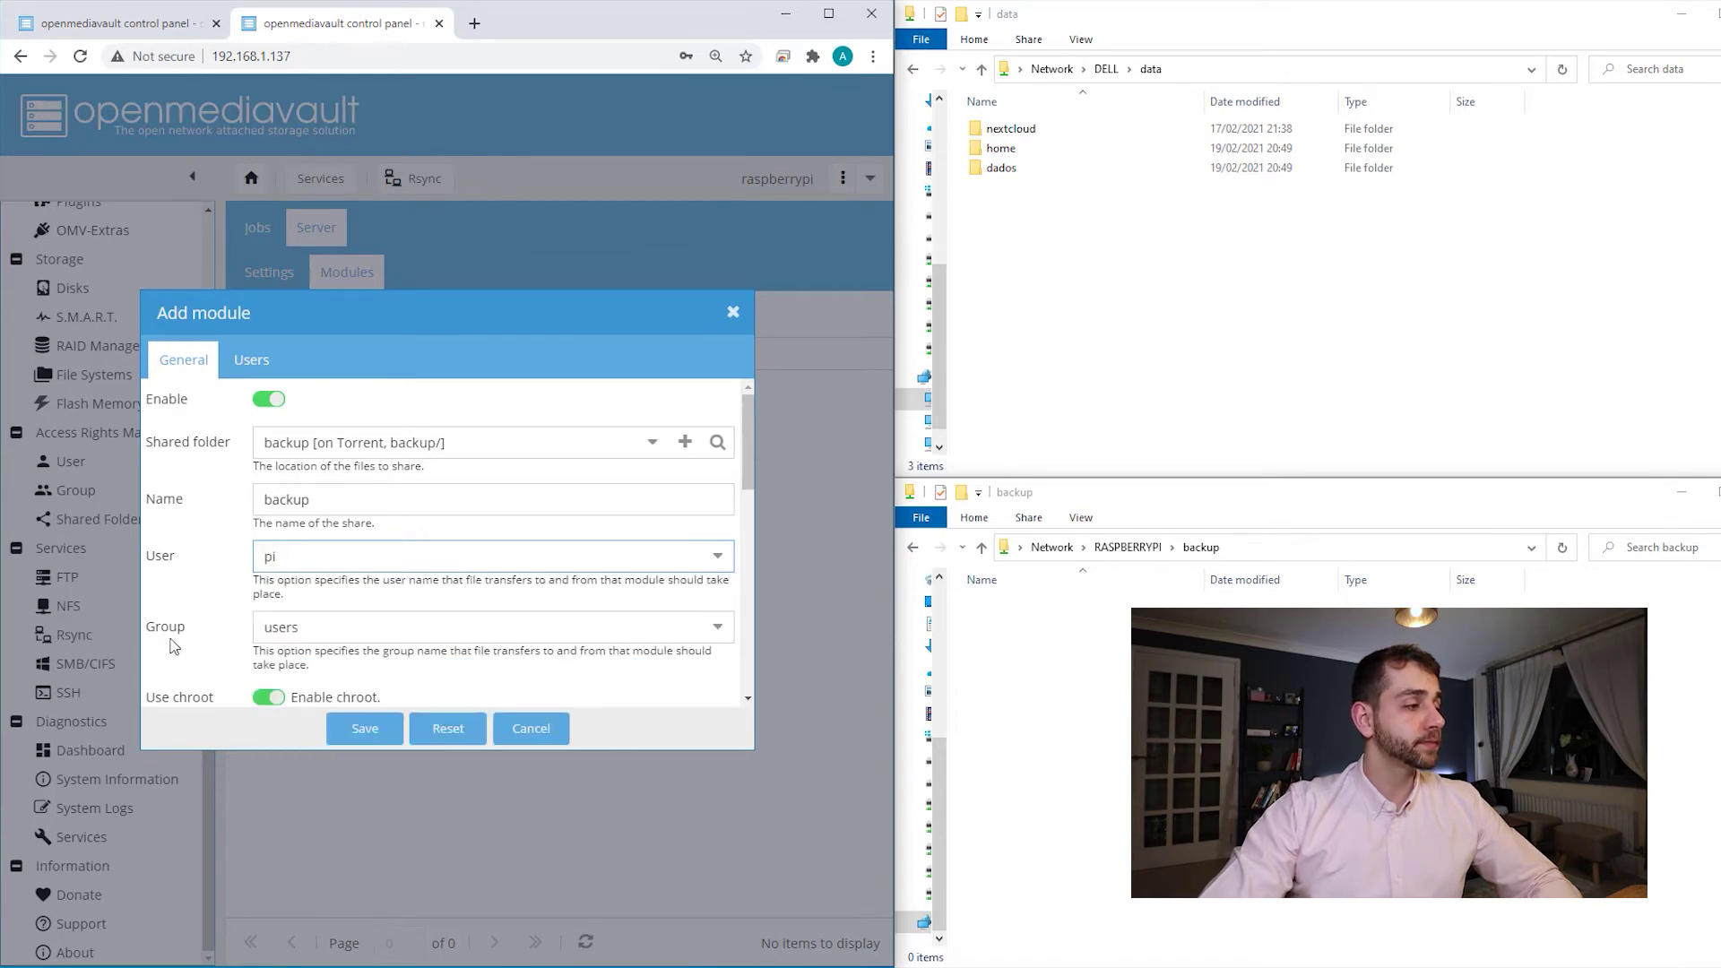
# - Save the backup module and apply the configuration change
pyautogui.press('Tab')
pyautogui.scroll(-3, 338, 524)
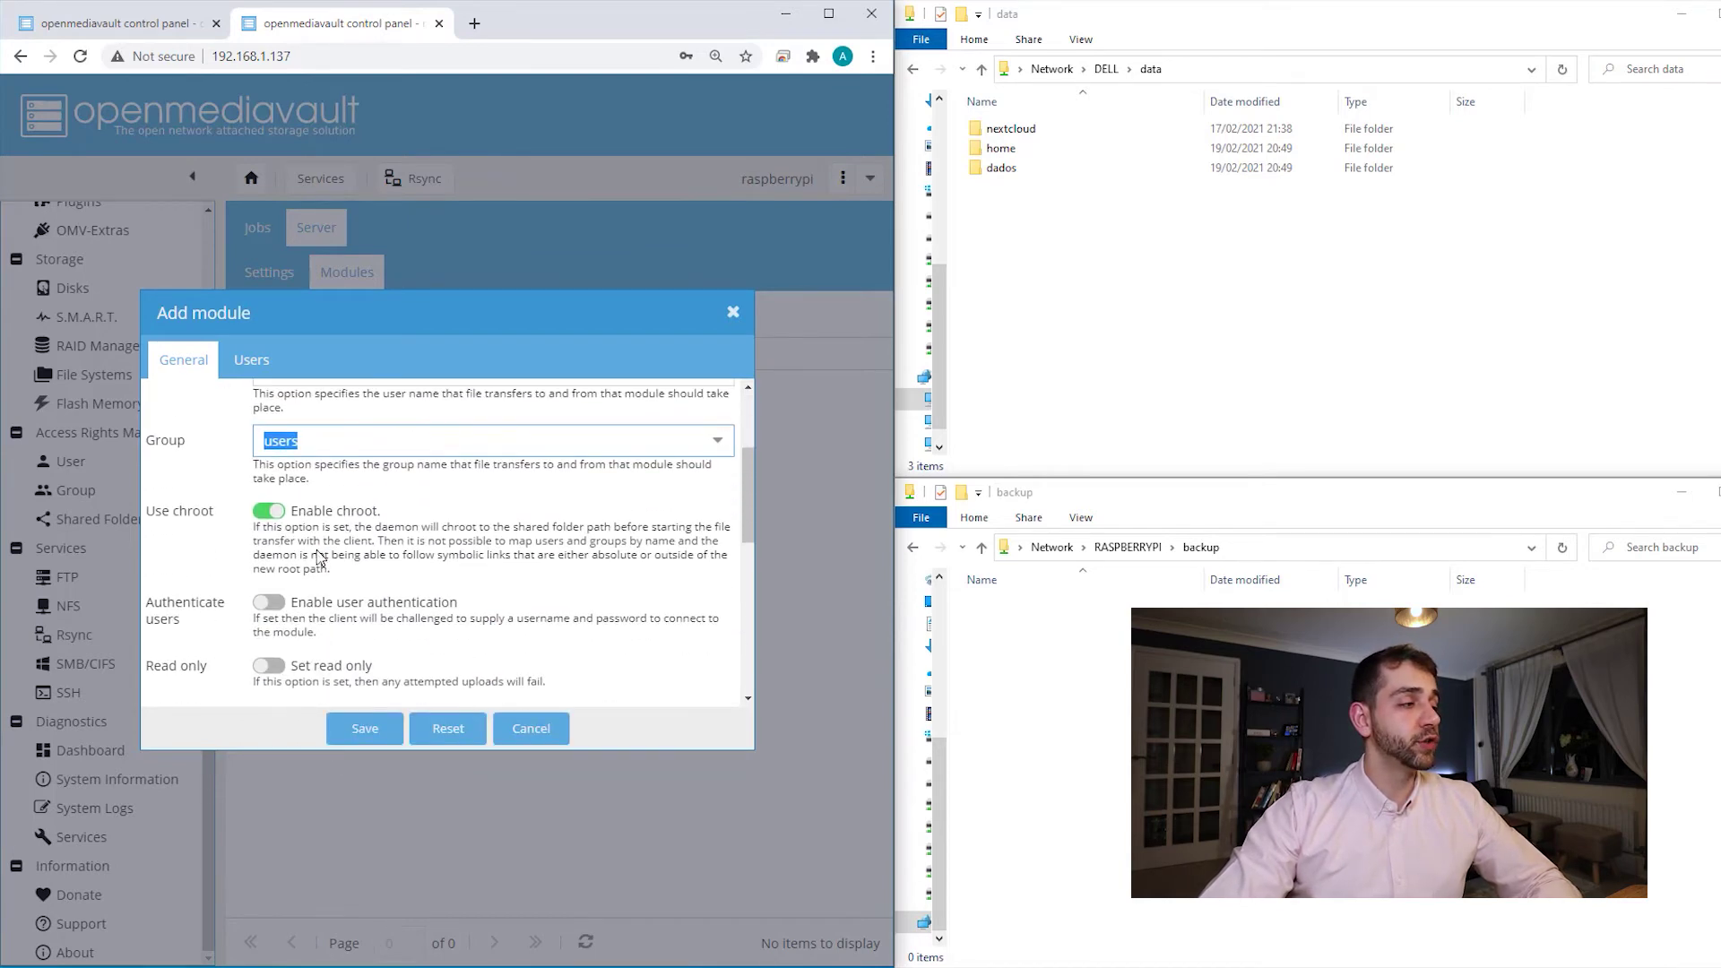
pyautogui.scroll(-3, 333, 535)
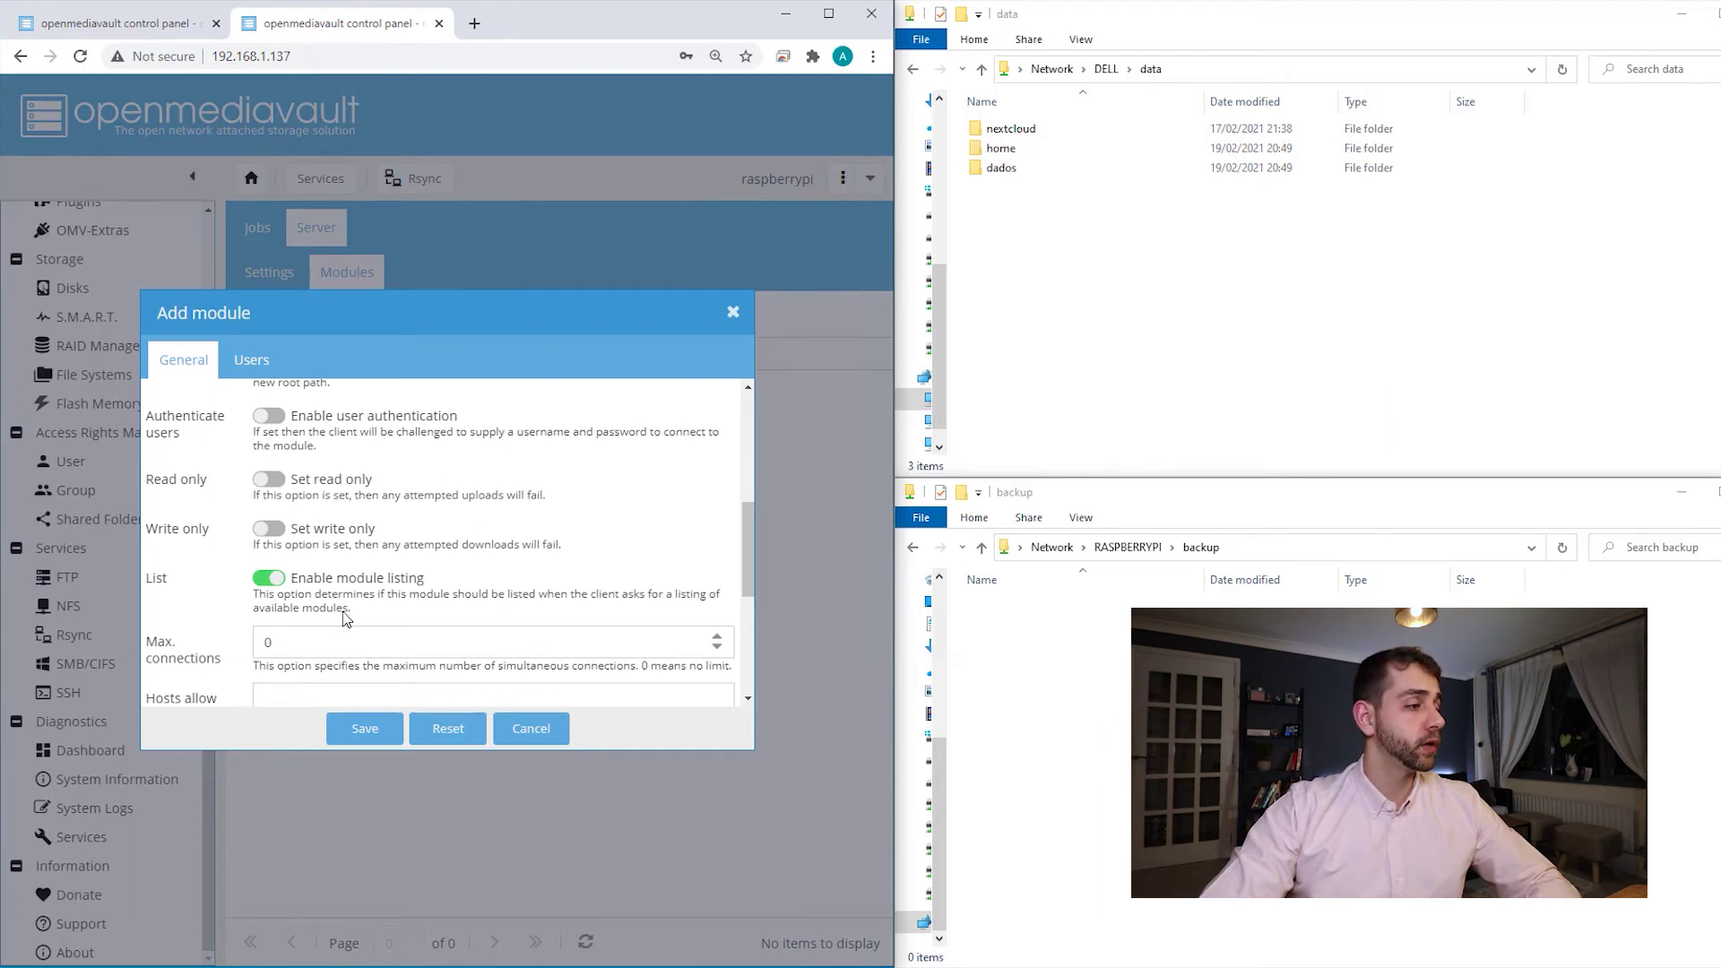
pyautogui.scroll(-3, 345, 618)
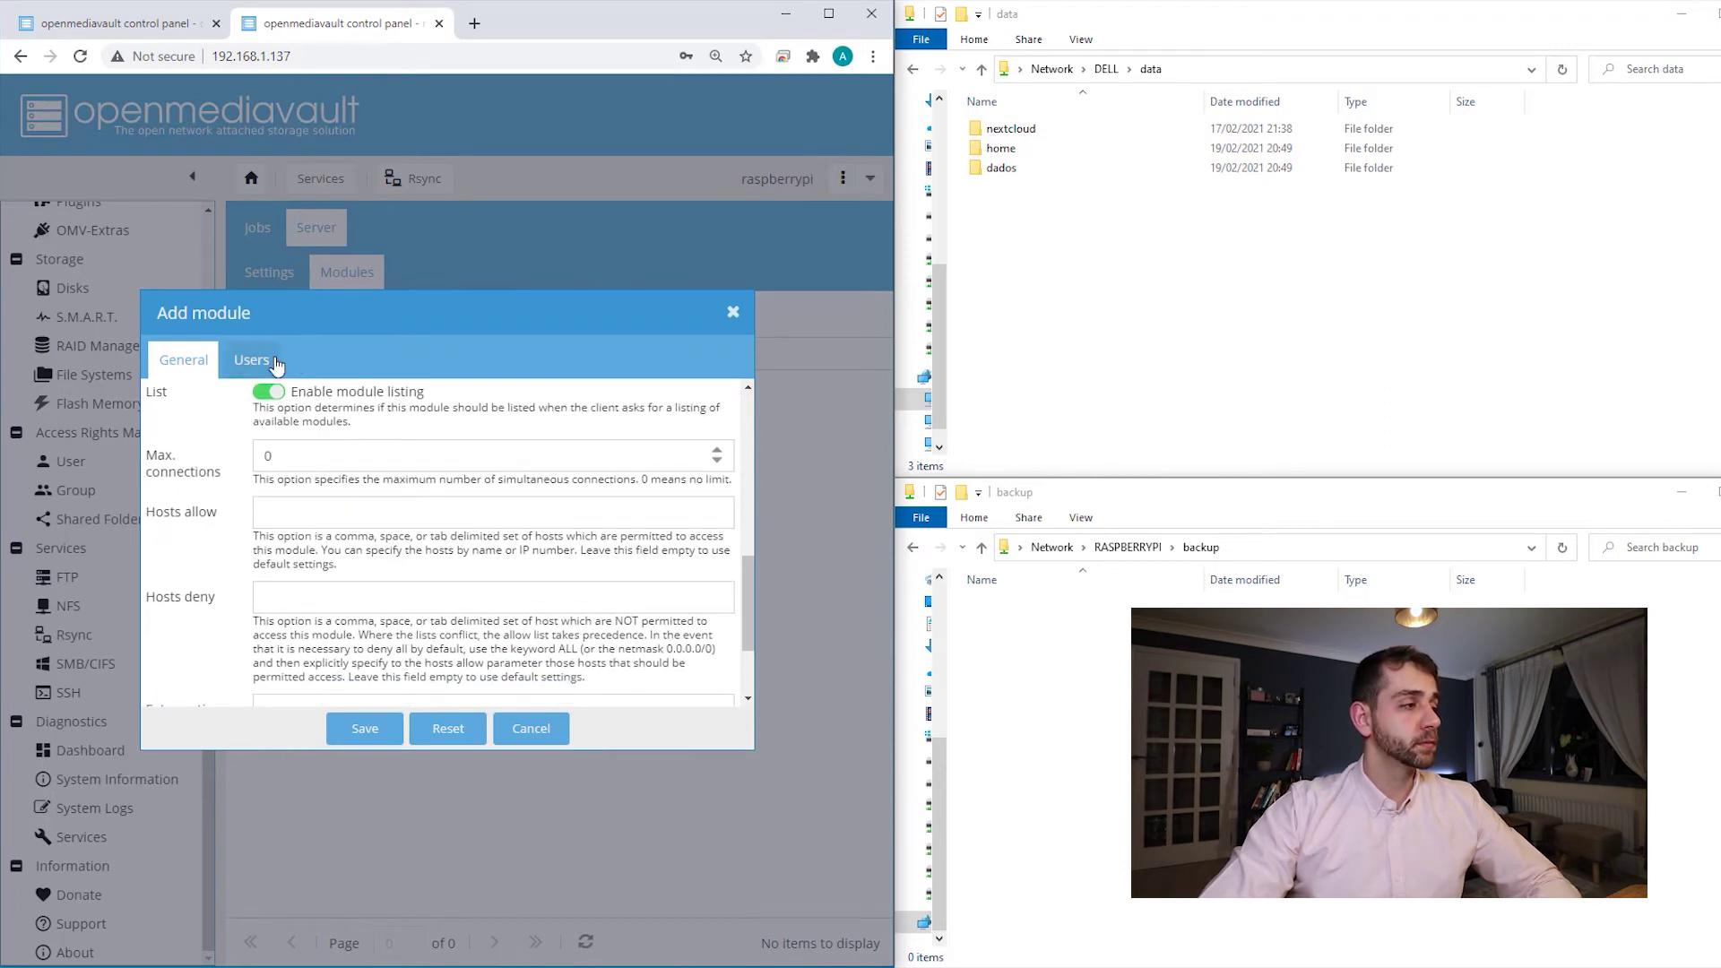
pyautogui.click(351, 734)
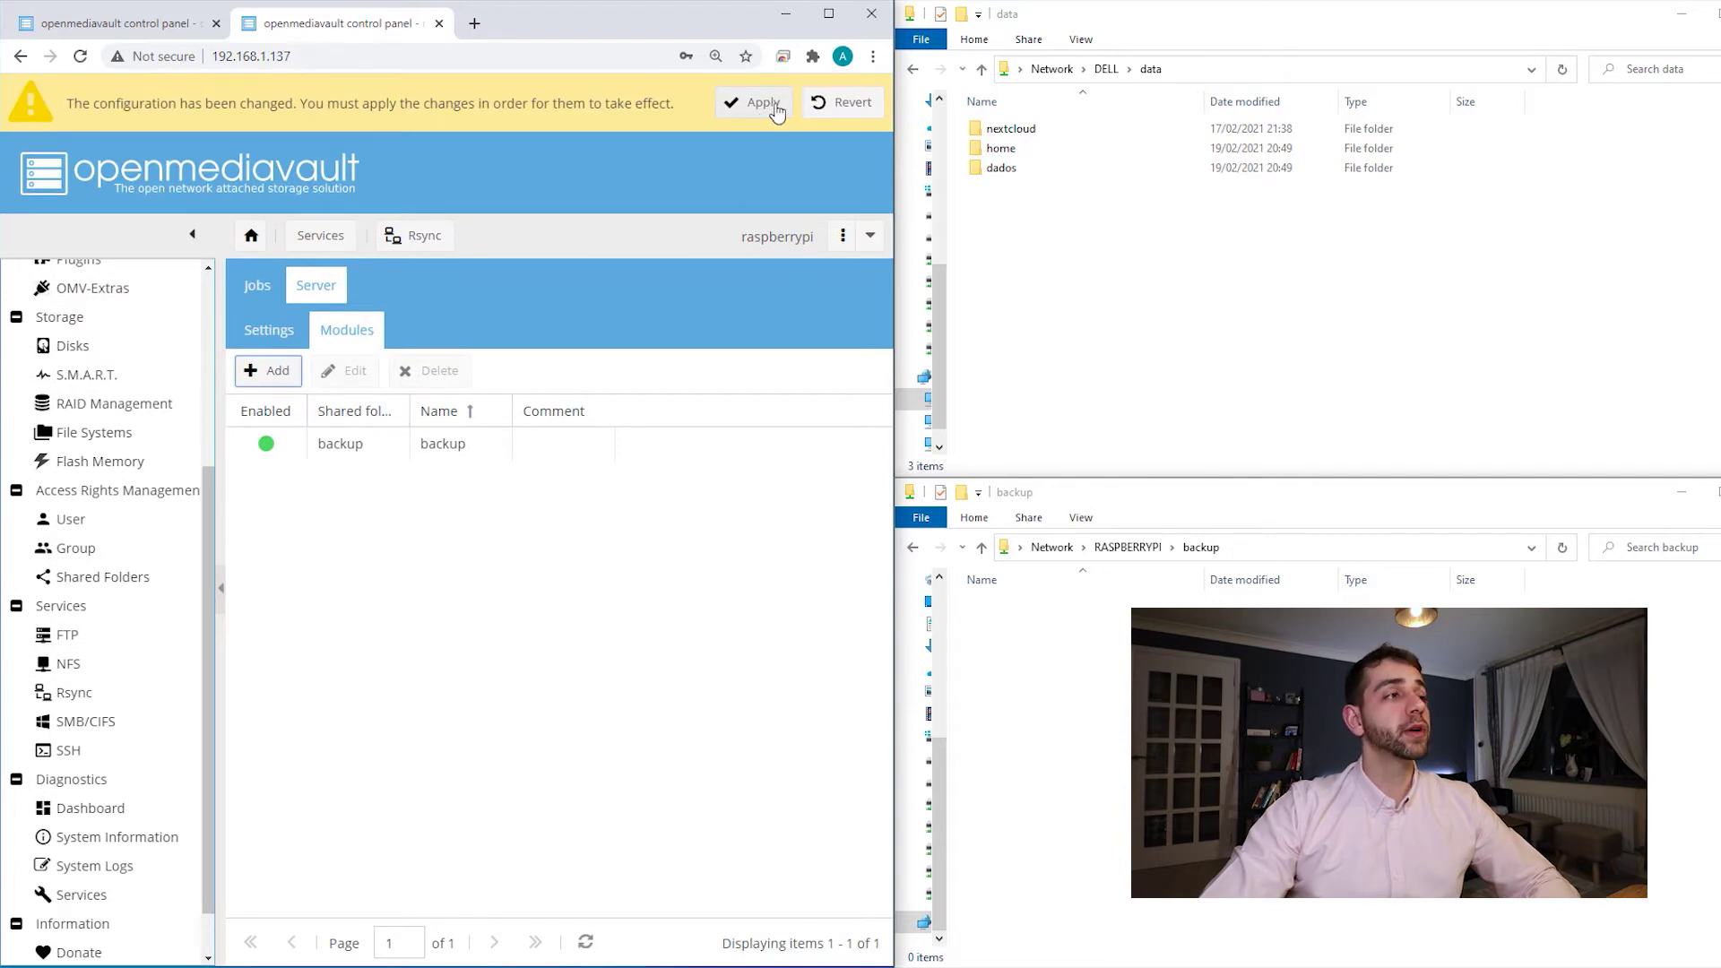
pyautogui.click(775, 105)
pyautogui.click(404, 576)
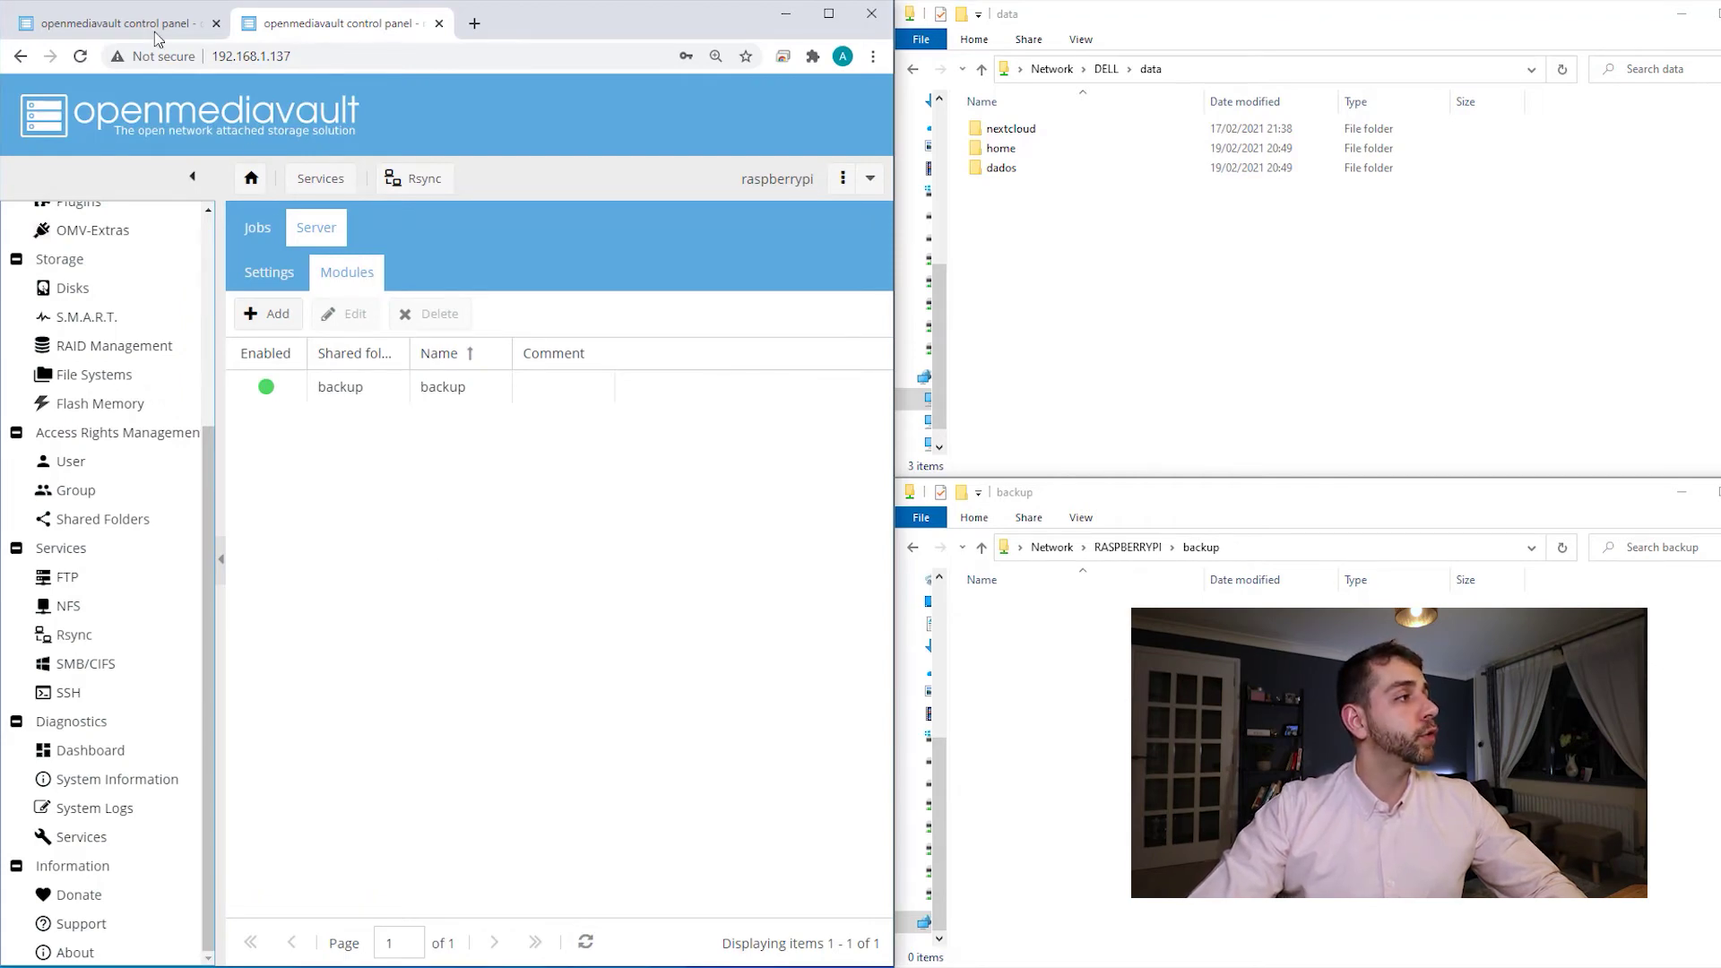
# - Run the Dell's remote push job to the Pi and review the bytes sent and total size in the log
pyautogui.click(117, 23)
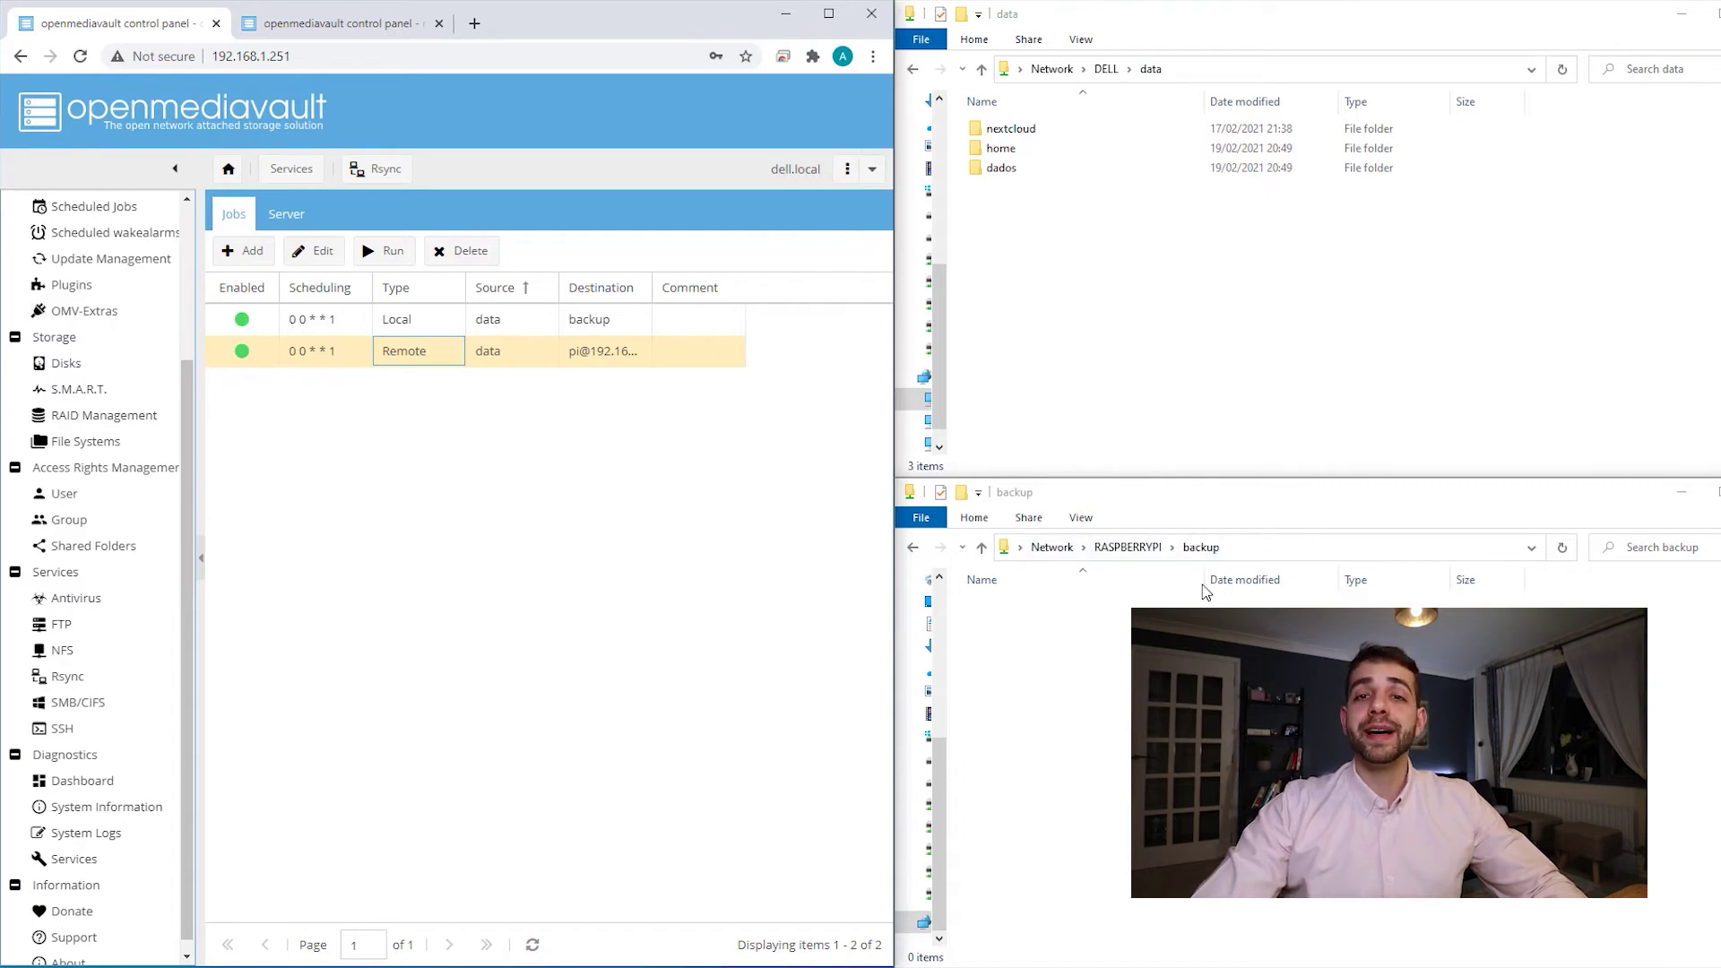
pyautogui.click(518, 361)
pyautogui.click(390, 251)
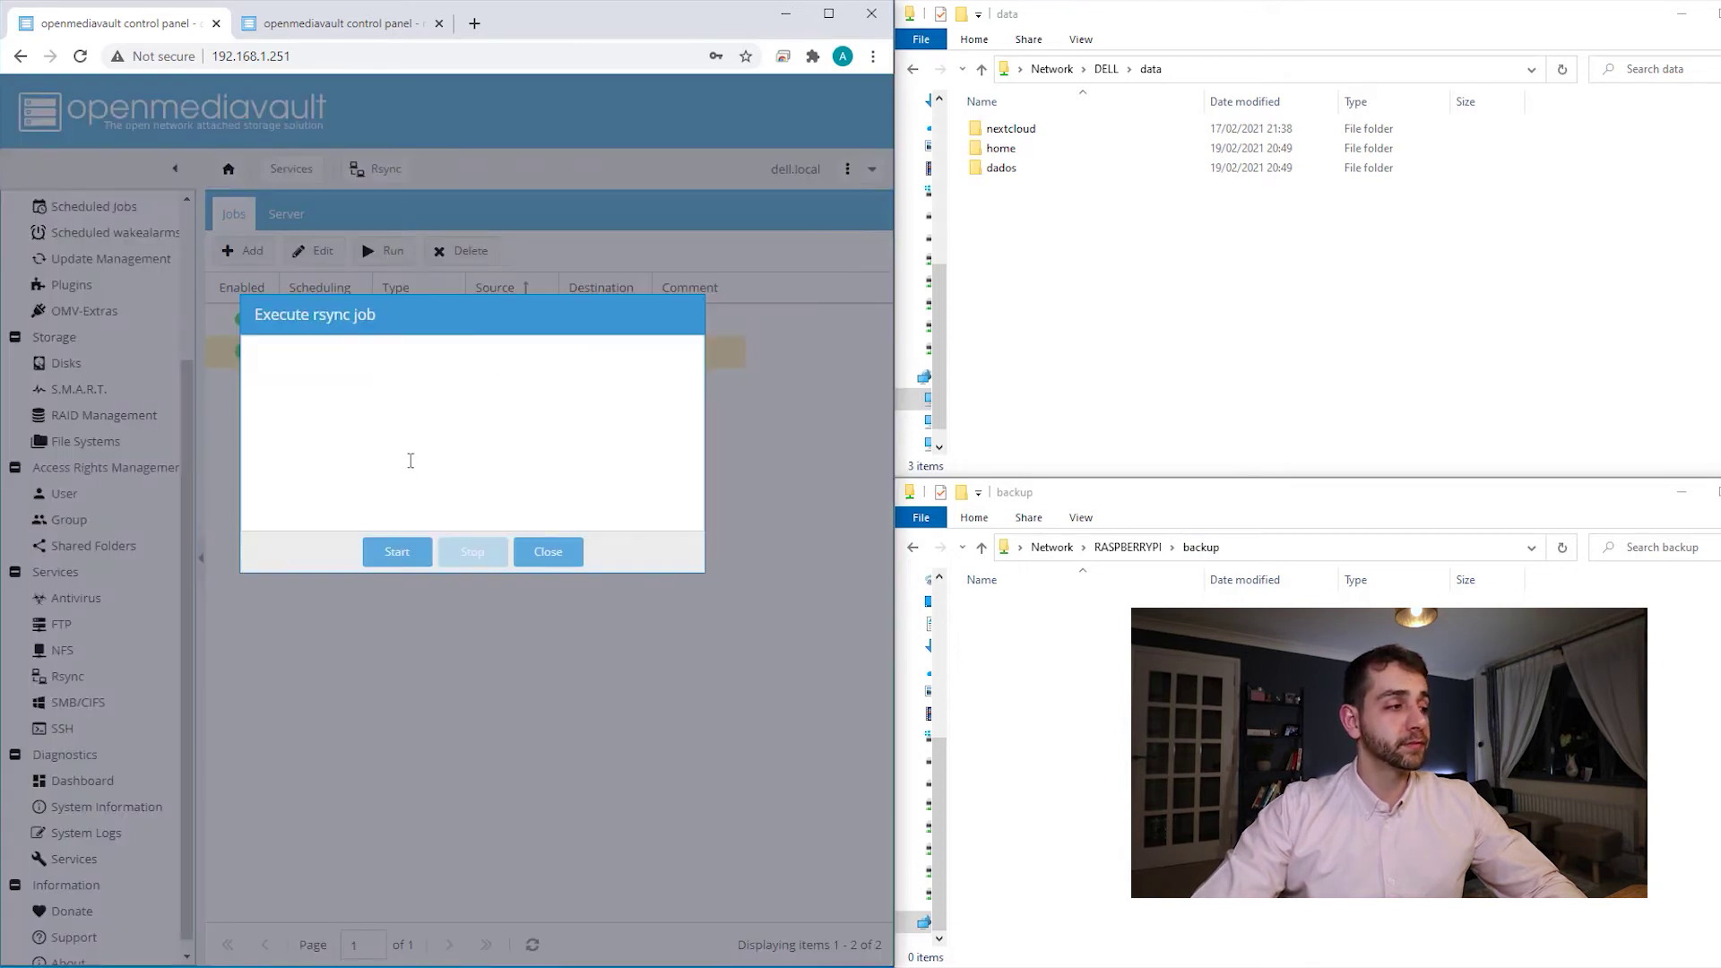
pyautogui.click(397, 552)
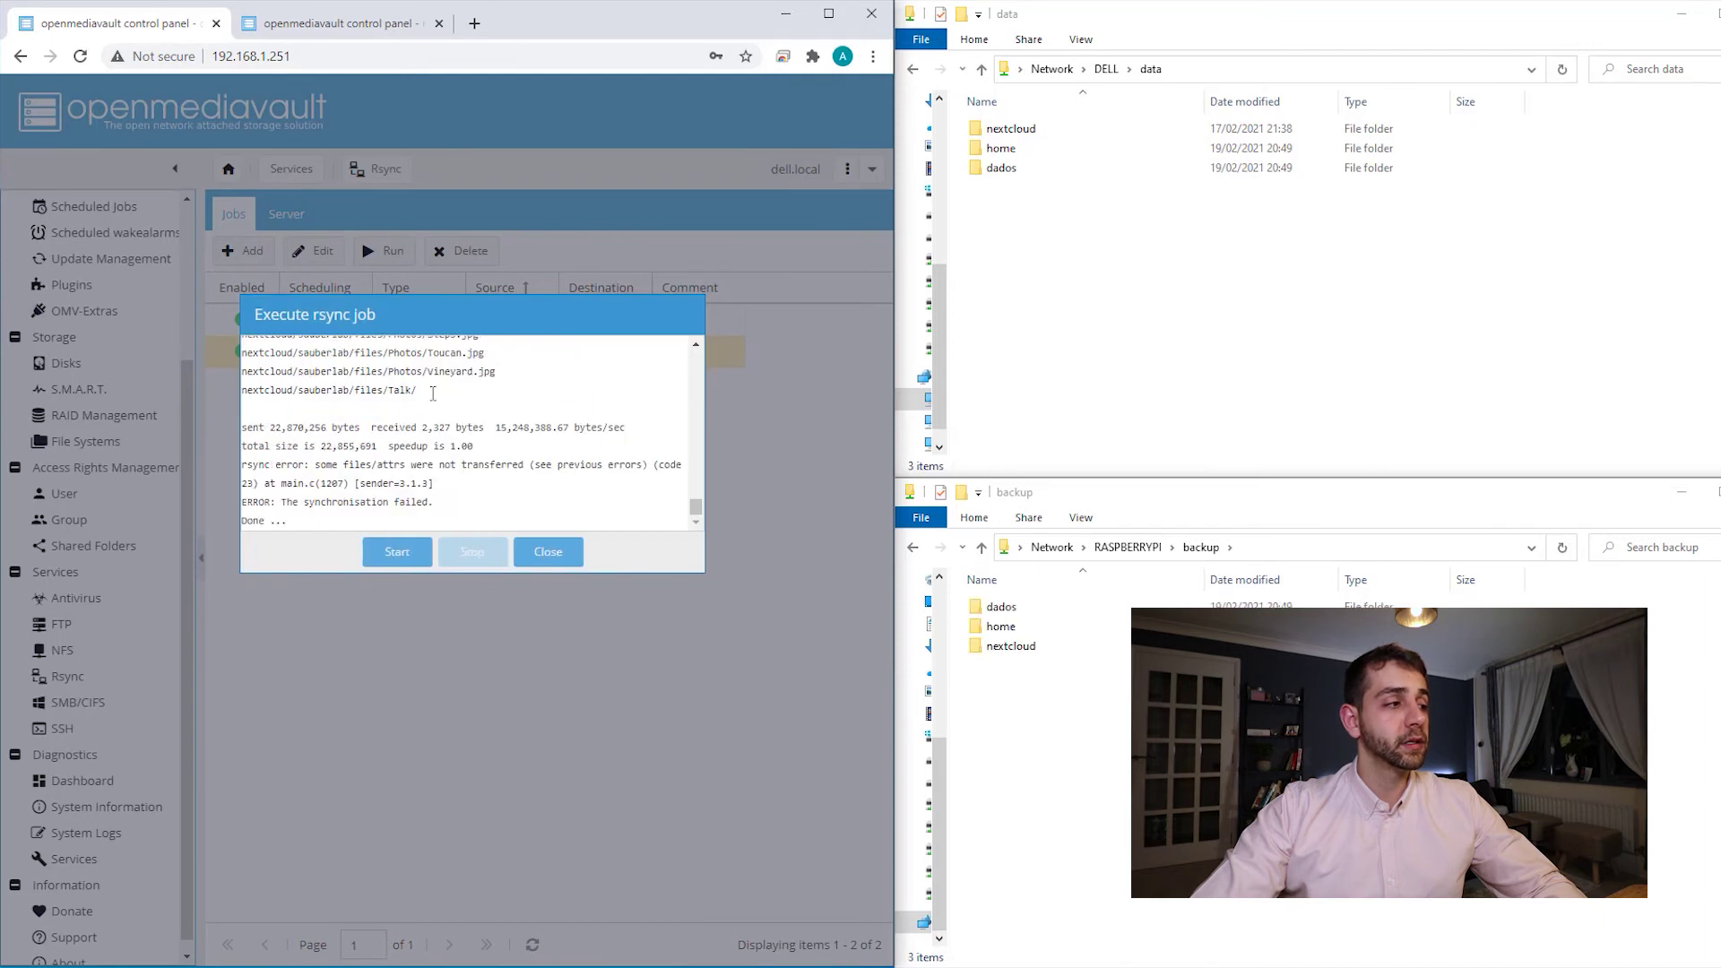
pyautogui.moveTo(354, 481); pyautogui.dragTo(480, 423)
pyautogui.click(307, 427)
pyautogui.moveTo(321, 445); pyautogui.dragTo(380, 444)
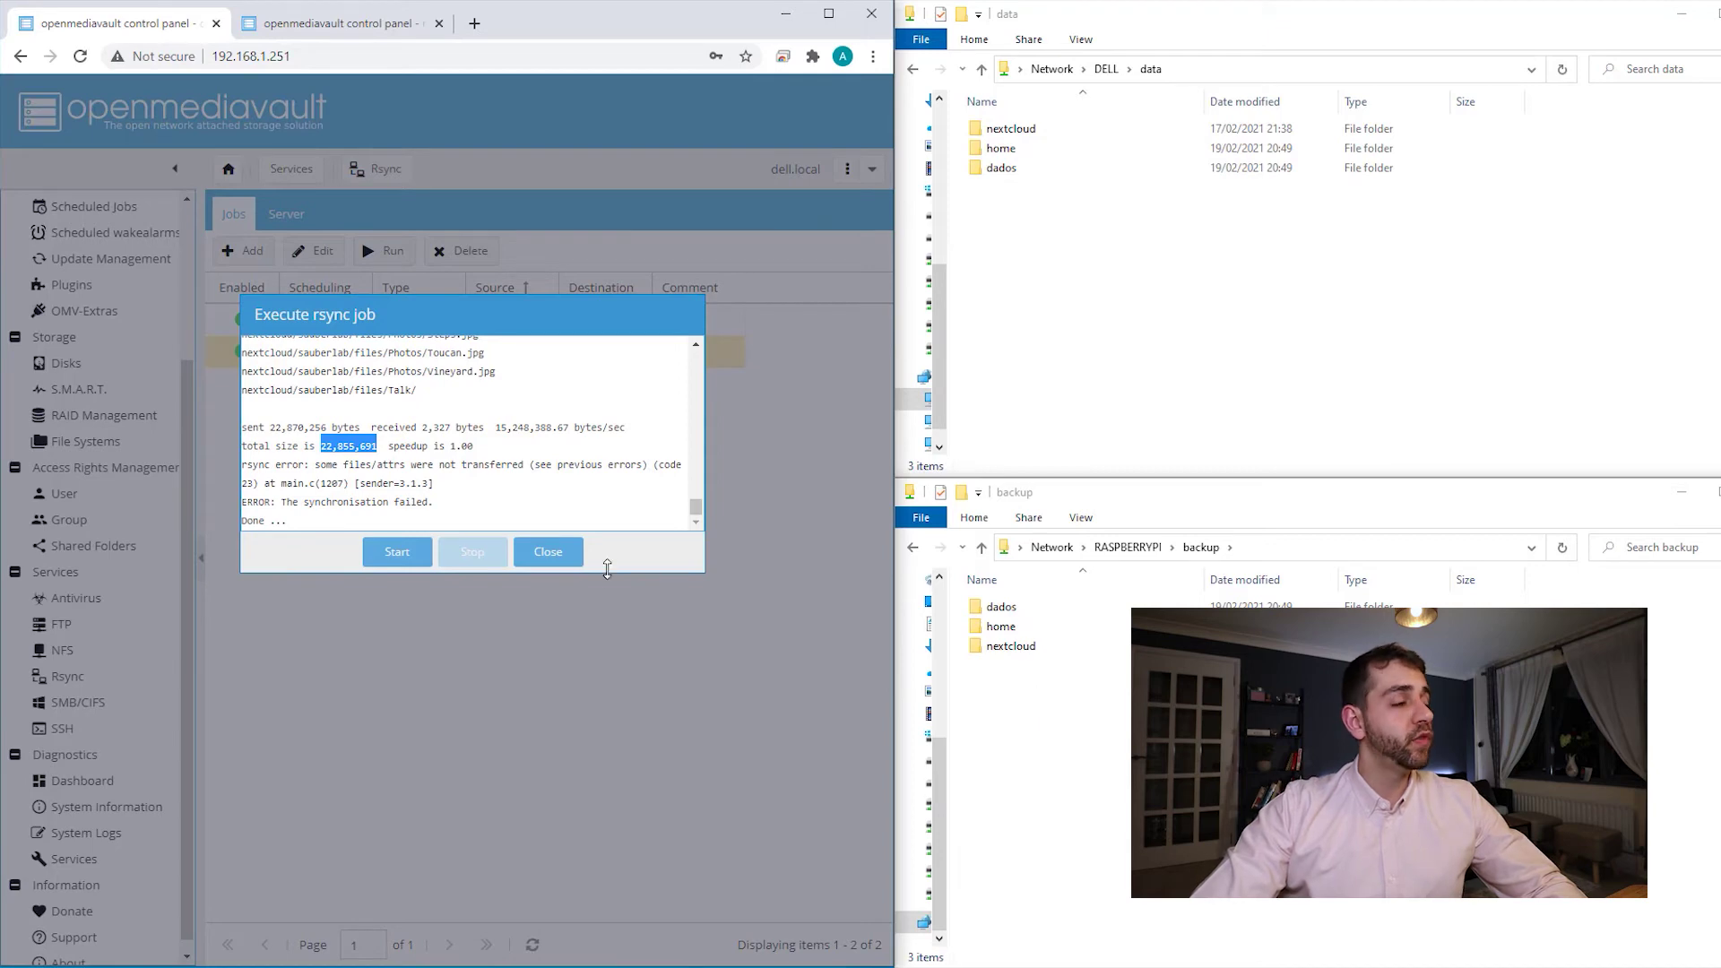
pyautogui.click(549, 552)
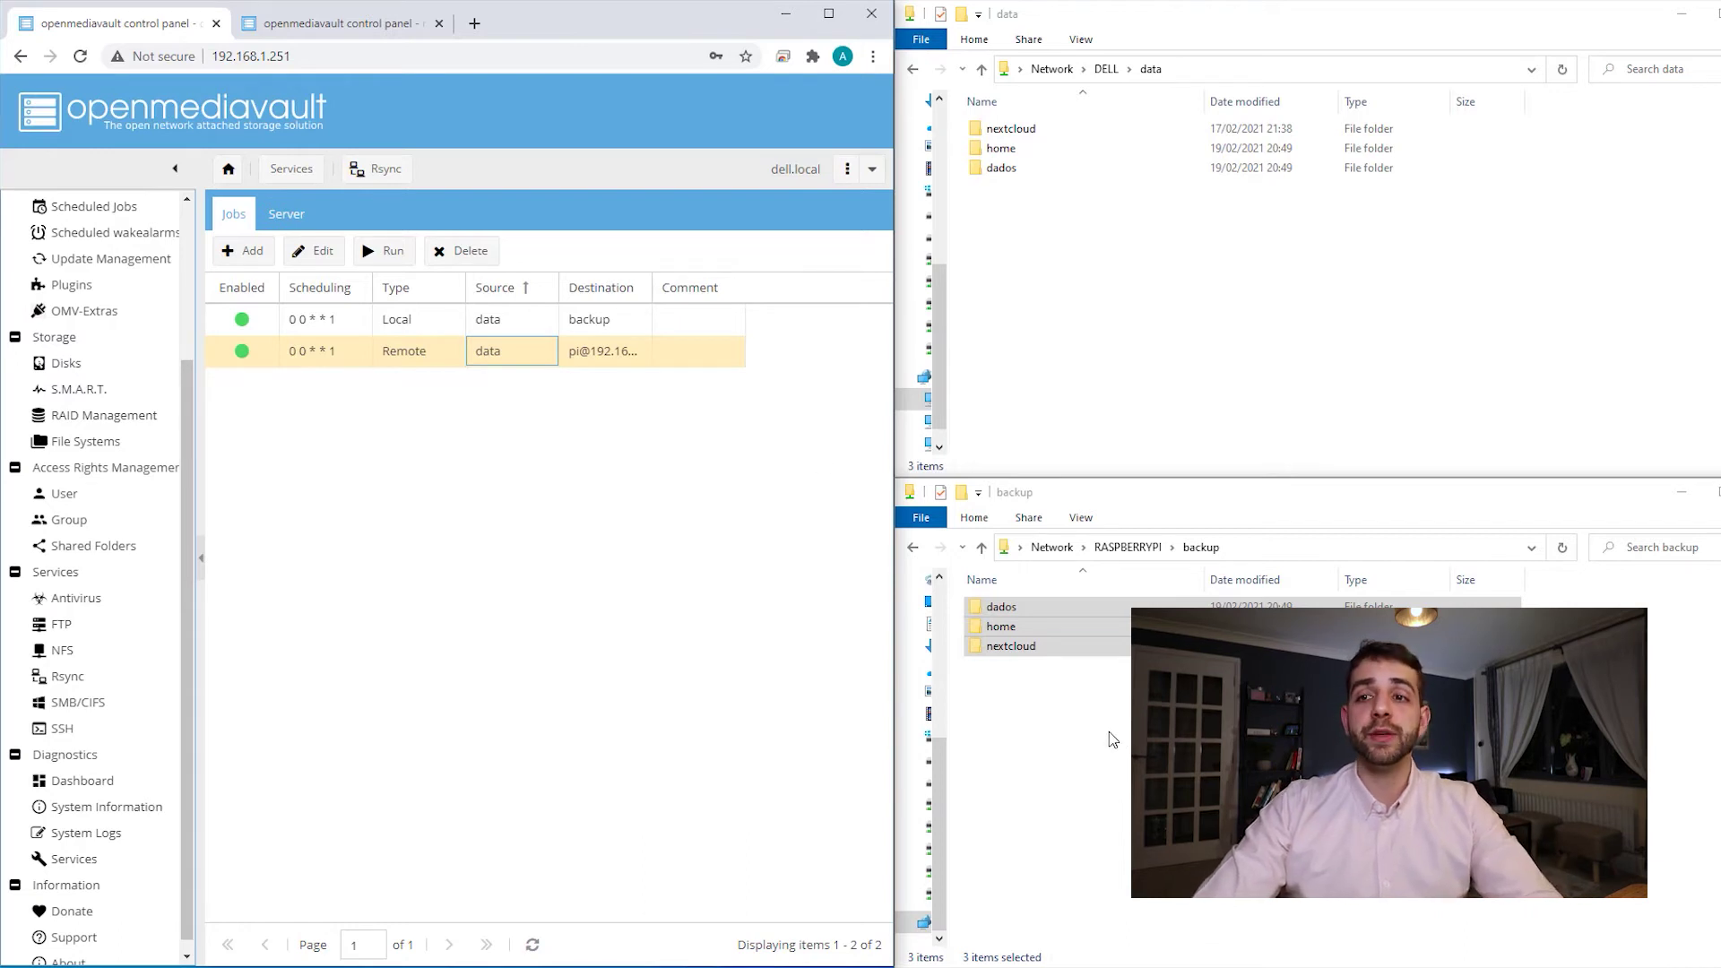
# - Permanently delete the dados, home and nextcloud folders from the Raspberry Pi's backup share
pyautogui.moveTo(1098, 739); pyautogui.dragTo(972, 587)
pyautogui.press('Delete')
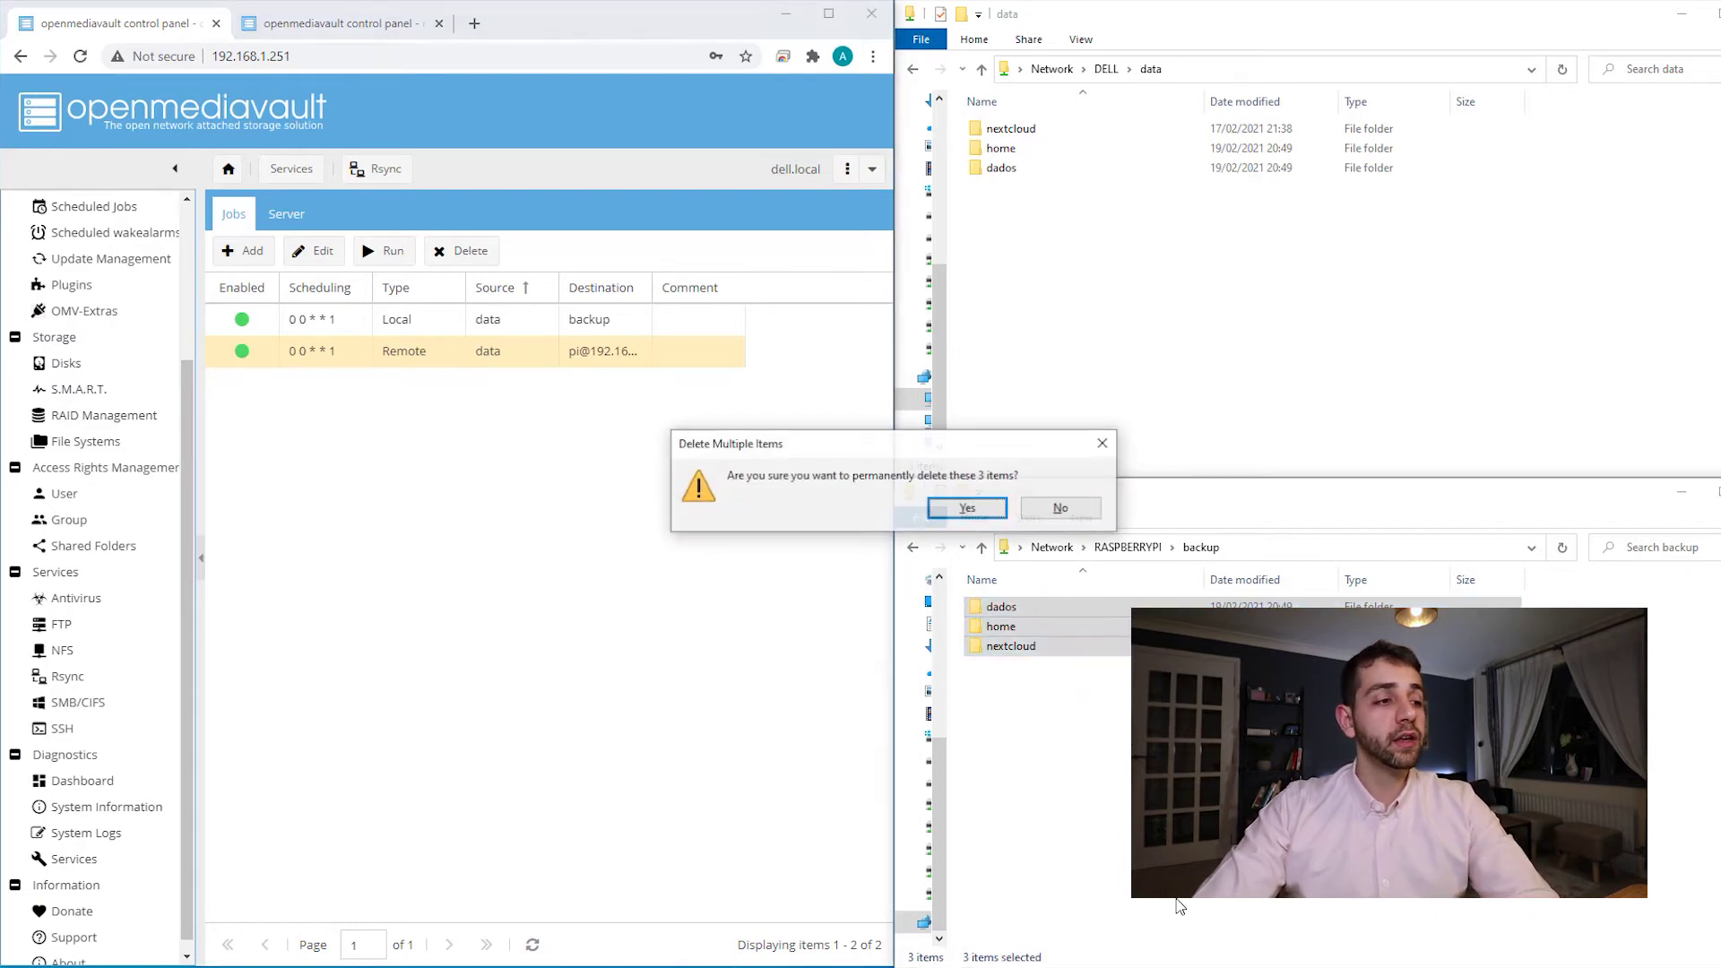
pyautogui.click(967, 508)
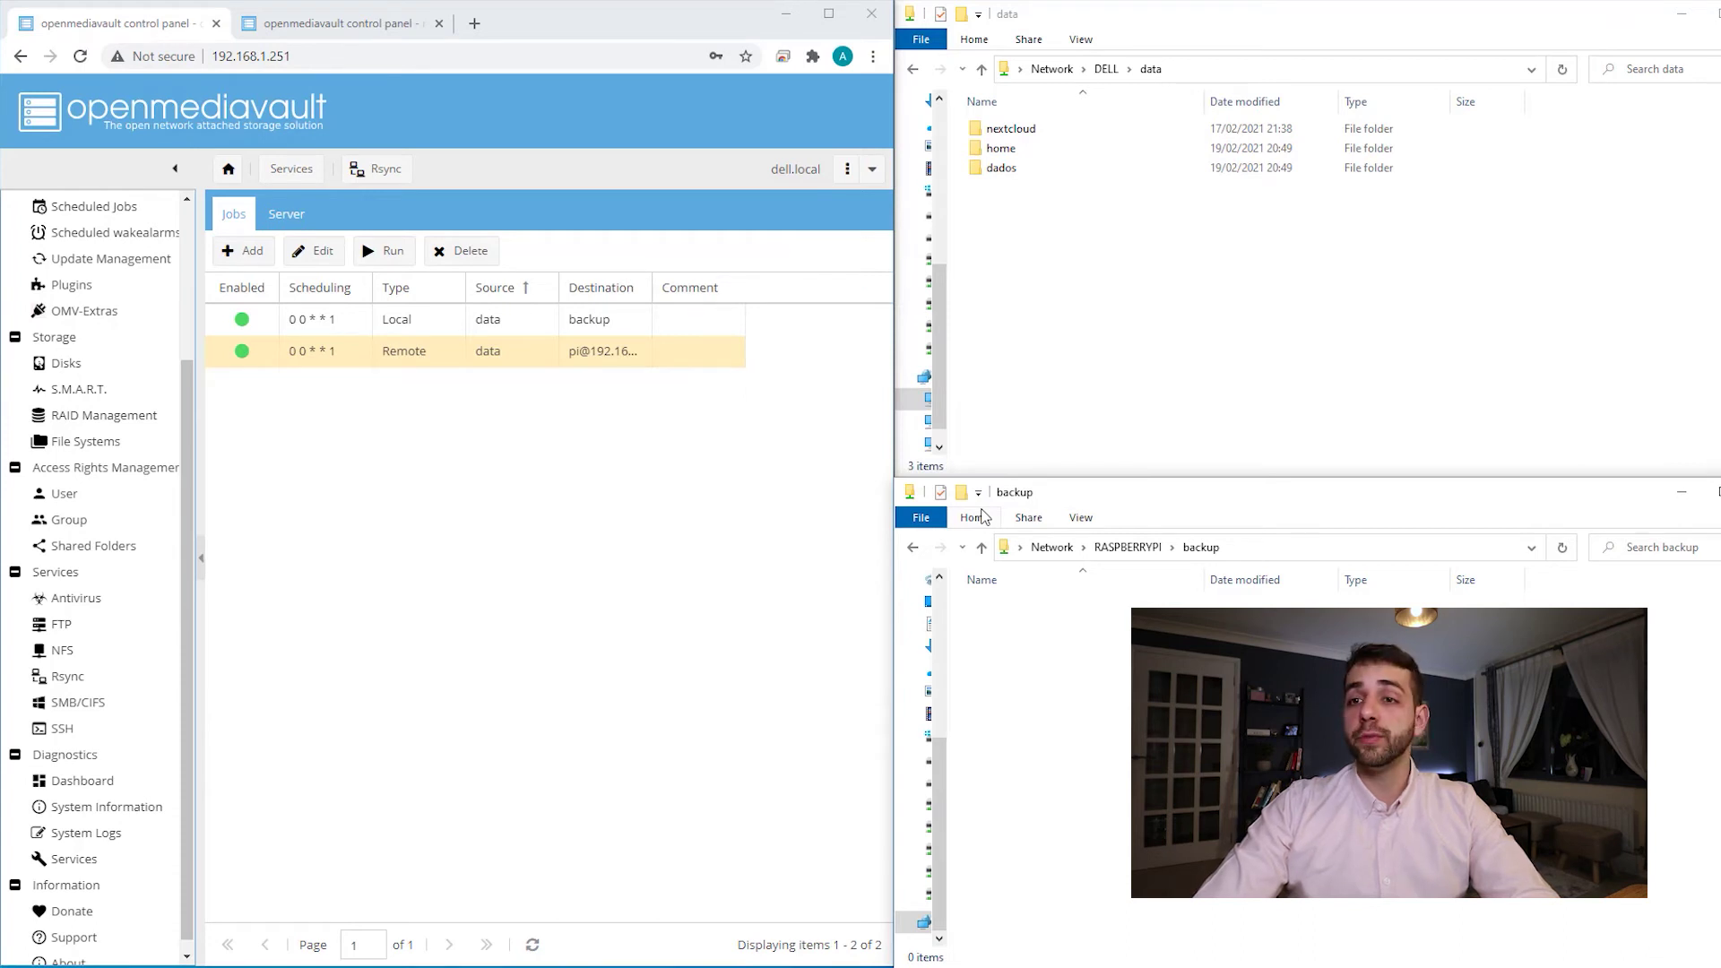
# - On the Raspberry Pi, add a new rsync job with Type Remote and Mode Pull
pyautogui.click(361, 22)
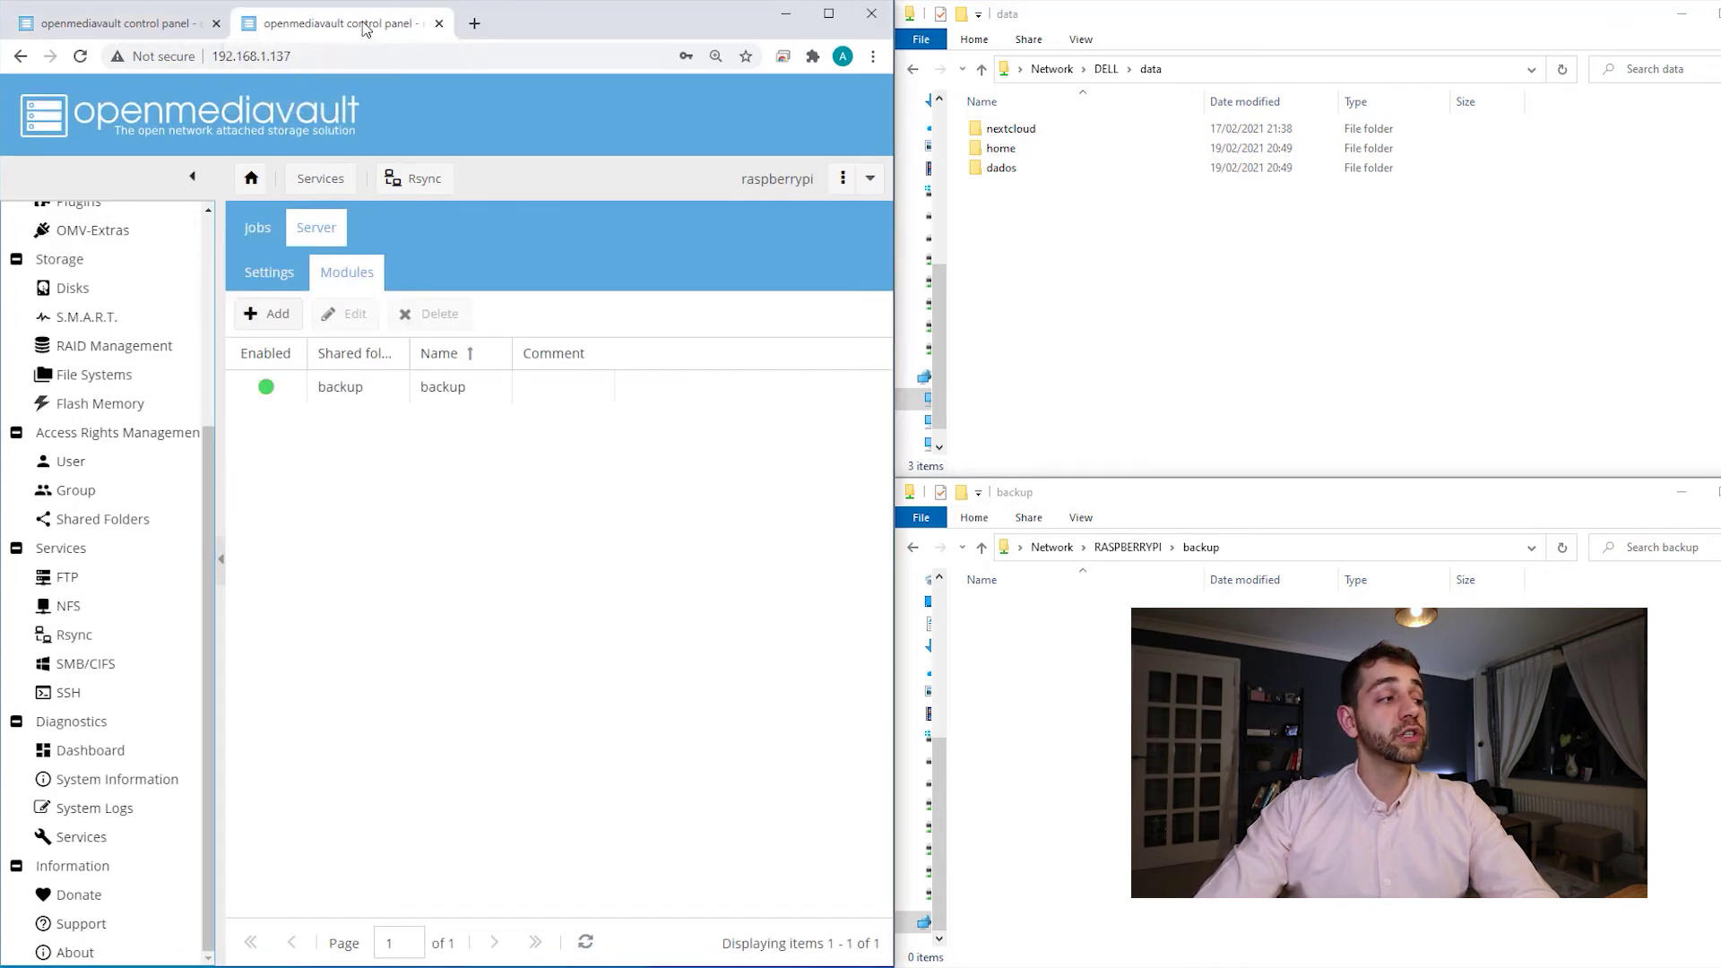
pyautogui.click(244, 238)
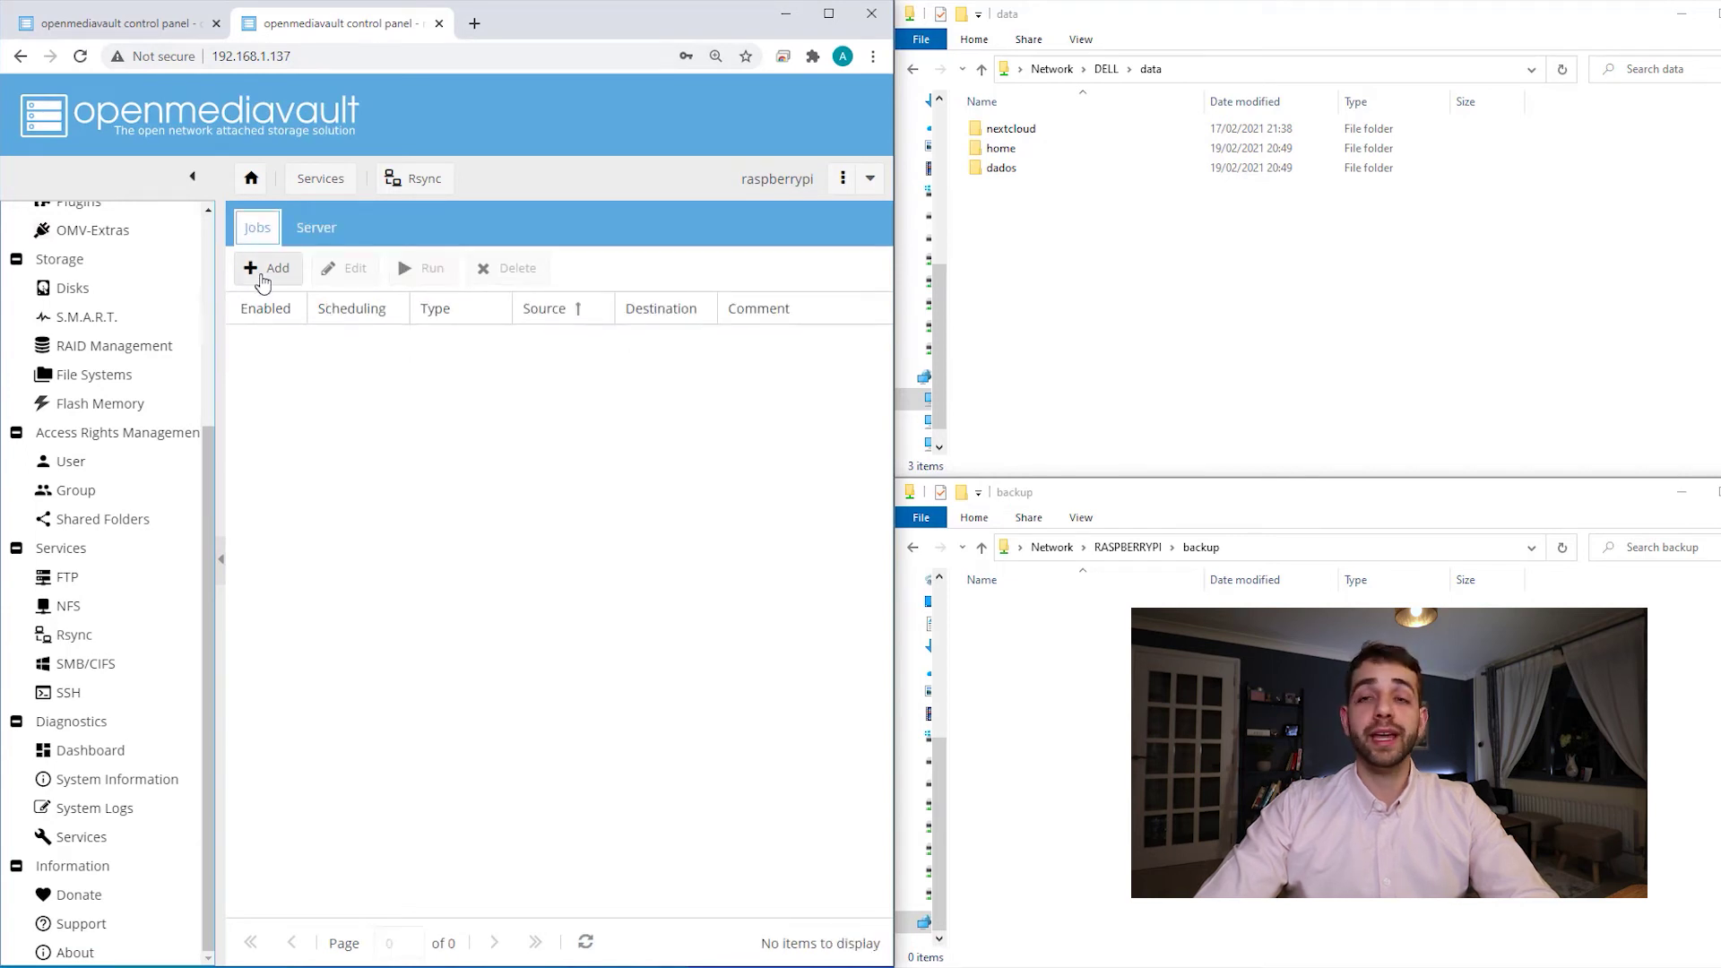
pyautogui.click(262, 273)
pyautogui.click(703, 425)
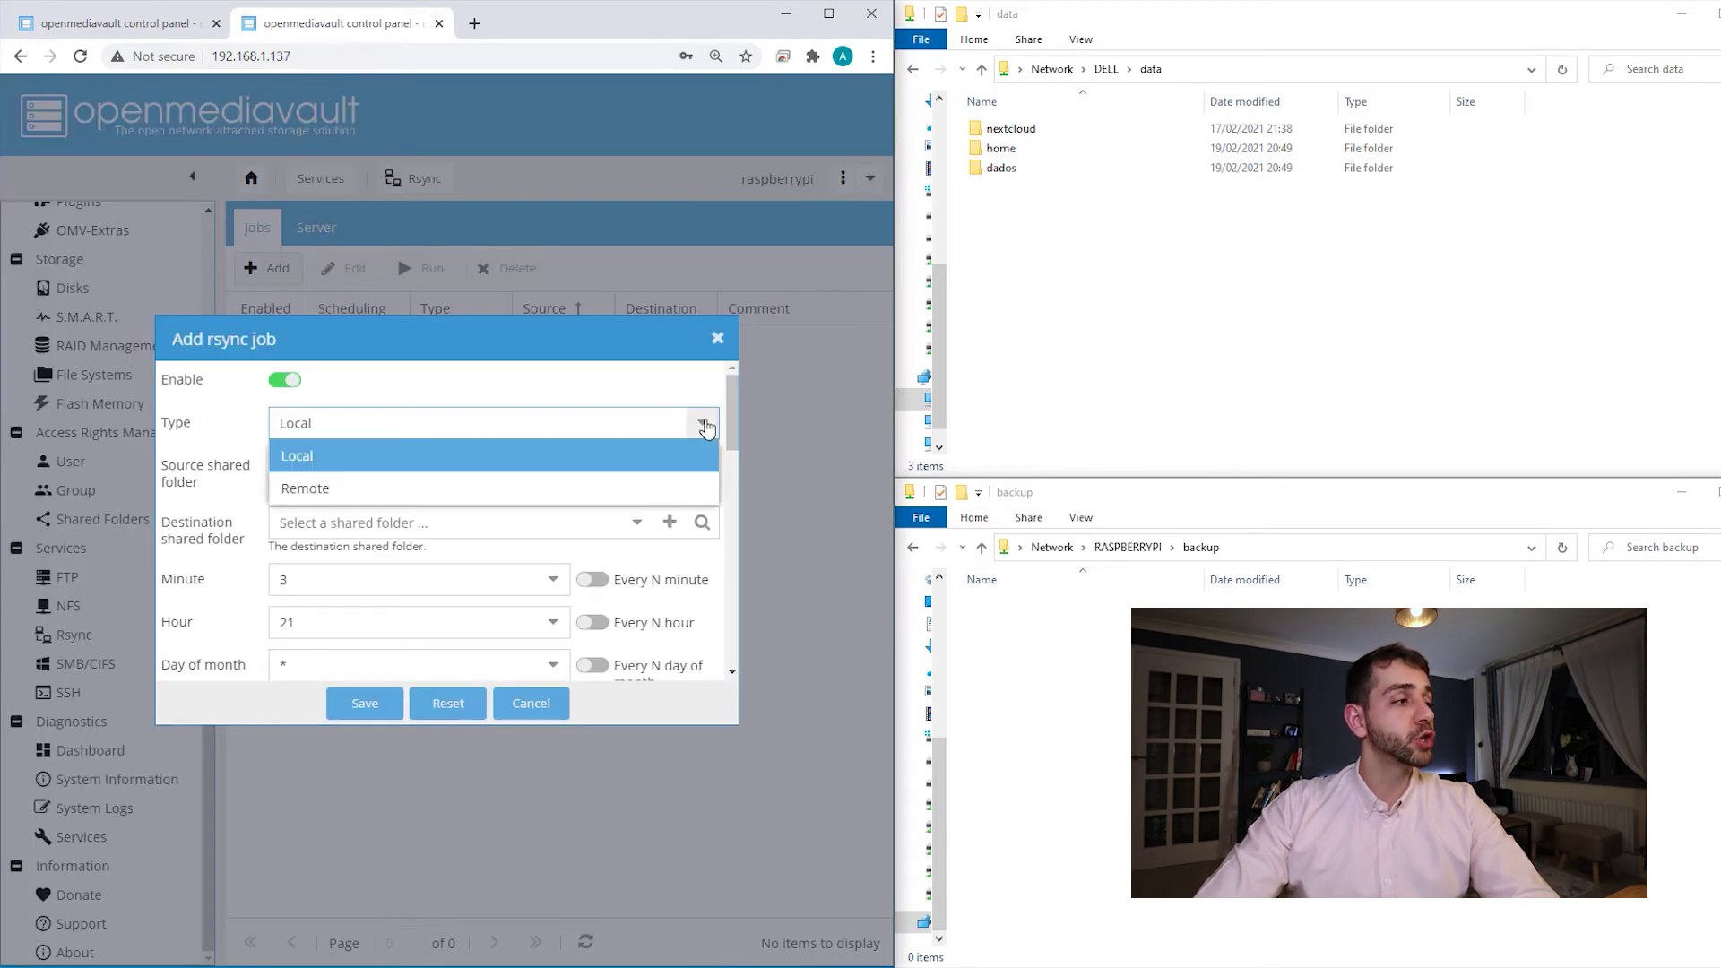
pyautogui.click(375, 488)
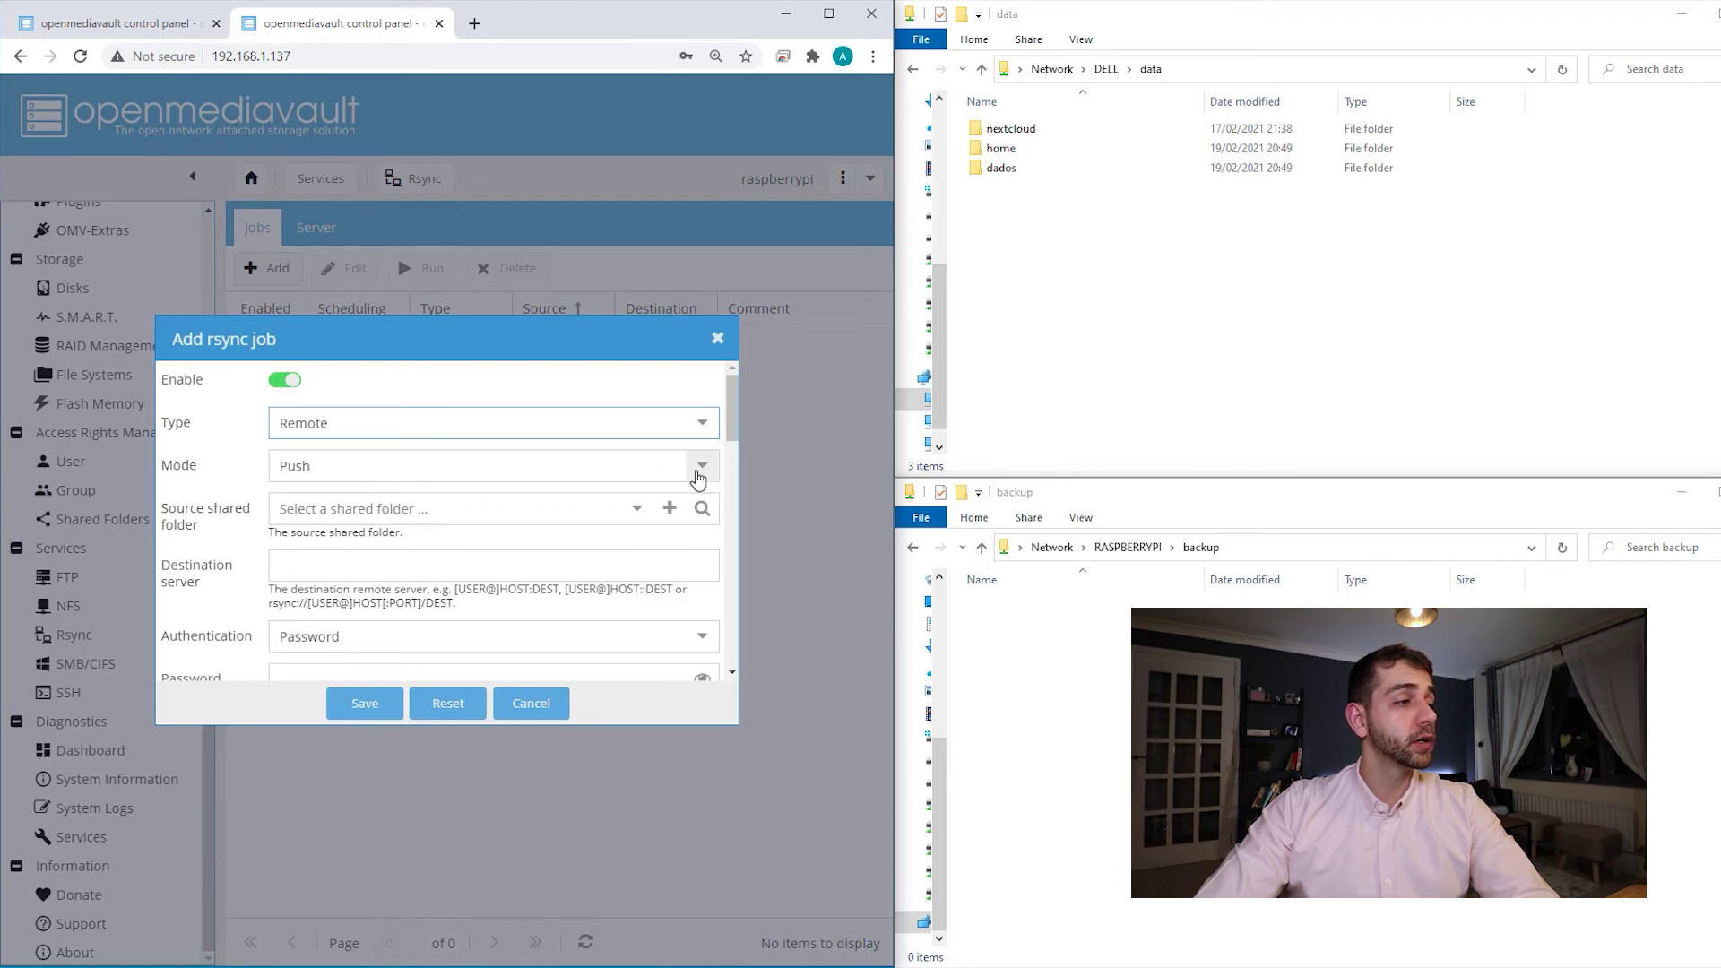
pyautogui.click(694, 484)
pyautogui.click(338, 538)
pyautogui.click(314, 504)
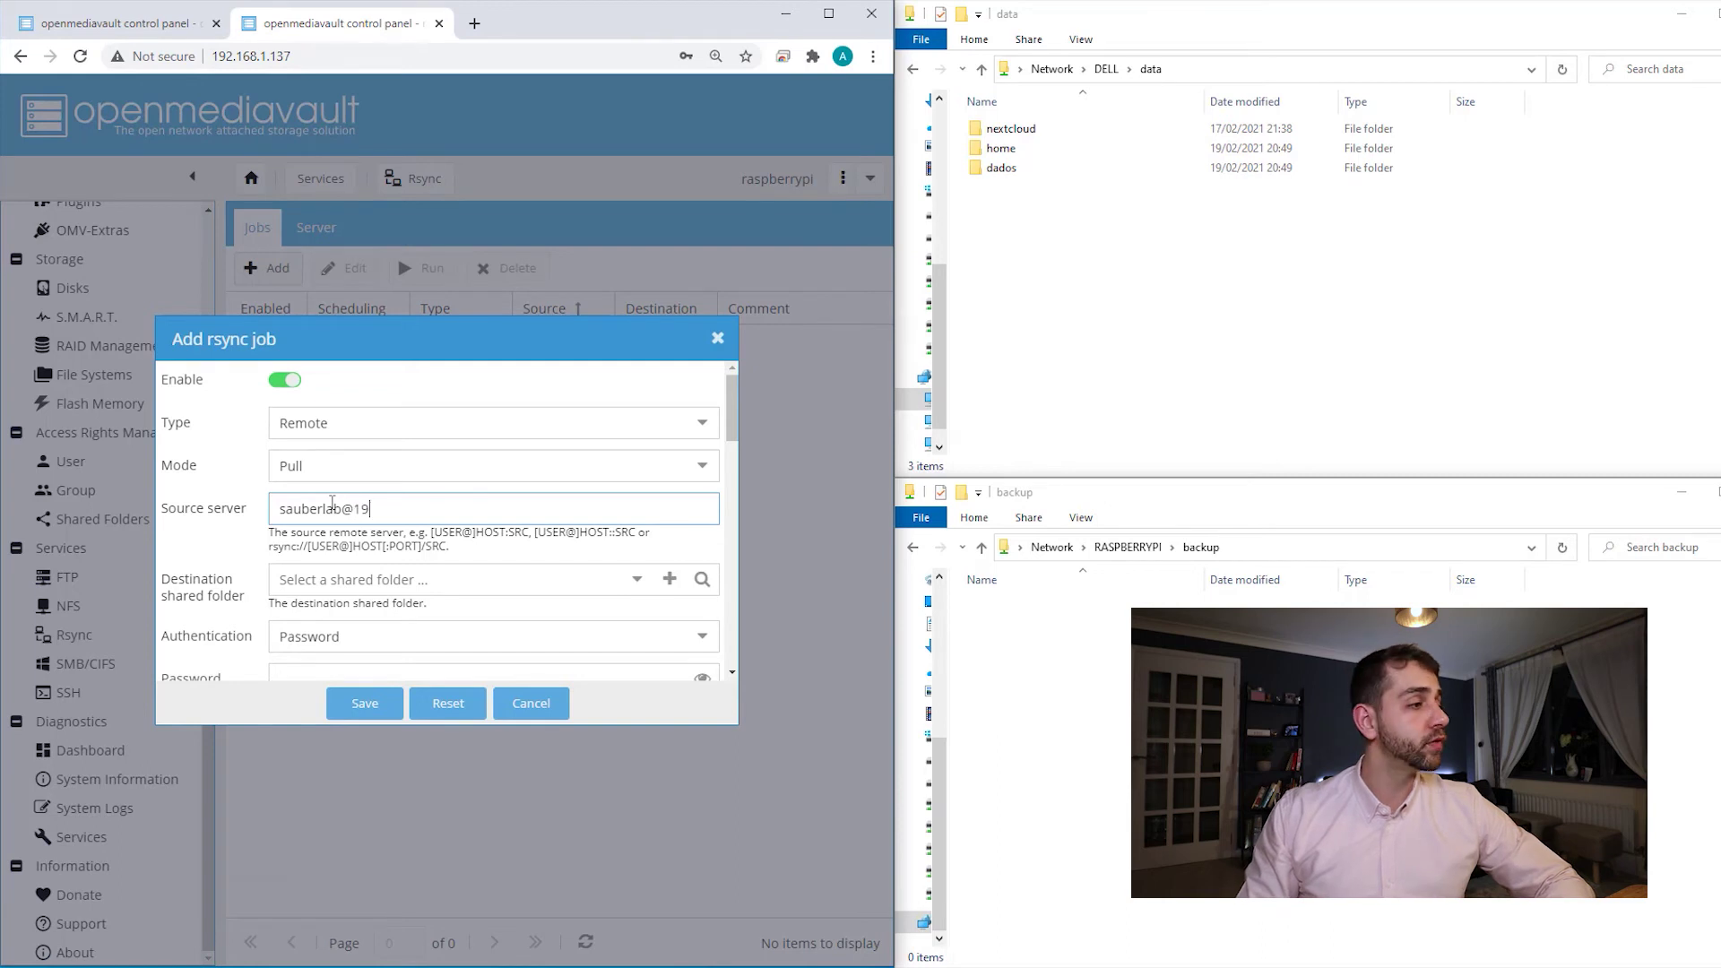
# - Set the source server to the data module on 192.168.1.251 and the destination folder to backup
pyautogui.write('168.1.251::data')
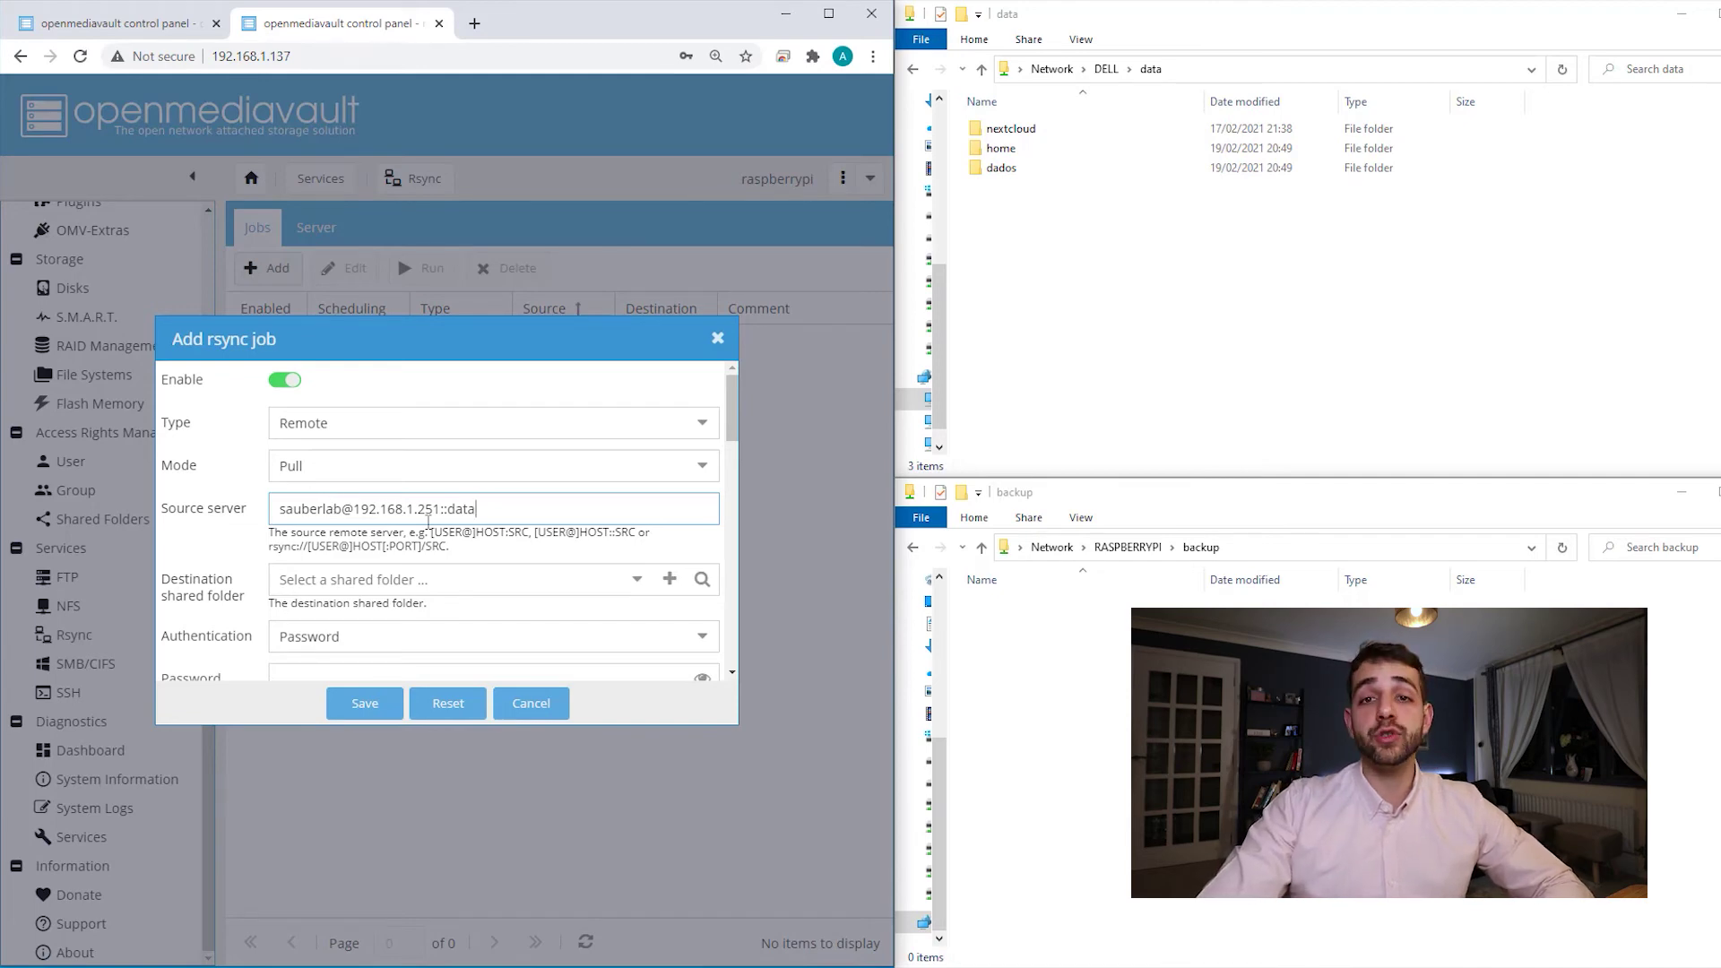
pyautogui.click(637, 580)
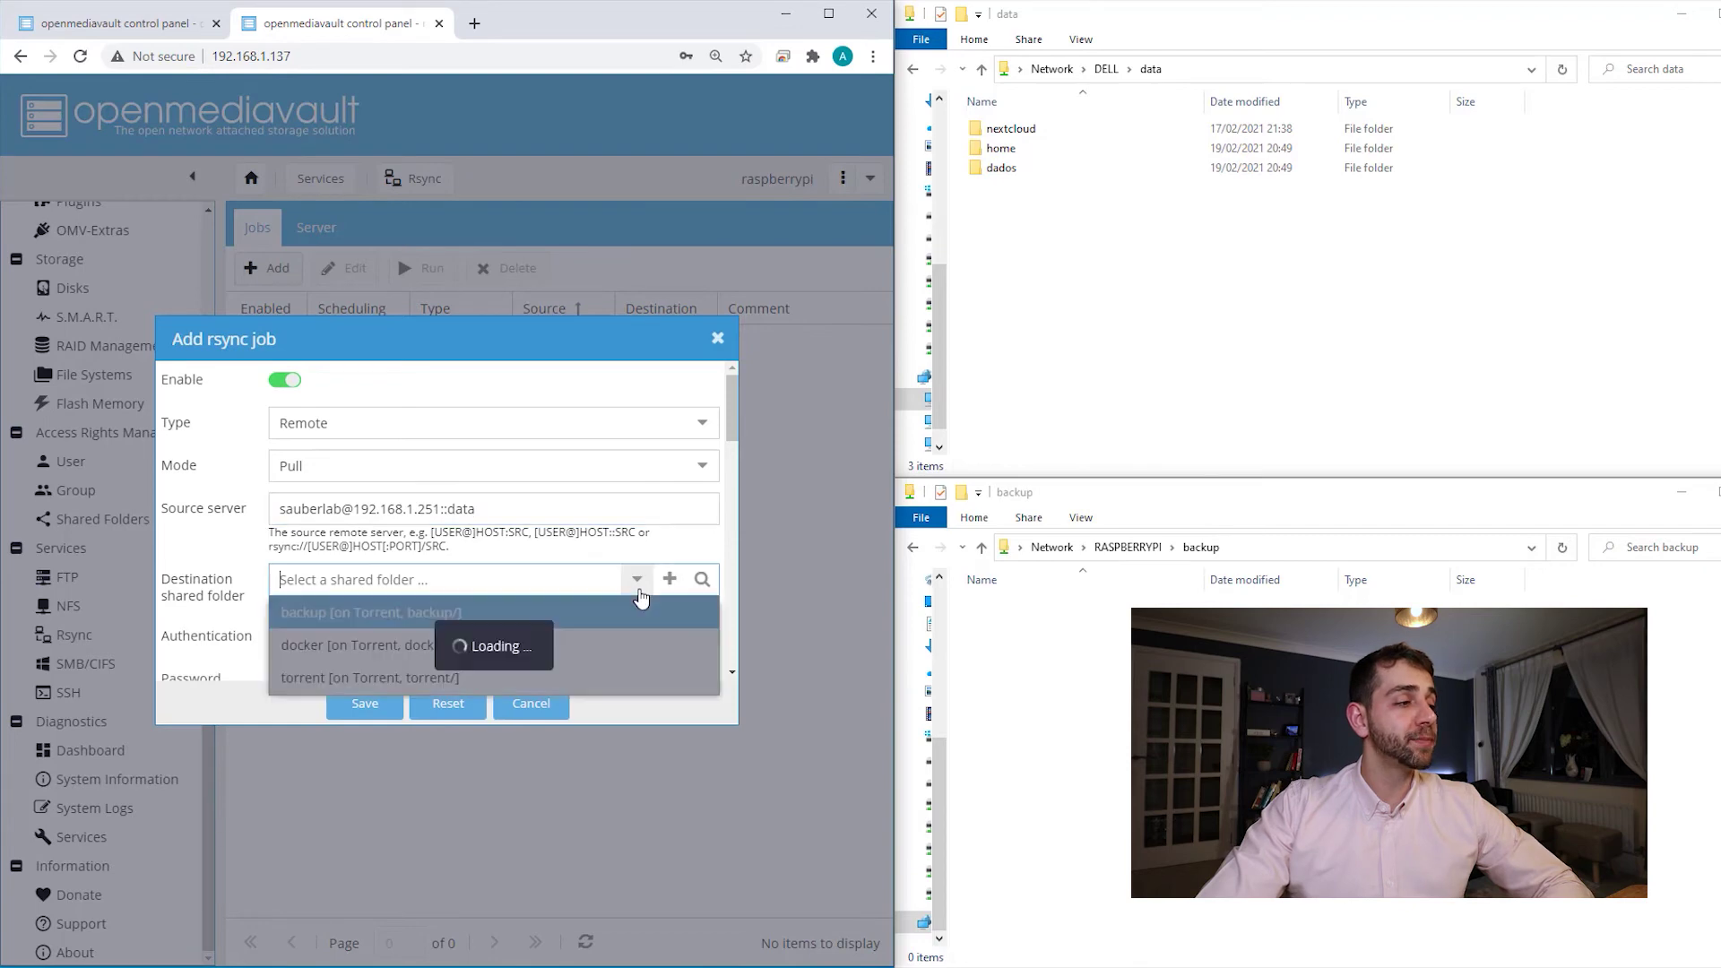
pyautogui.click(412, 609)
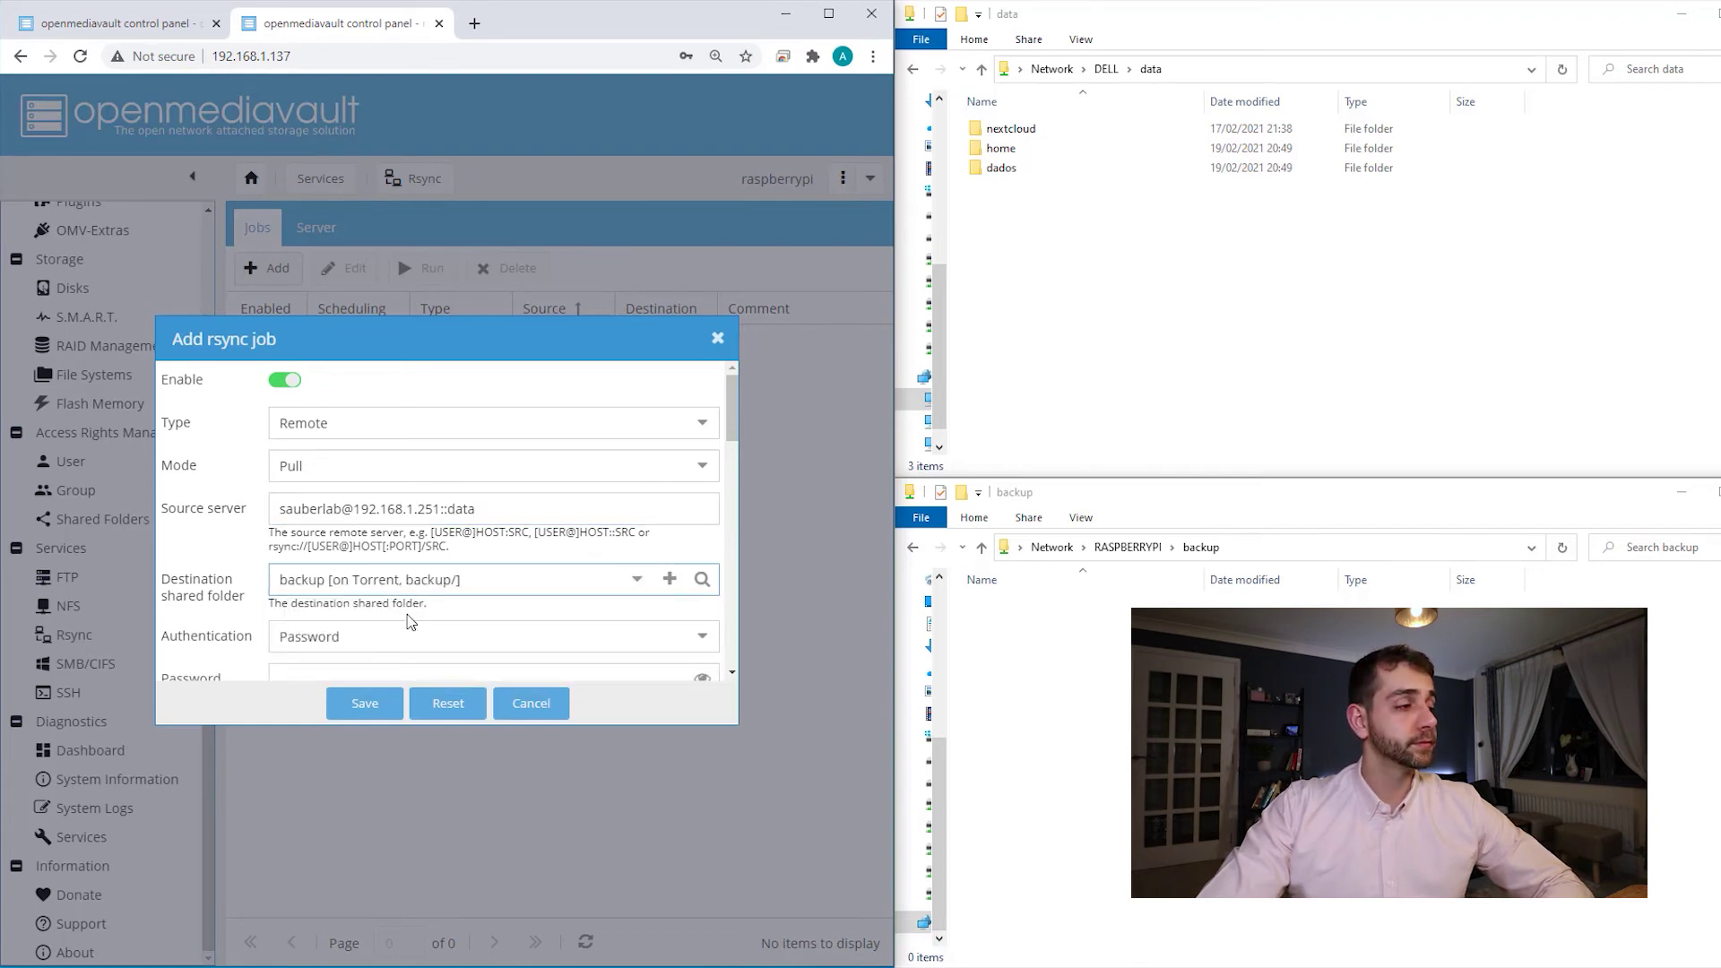
pyautogui.scroll(-3, 199, 574)
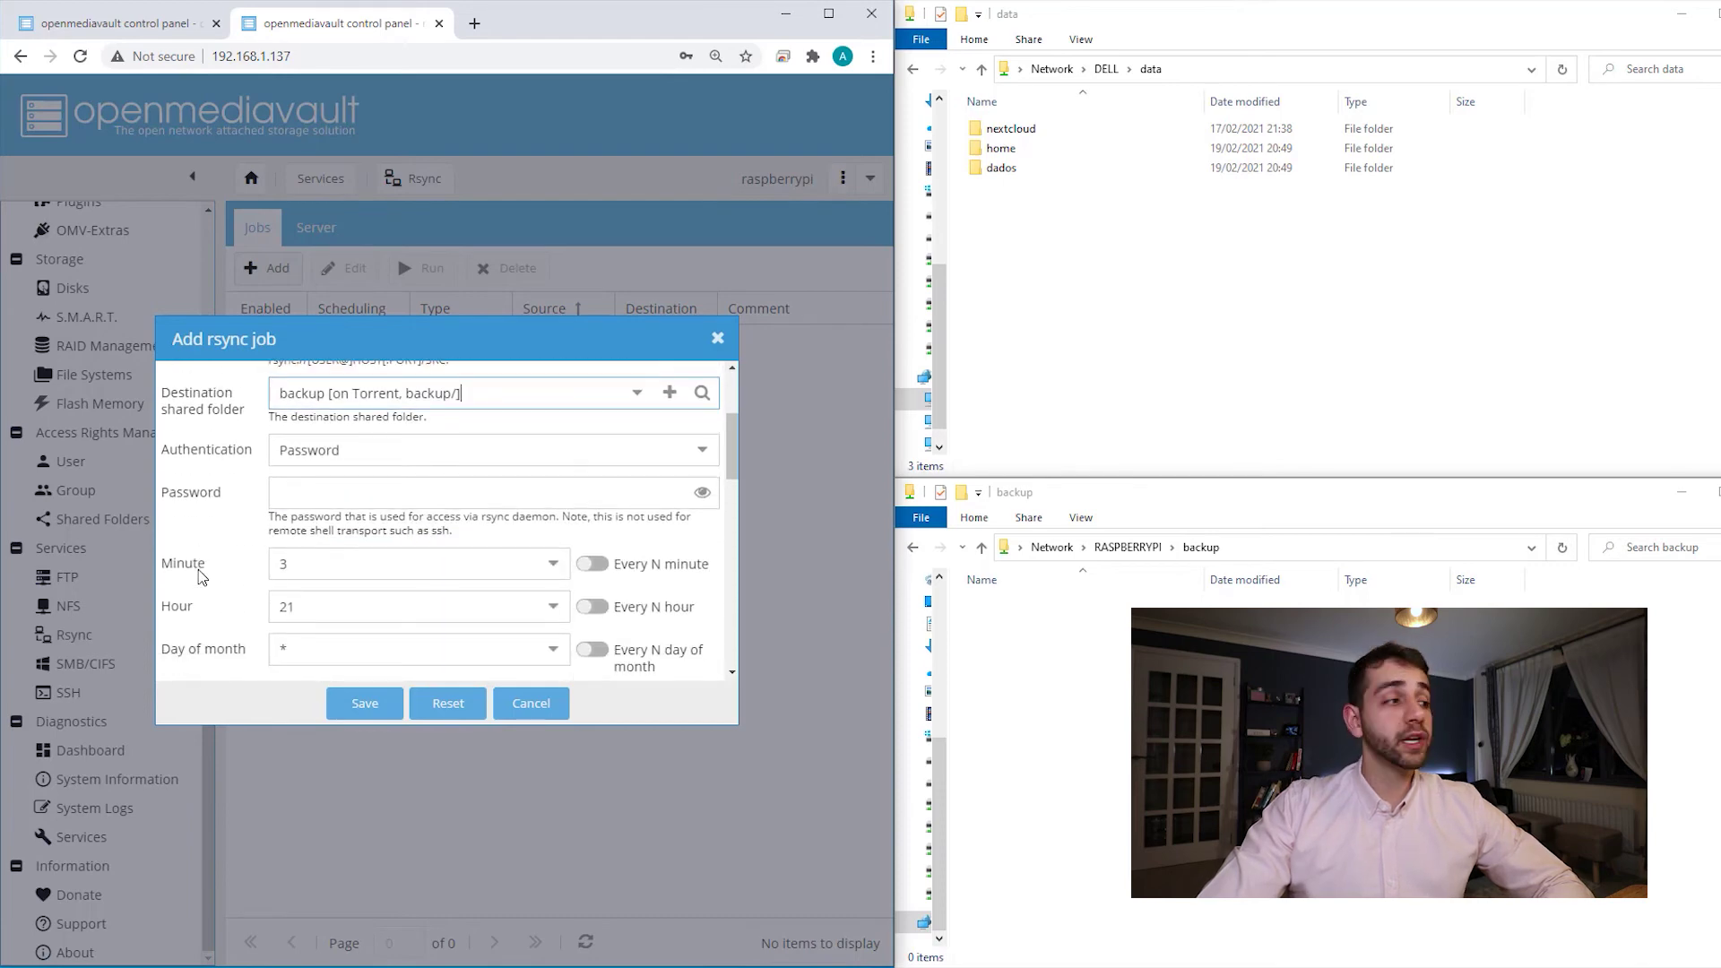
# - Enter the rsync password for the pull job
pyautogui.click(316, 493)
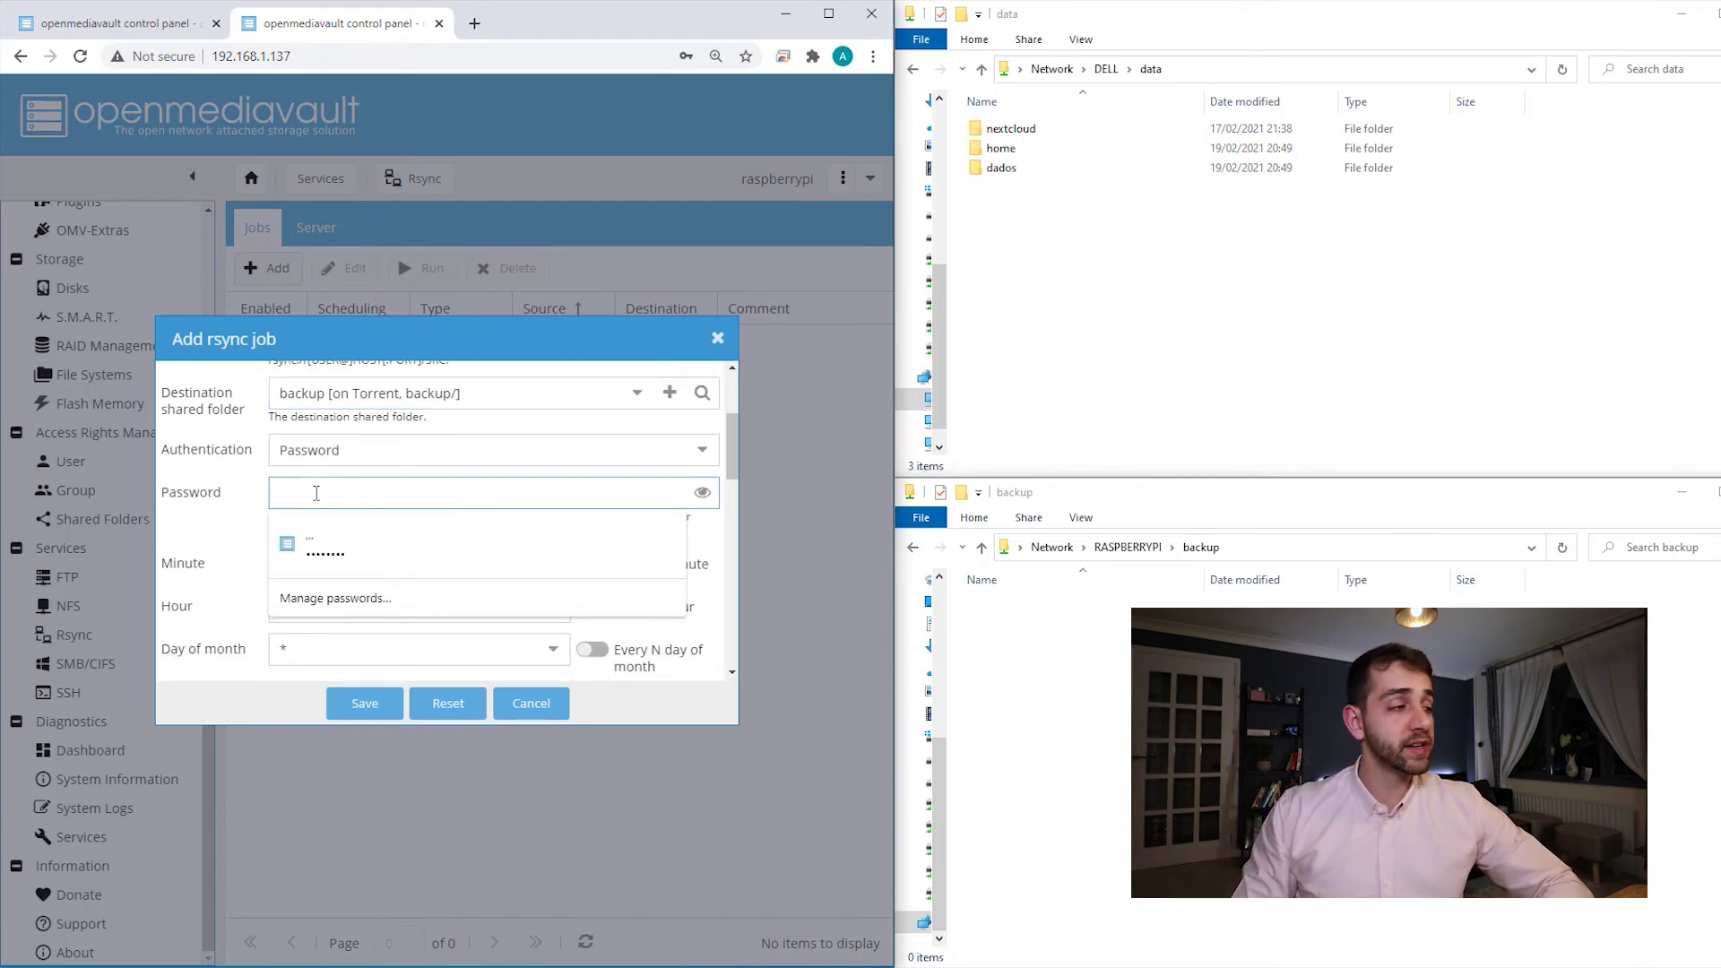
pyautogui.write('••')
pyautogui.scroll(-1, 316, 493)
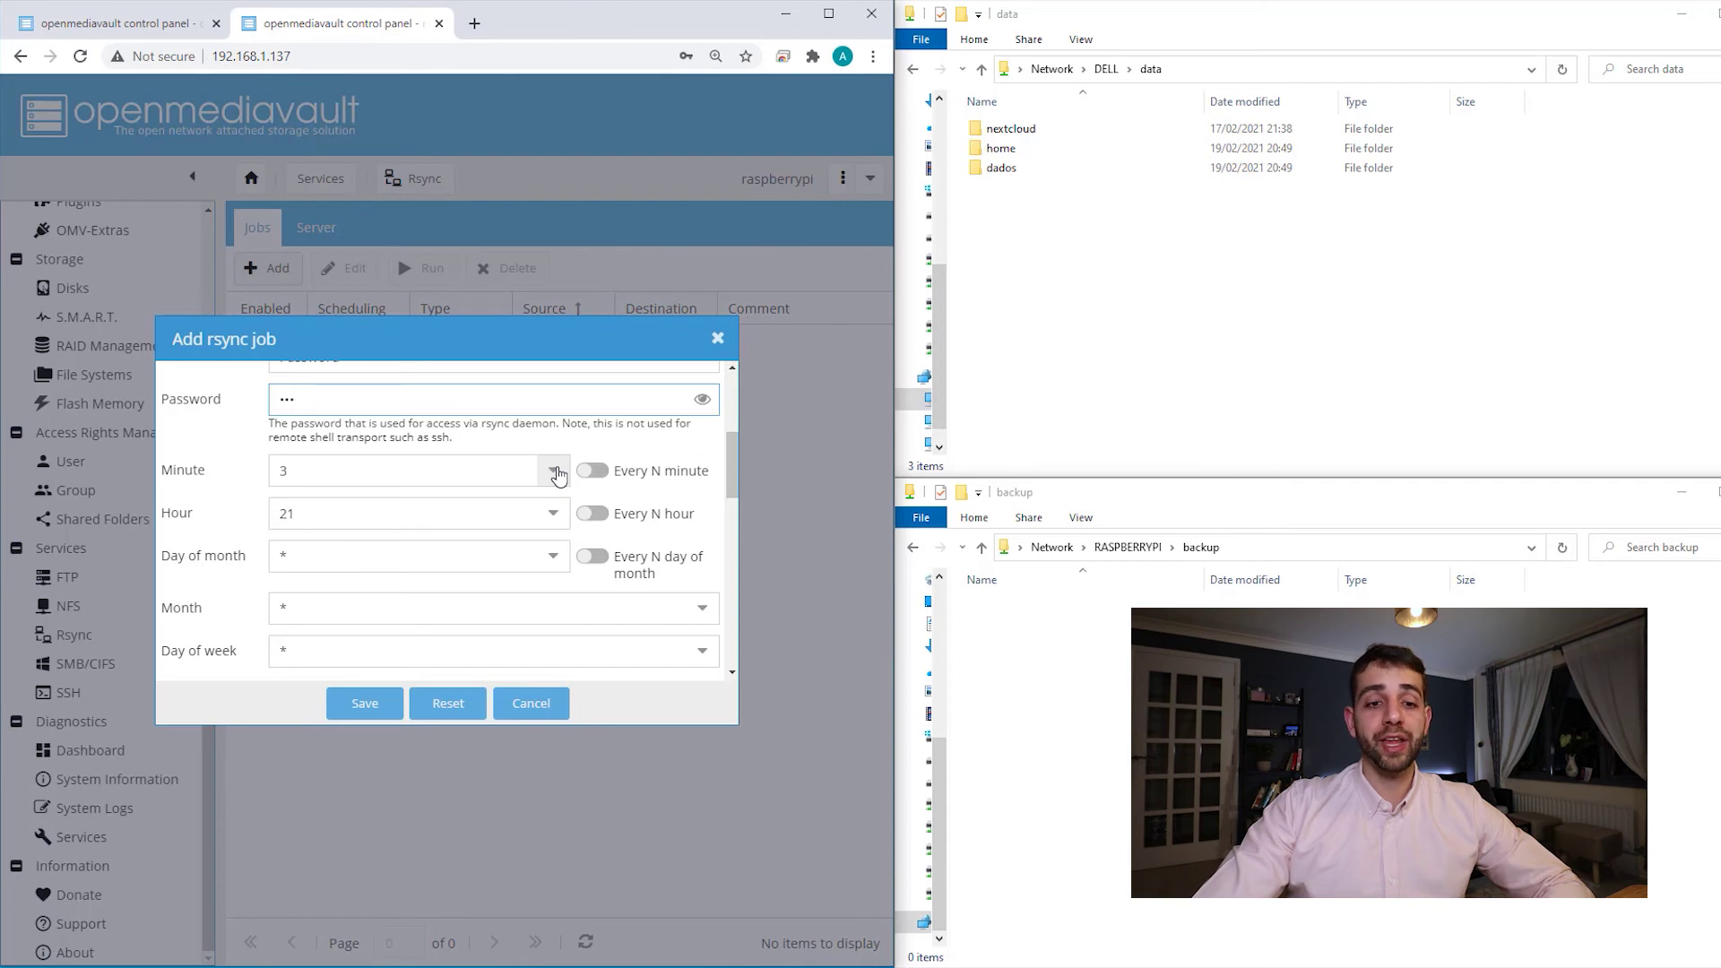
# - Schedule the job for minute 0, hour 0, on Mondays only
pyautogui.click(557, 474)
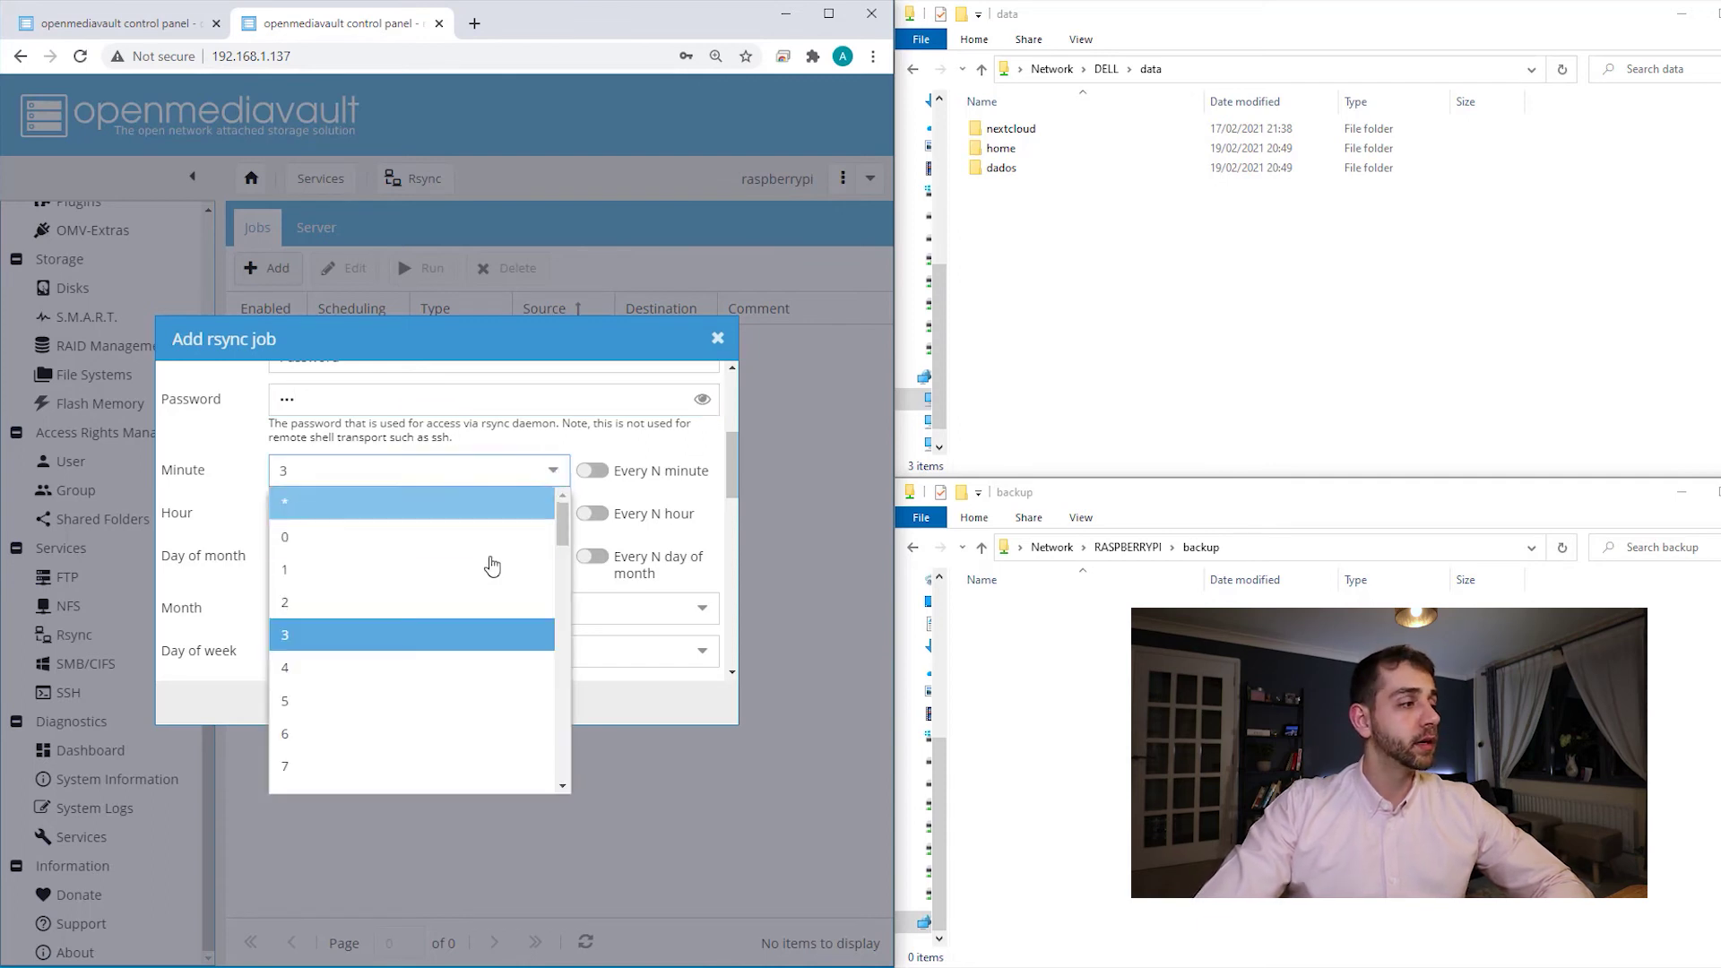
pyautogui.click(430, 503)
pyautogui.click(551, 518)
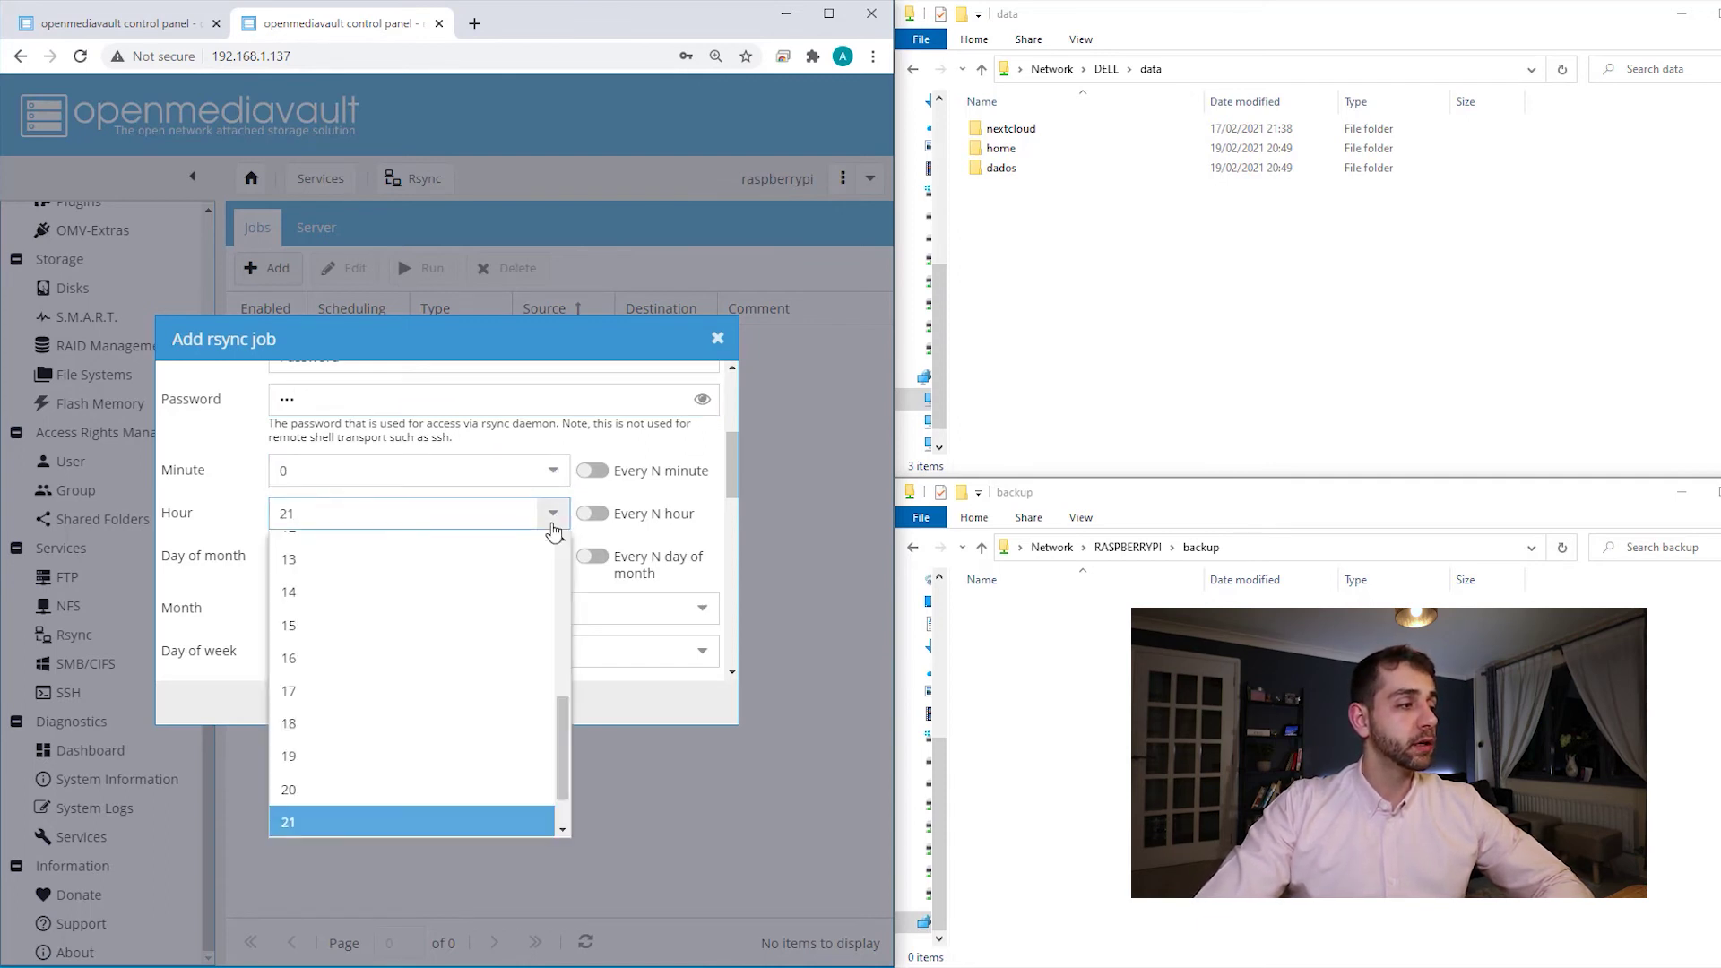
pyautogui.scroll(5, 334, 615)
pyautogui.click(316, 580)
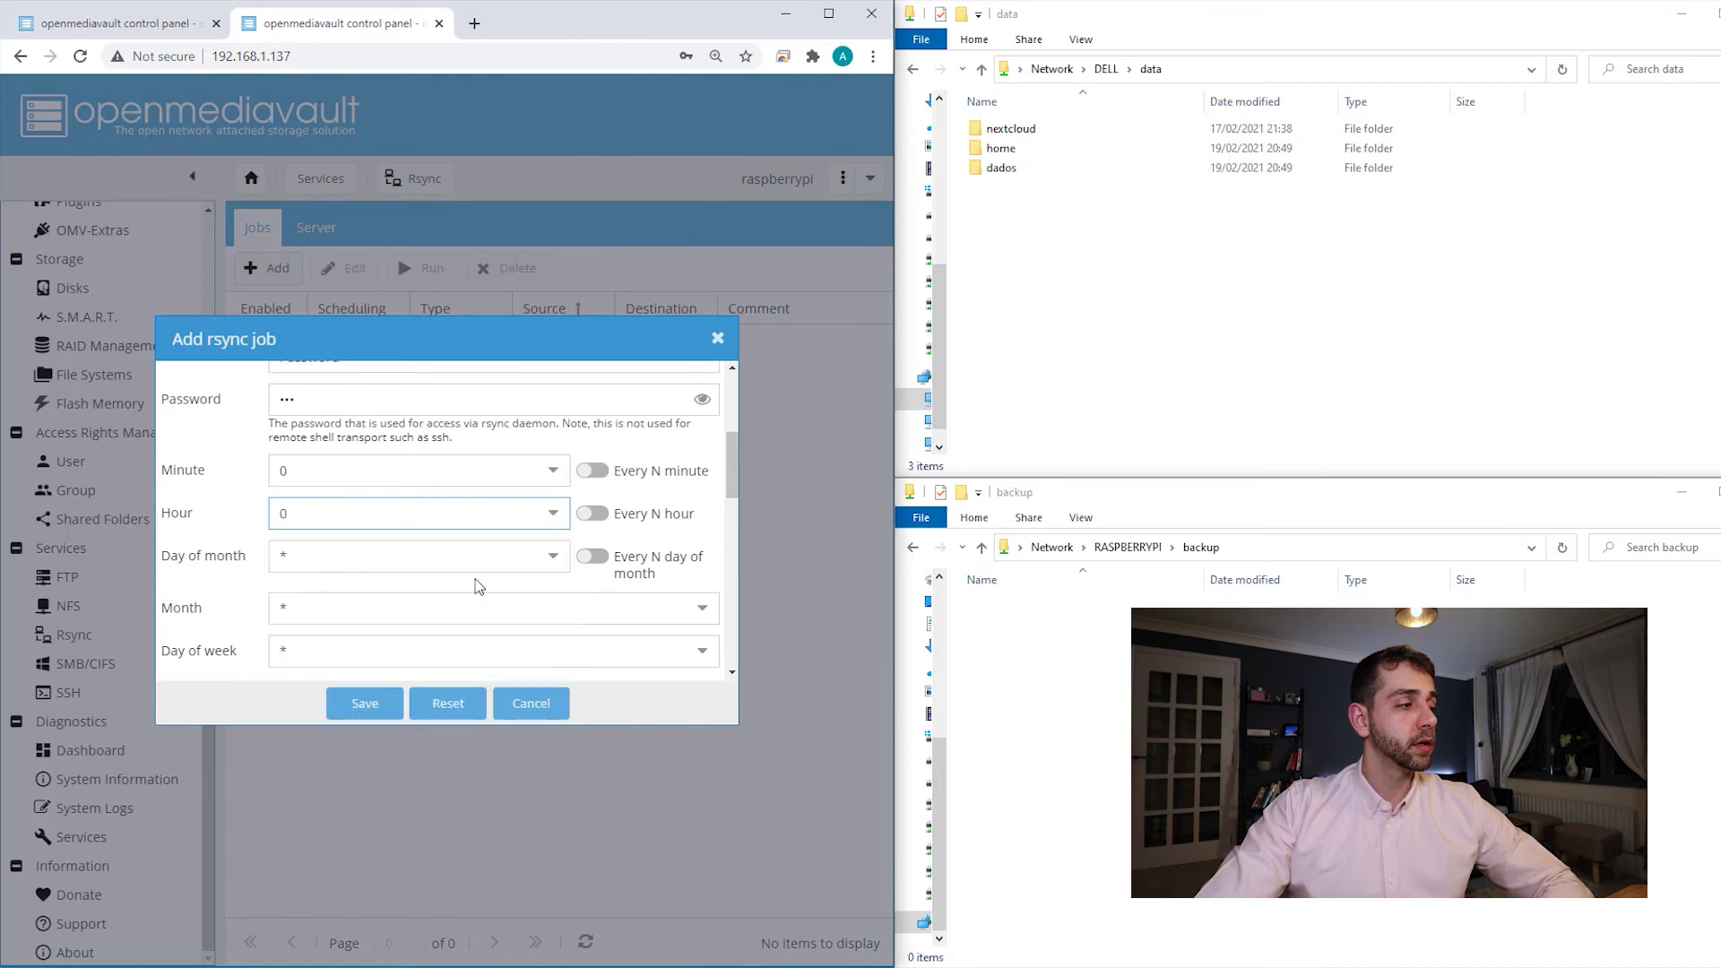
pyautogui.scroll(-3, 476, 537)
pyautogui.click(403, 463)
pyautogui.click(342, 536)
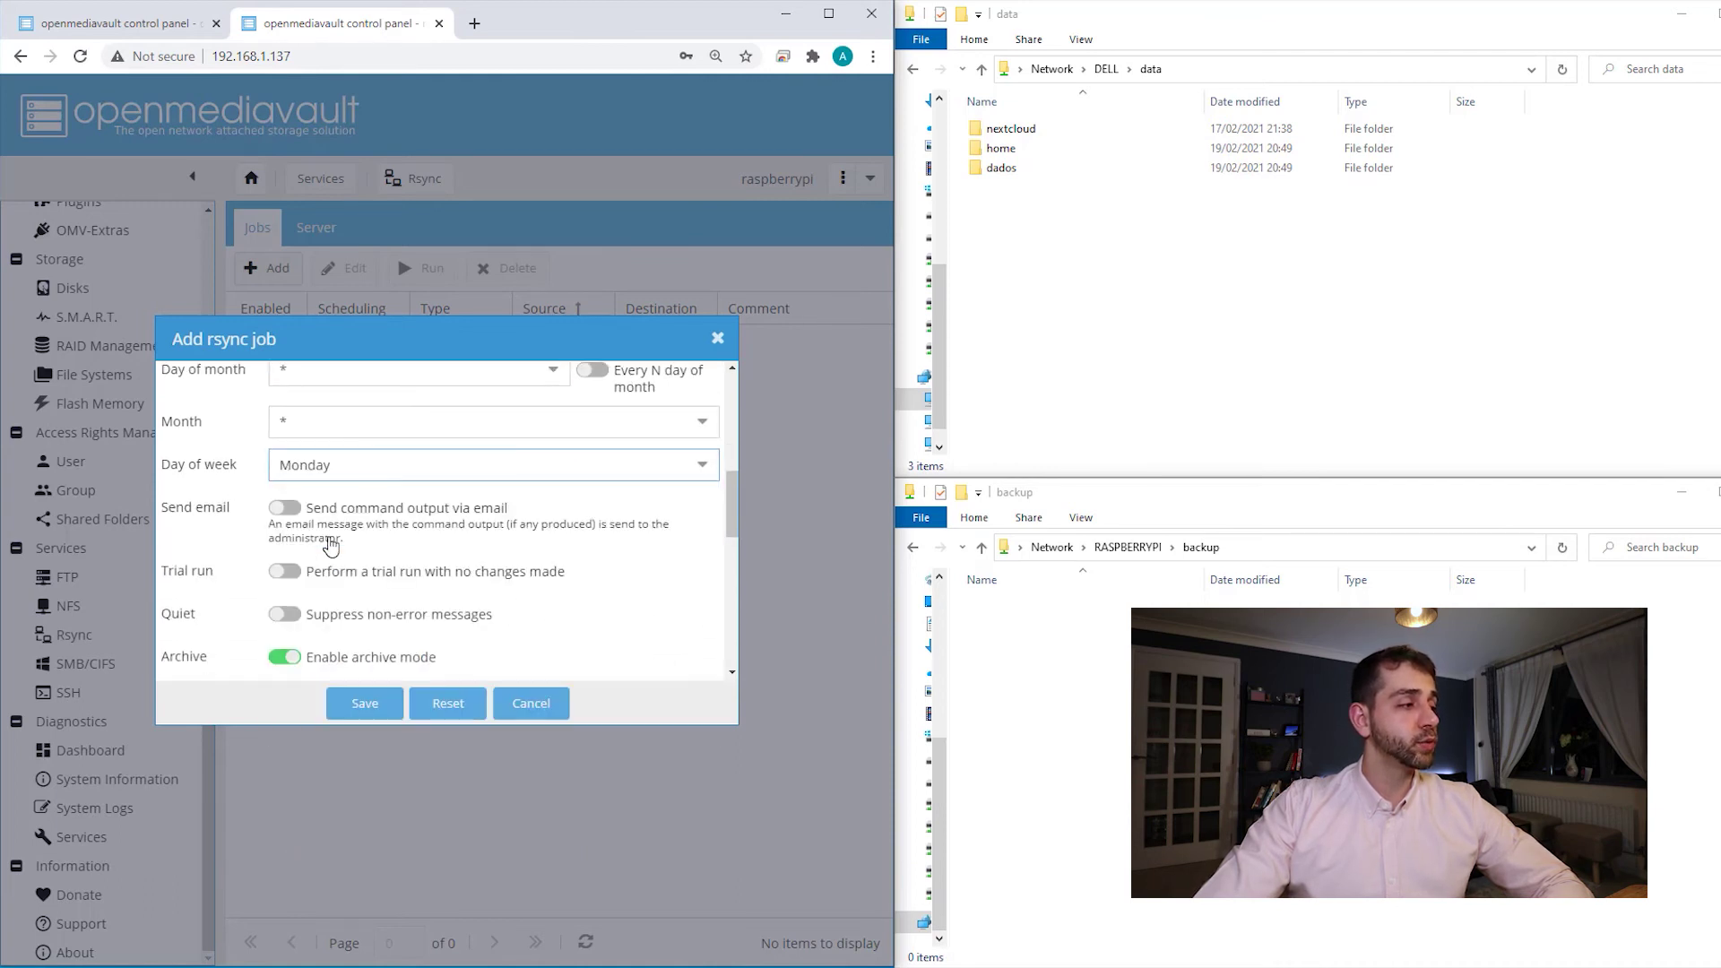
pyautogui.scroll(-5, 224, 556)
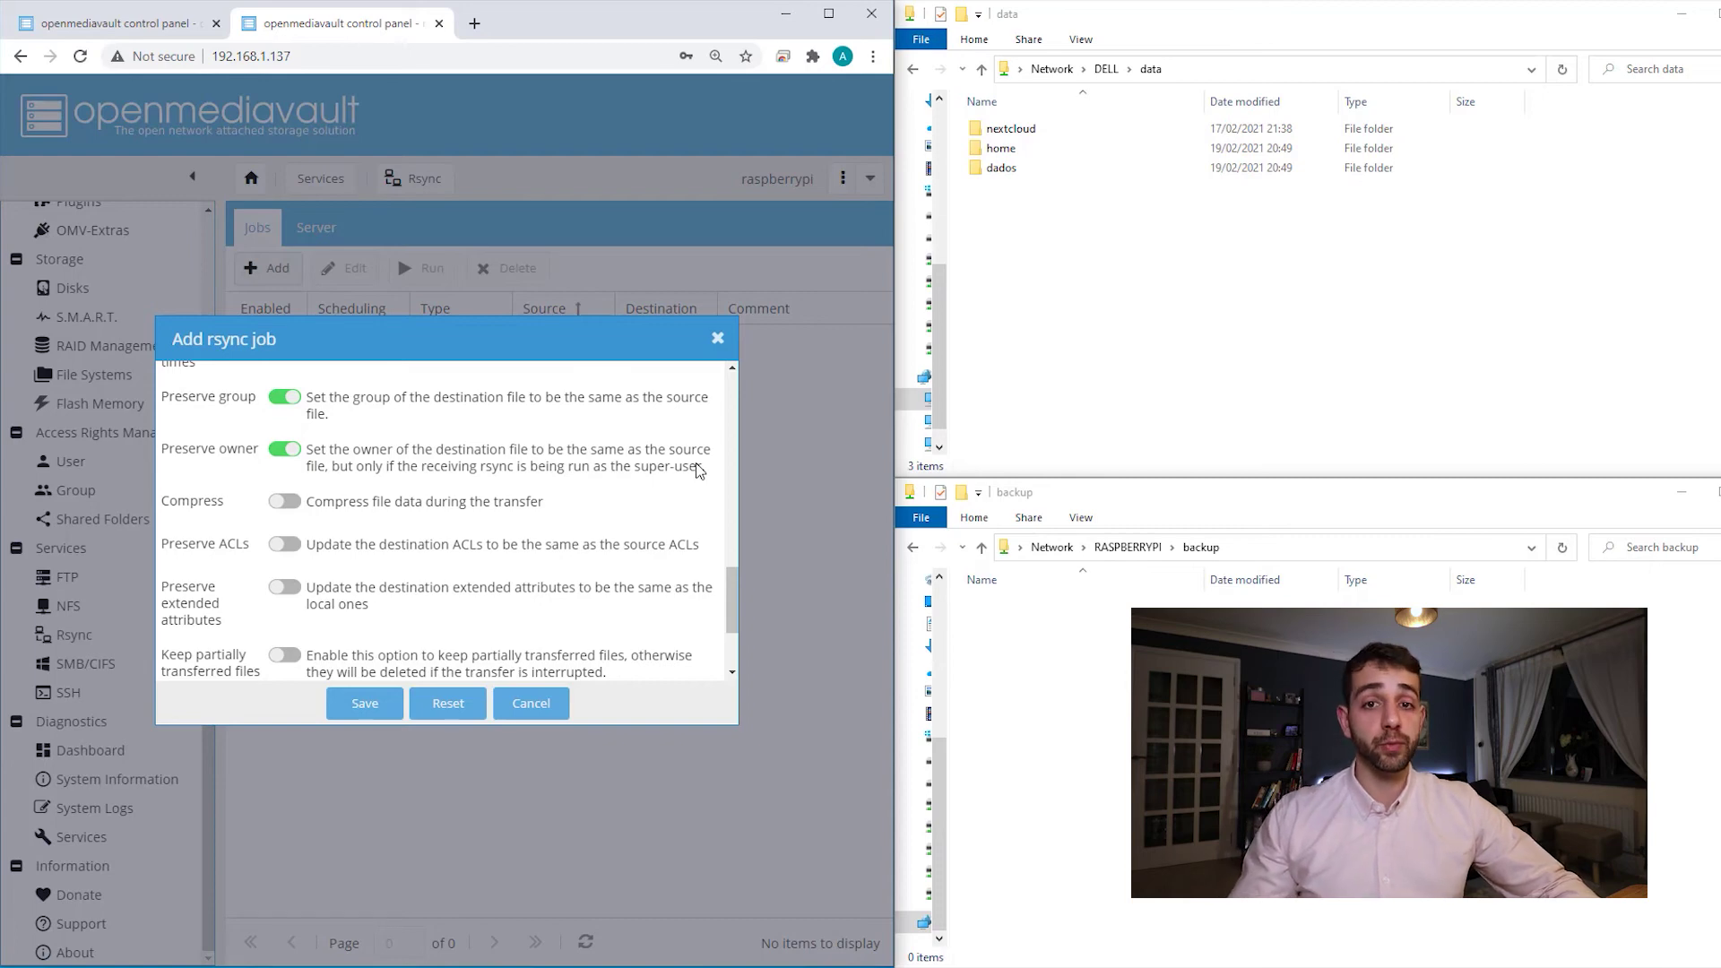
# - Save the pull job and apply the configuration changes, then return to the Dell server's tab
pyautogui.click(363, 703)
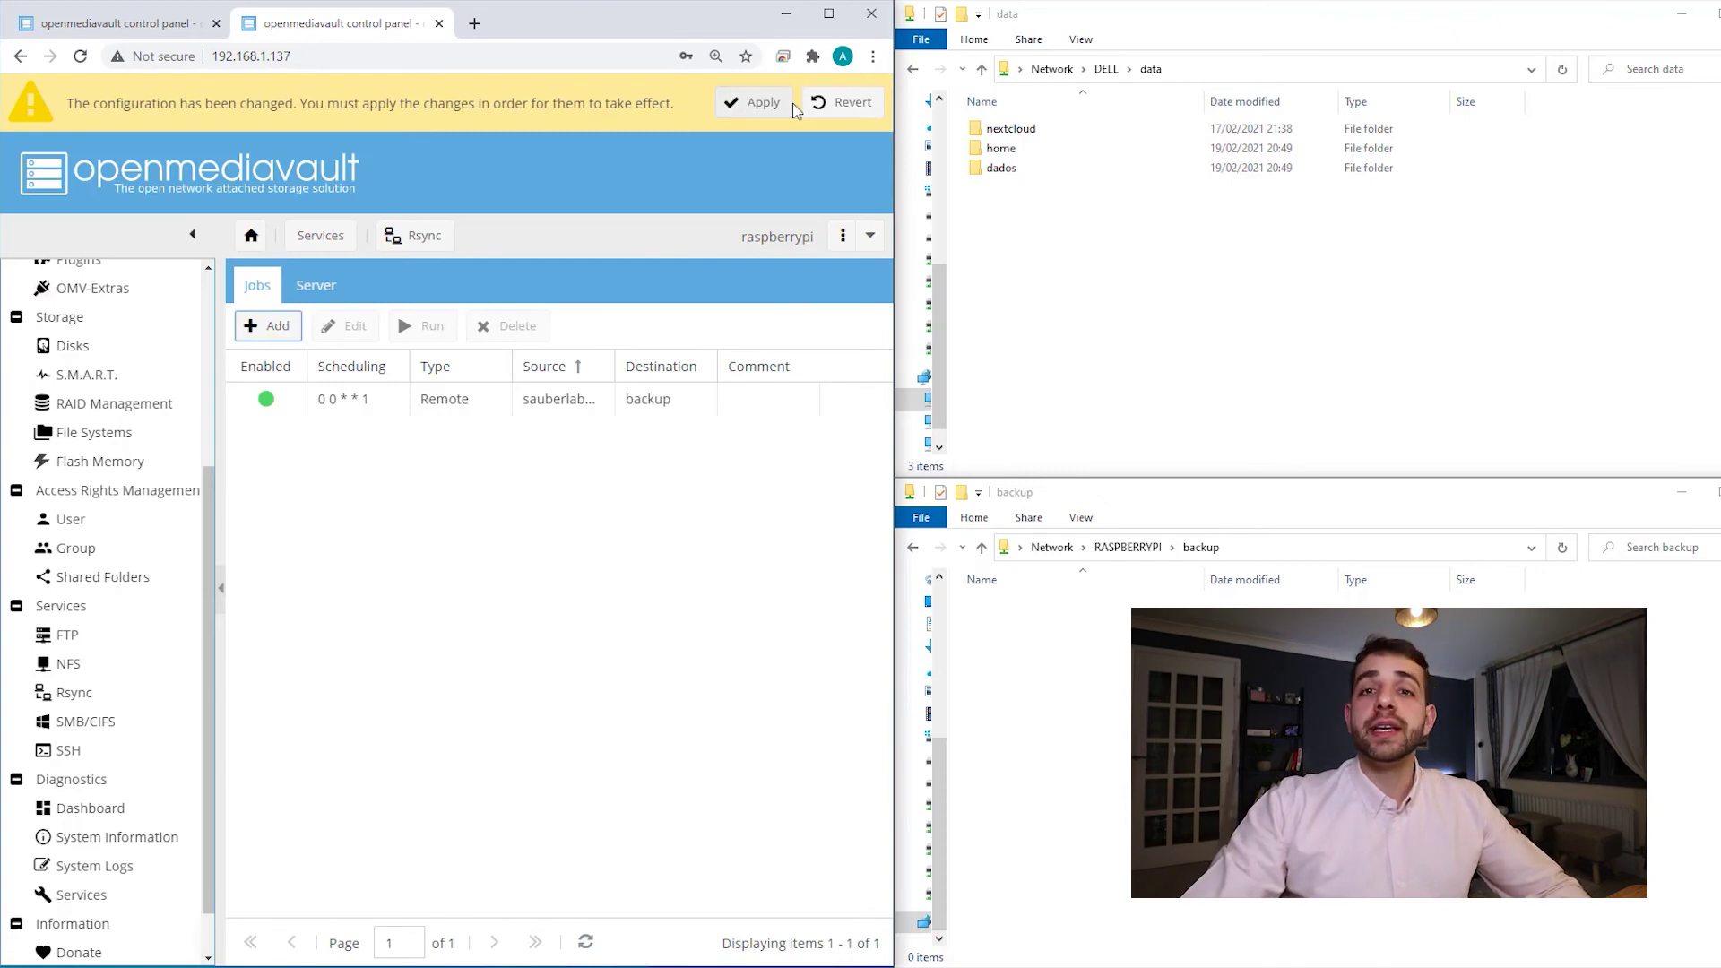
pyautogui.click(758, 119)
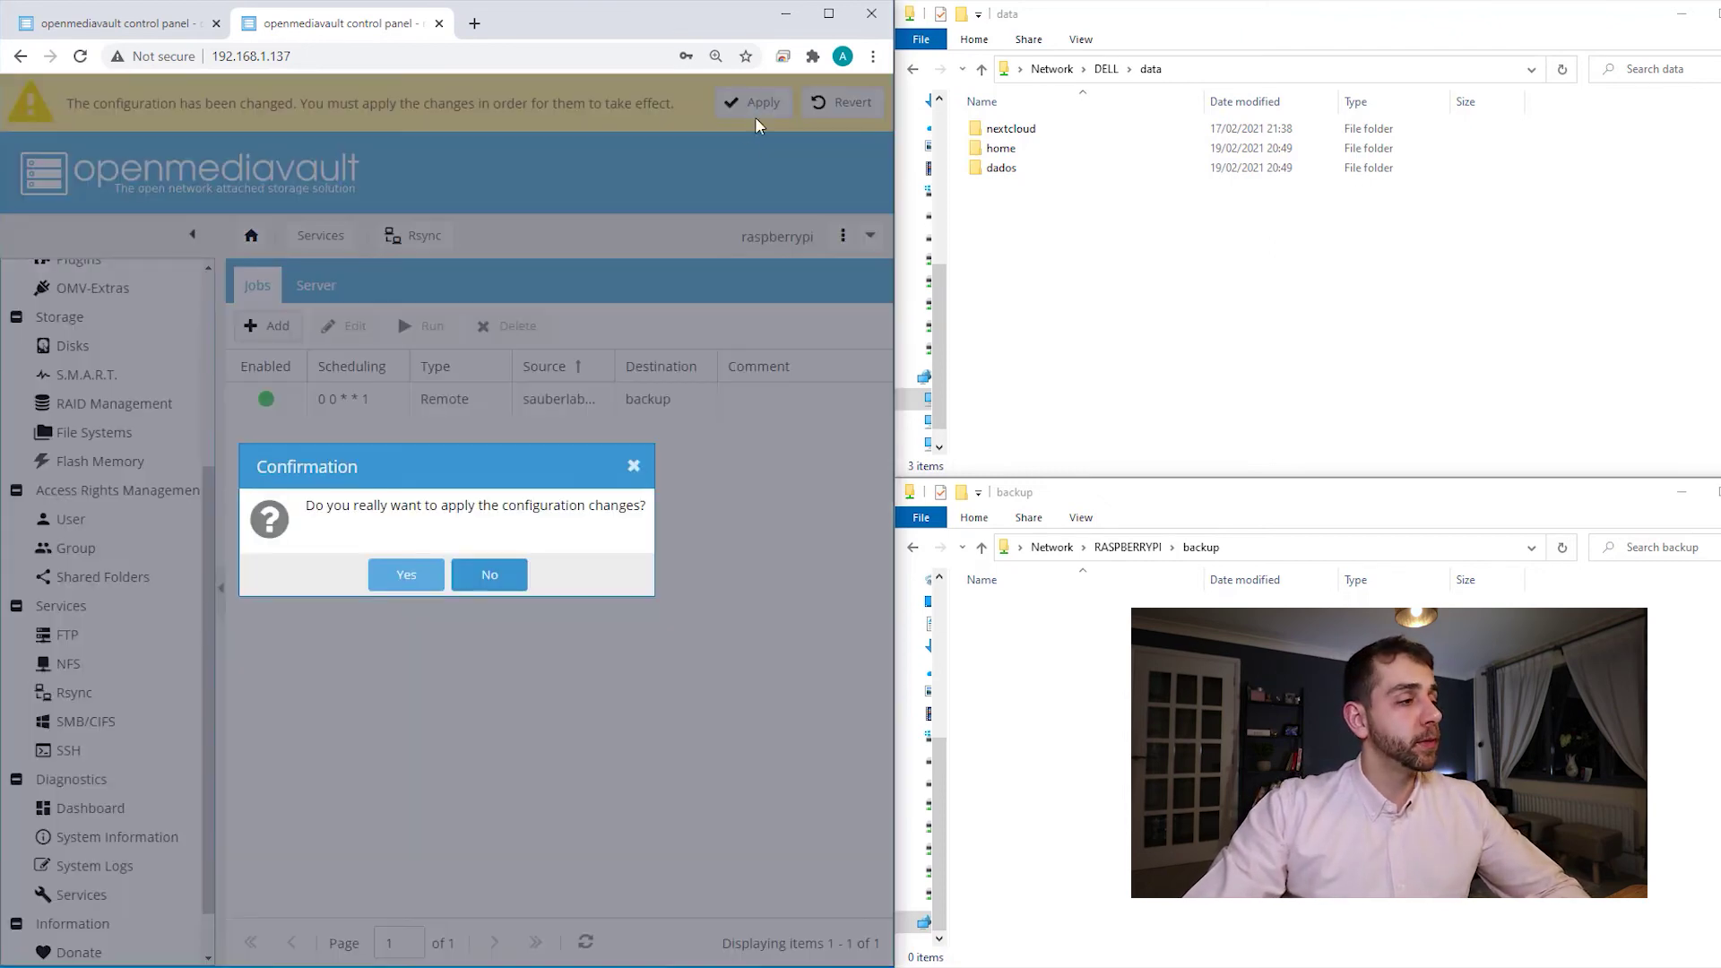
pyautogui.click(405, 573)
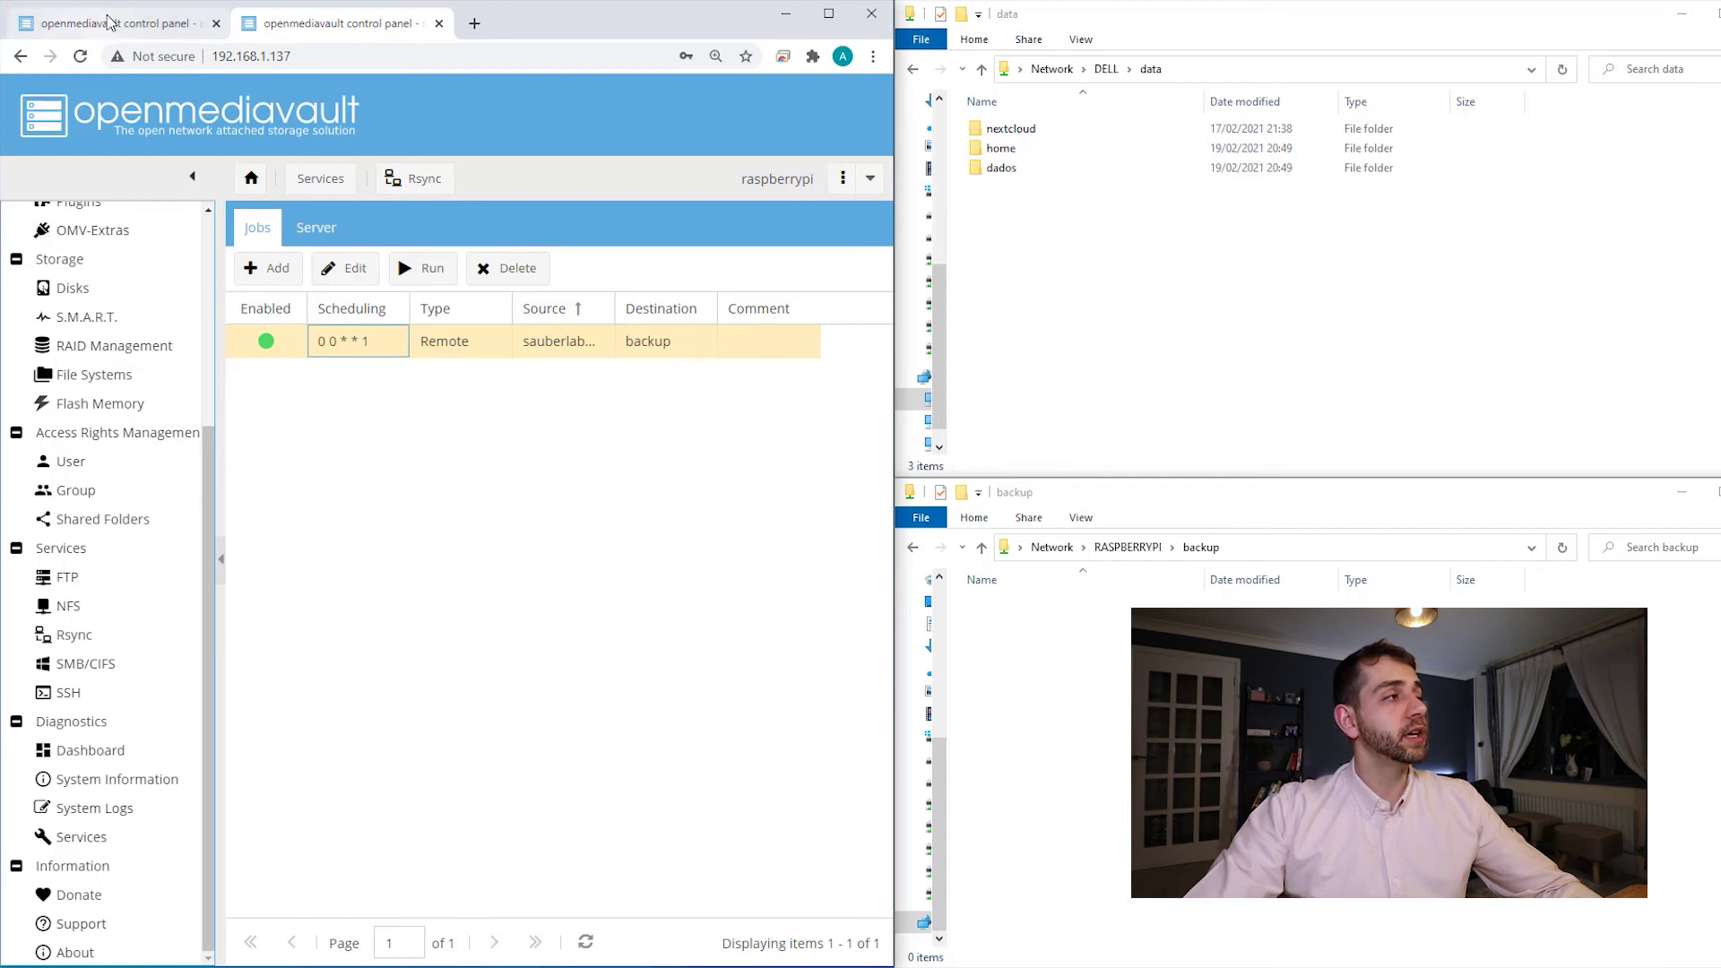
pyautogui.click(108, 27)
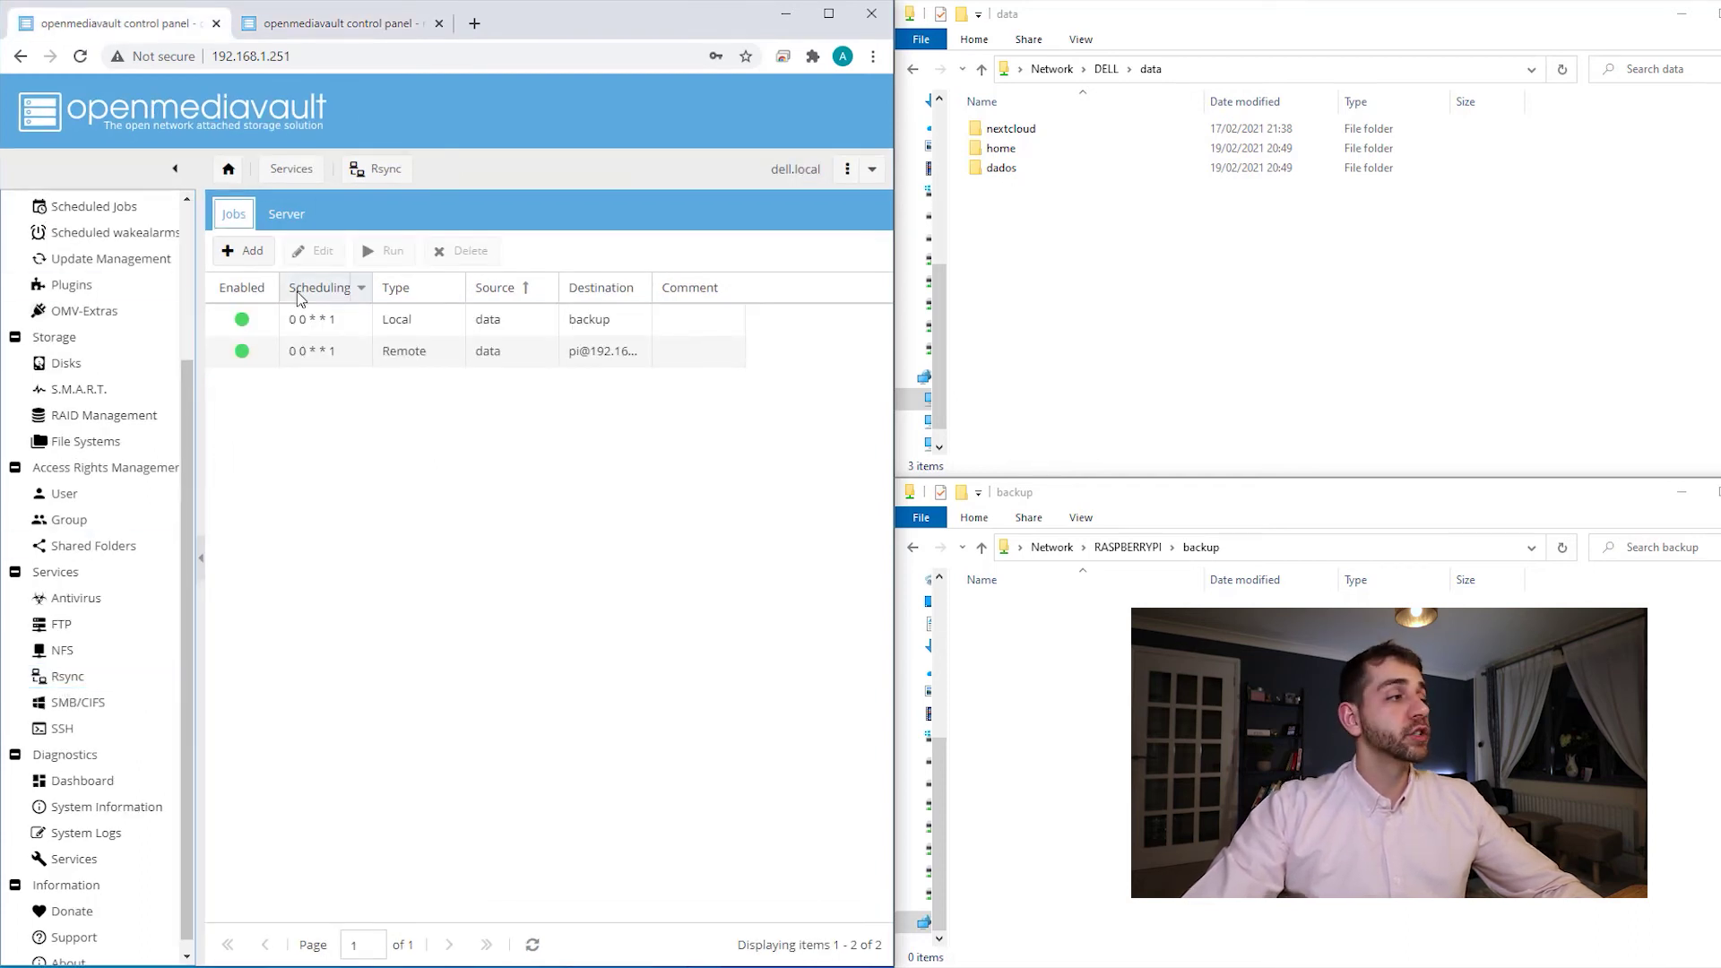
# - Enable the Dell's rsync server and save its settings
pyautogui.click(286, 208)
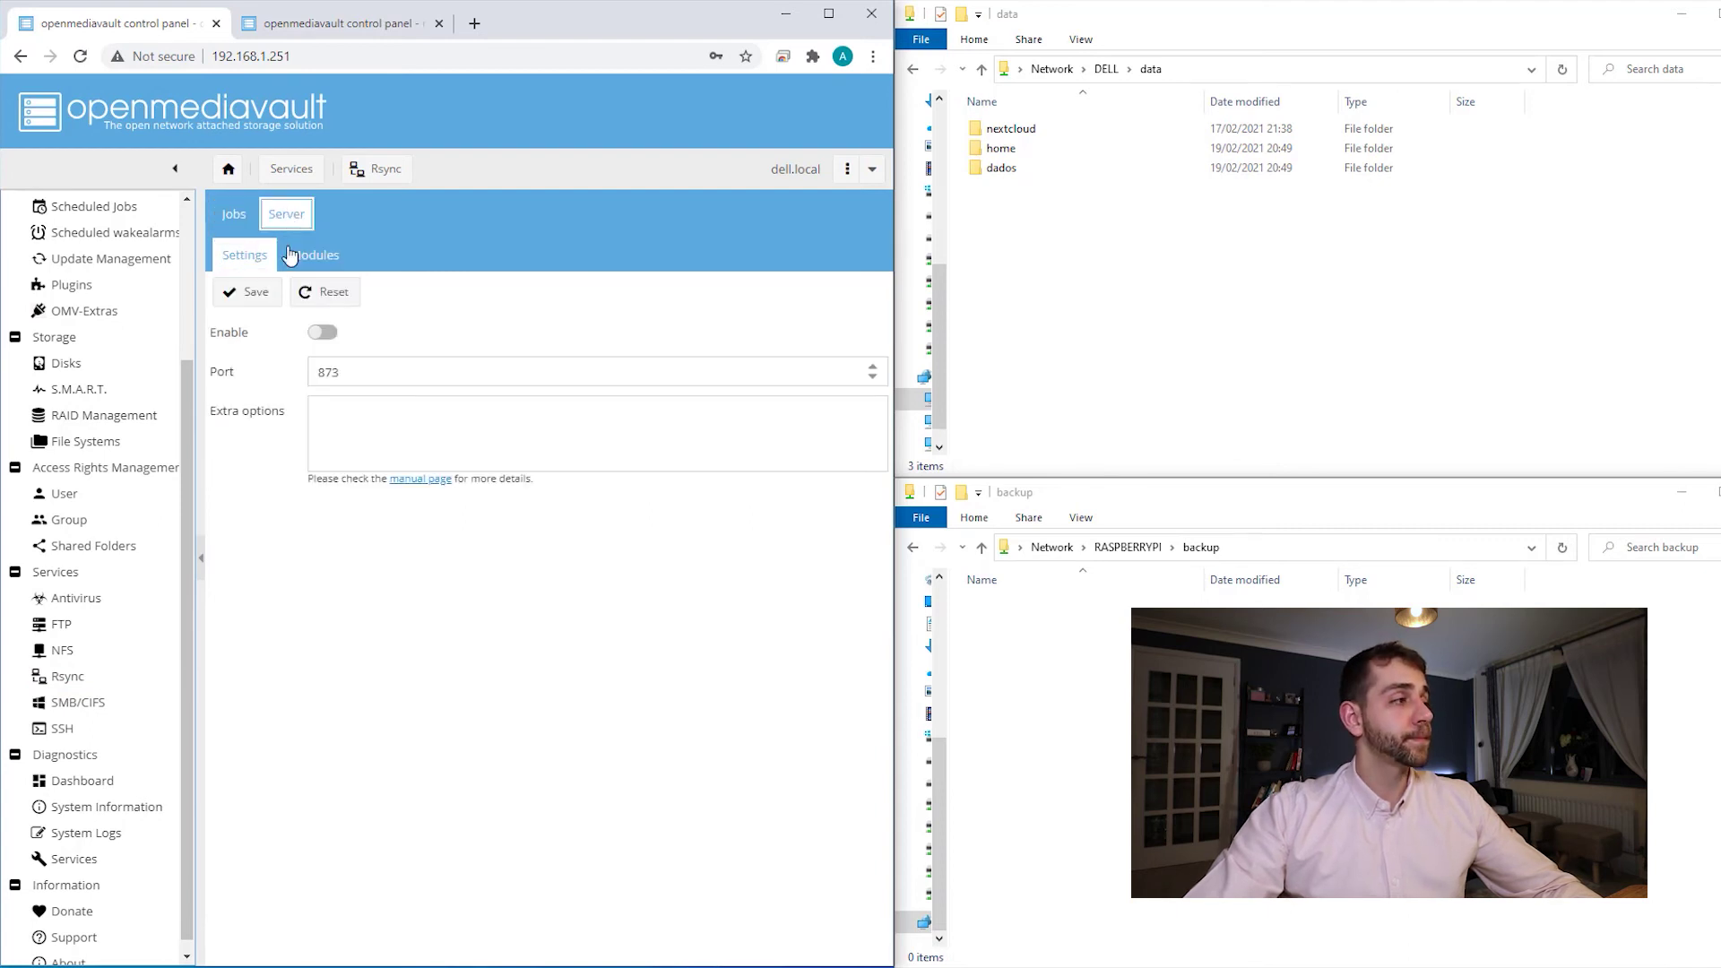
pyautogui.click(318, 333)
pyautogui.click(248, 301)
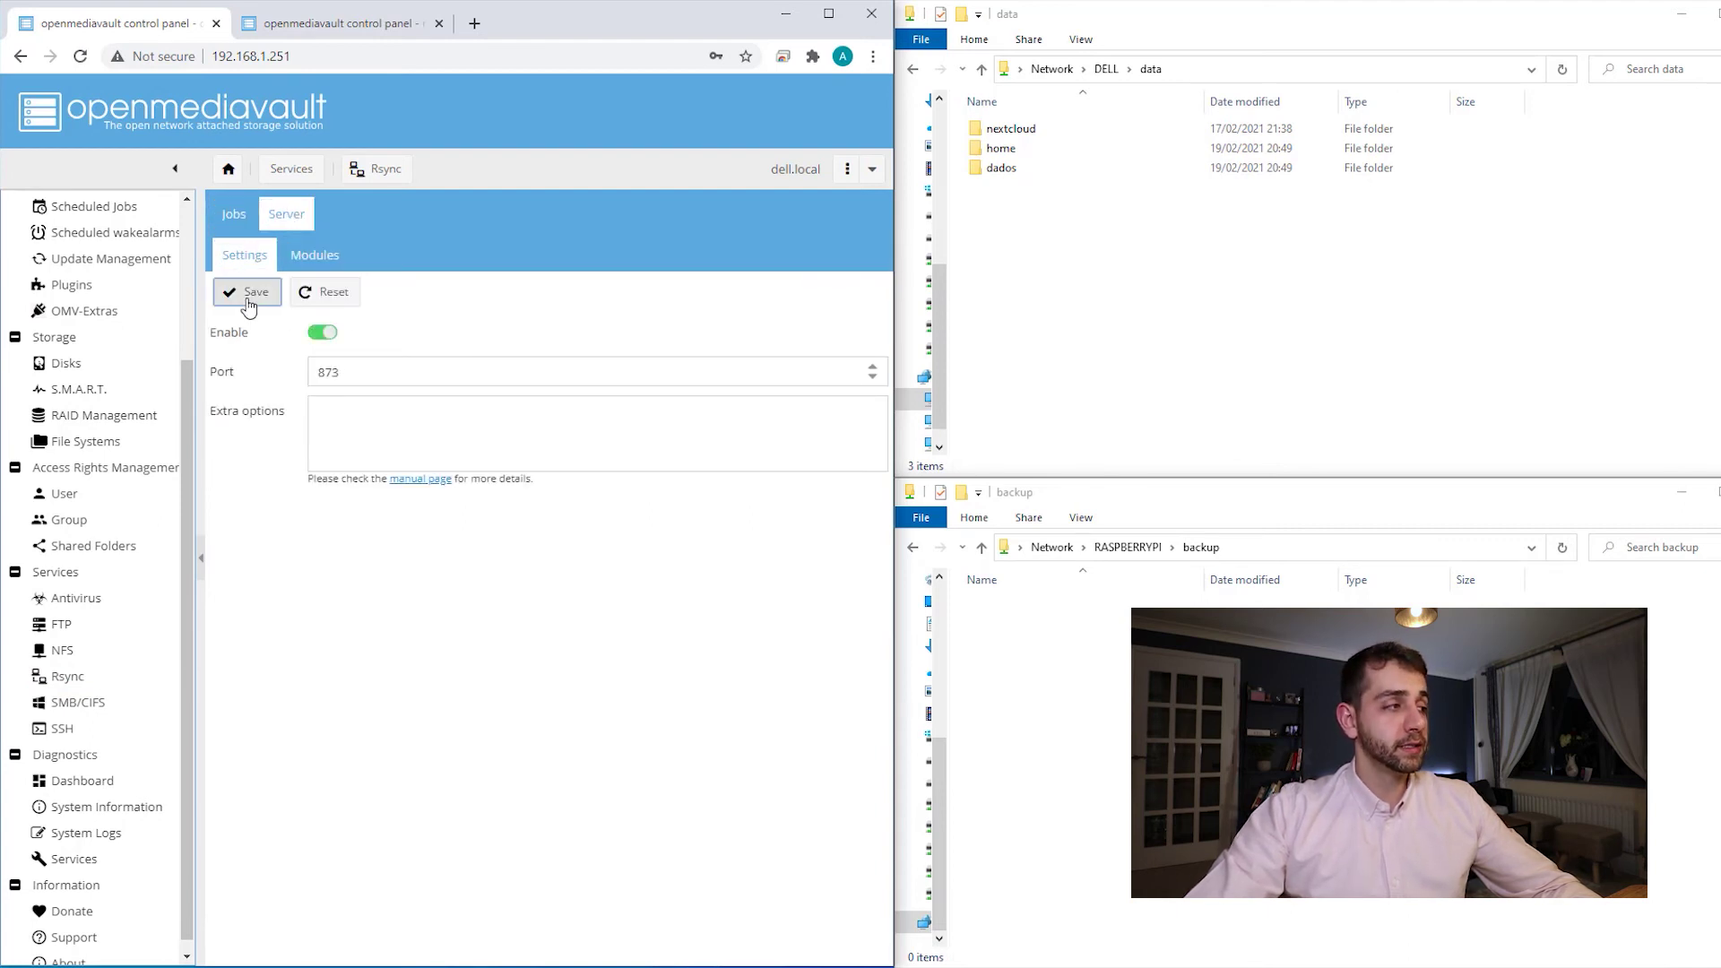
pyautogui.click(326, 257)
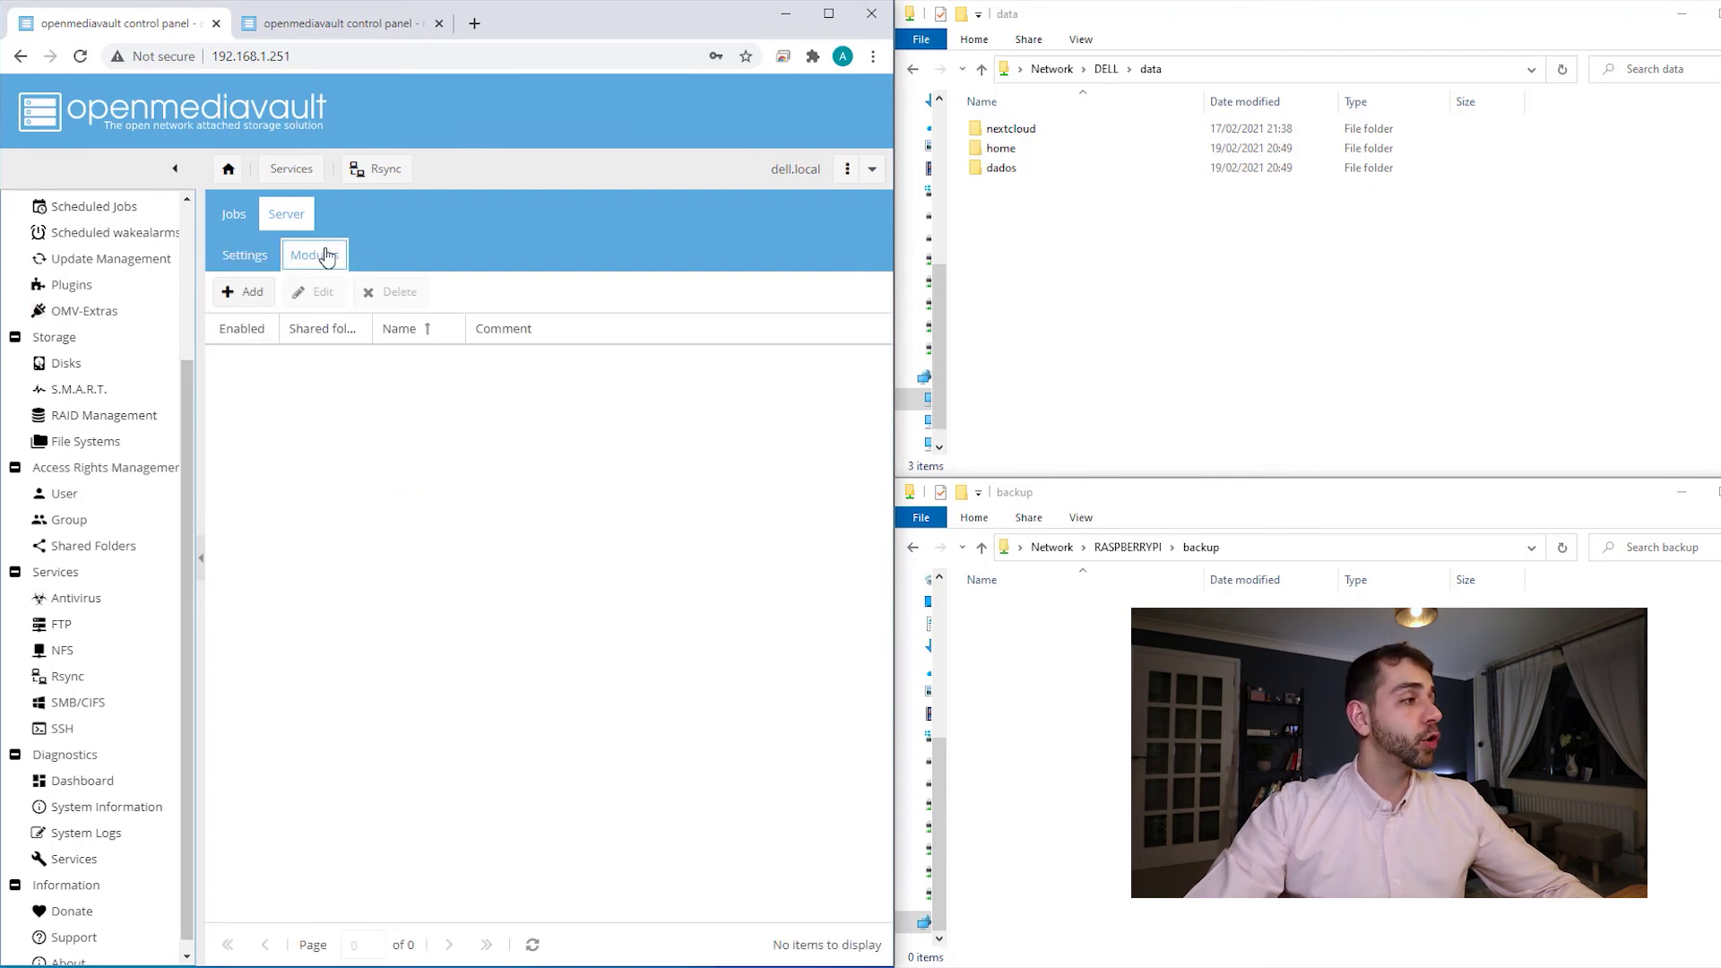
pyautogui.click(248, 301)
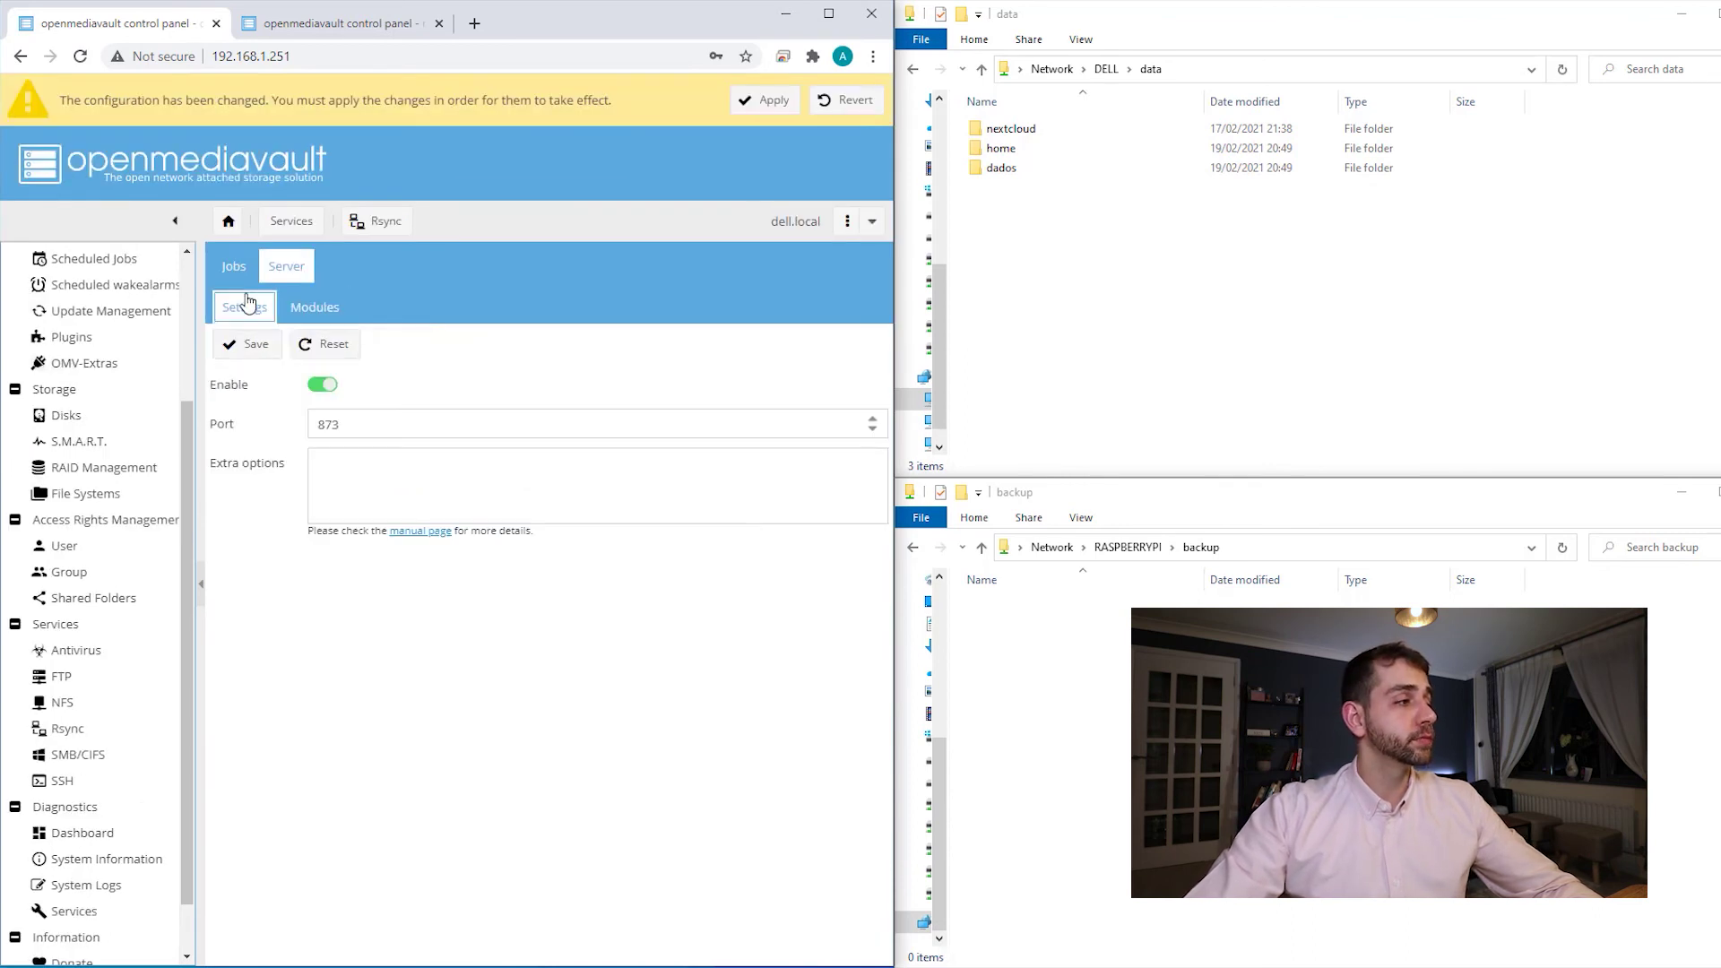
pyautogui.click(314, 306)
# - Add a rsync module for the data shared folder under the owning user and save it
pyautogui.click(237, 345)
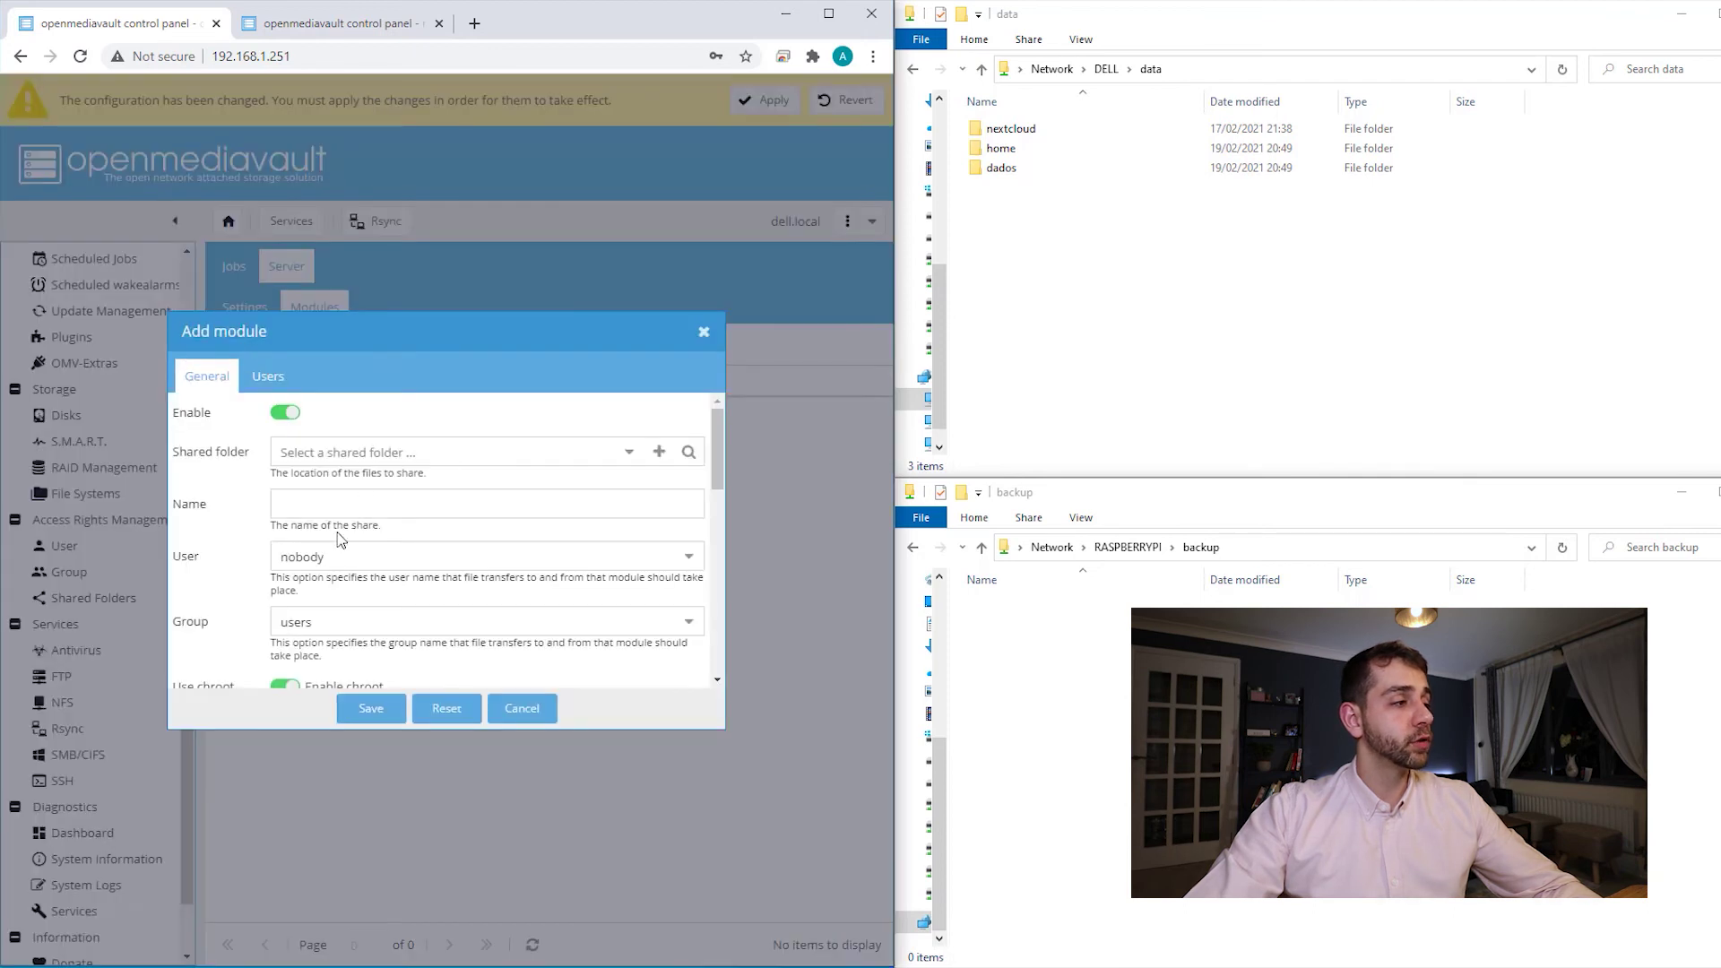
pyautogui.click(632, 450)
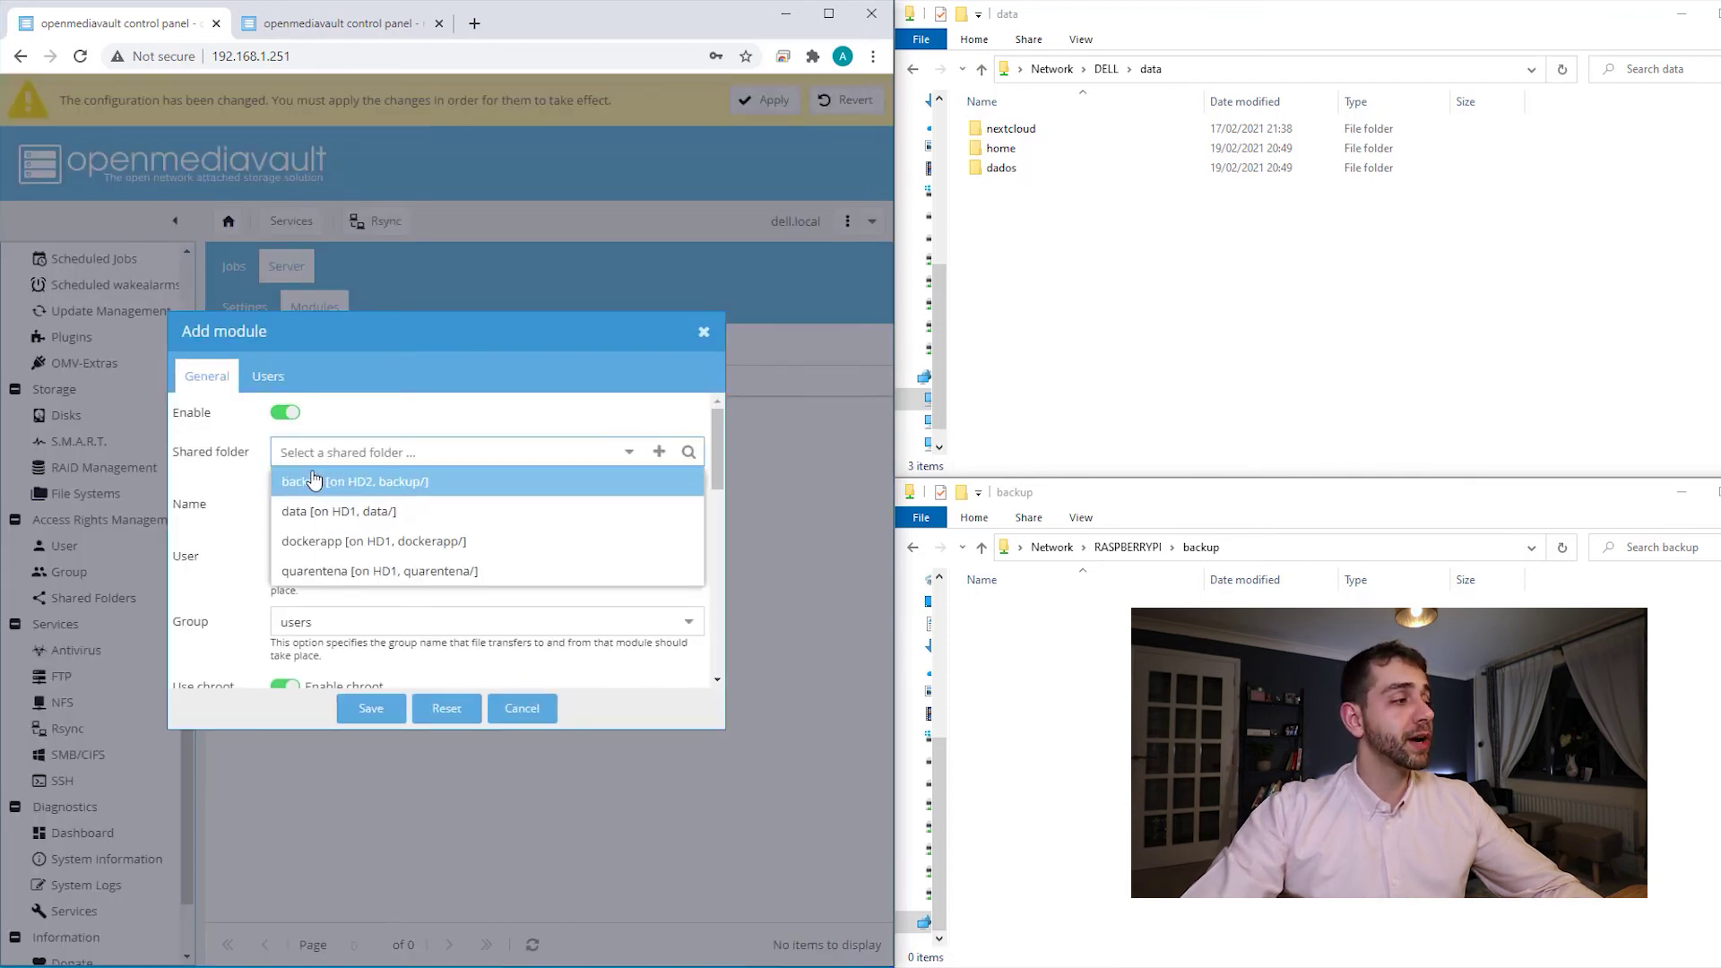
pyautogui.click(346, 518)
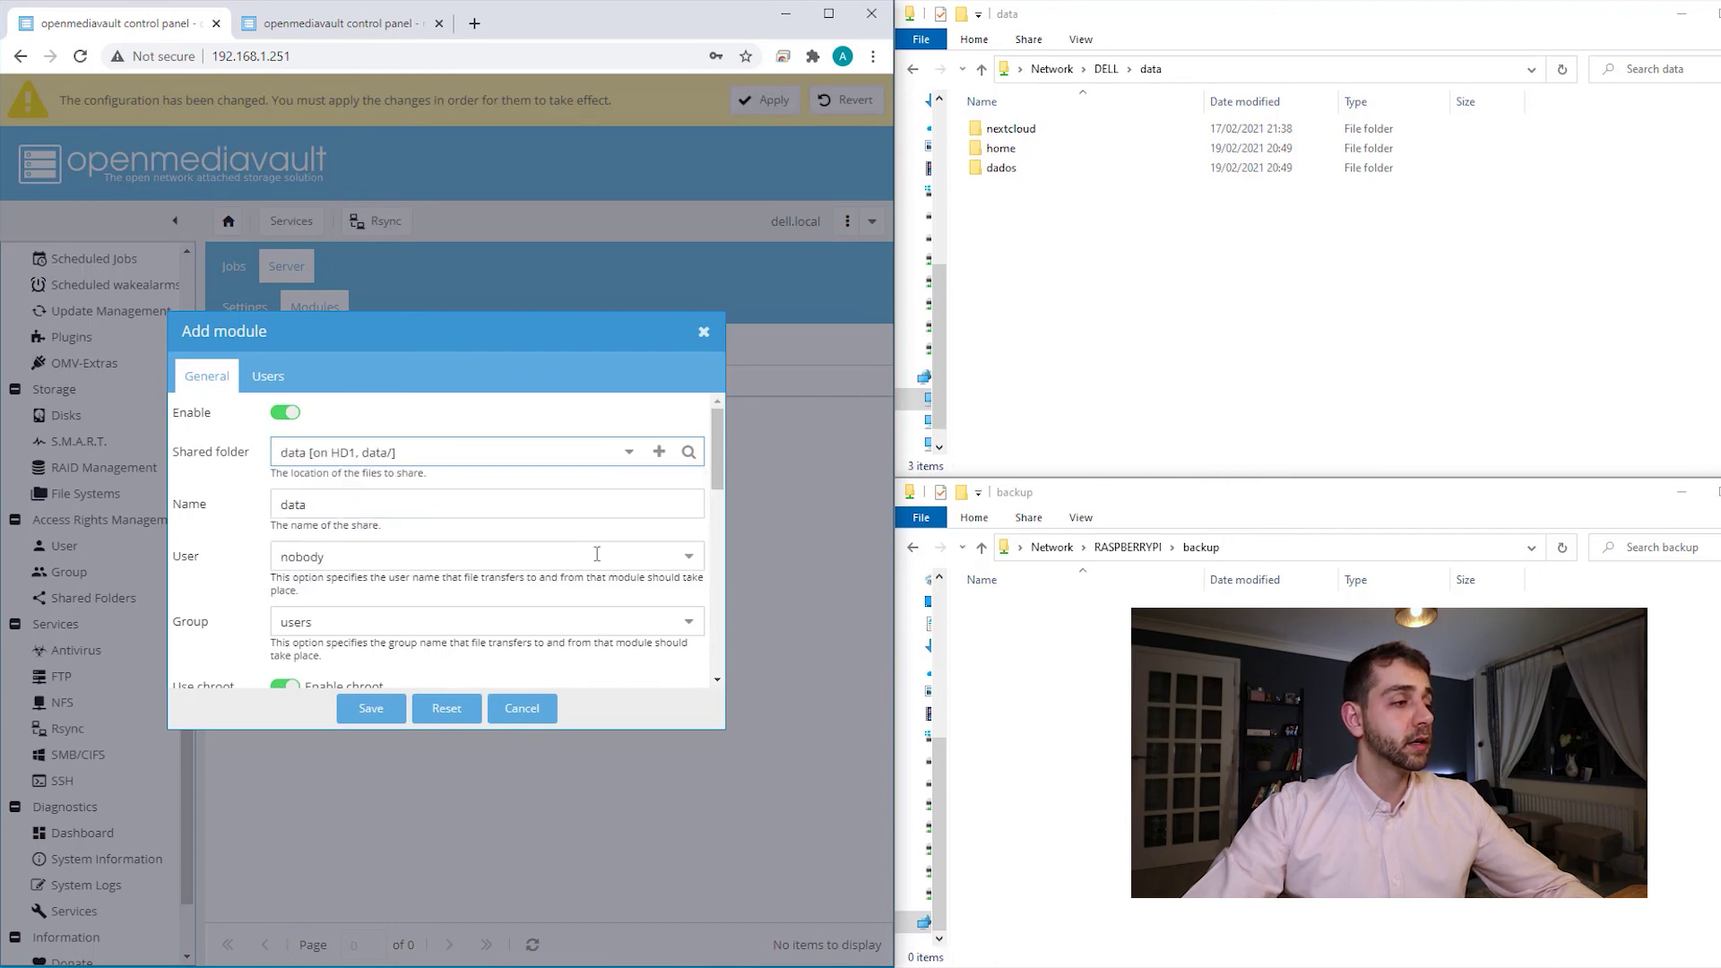
pyautogui.click(688, 557)
pyautogui.scroll(-2, 384, 811)
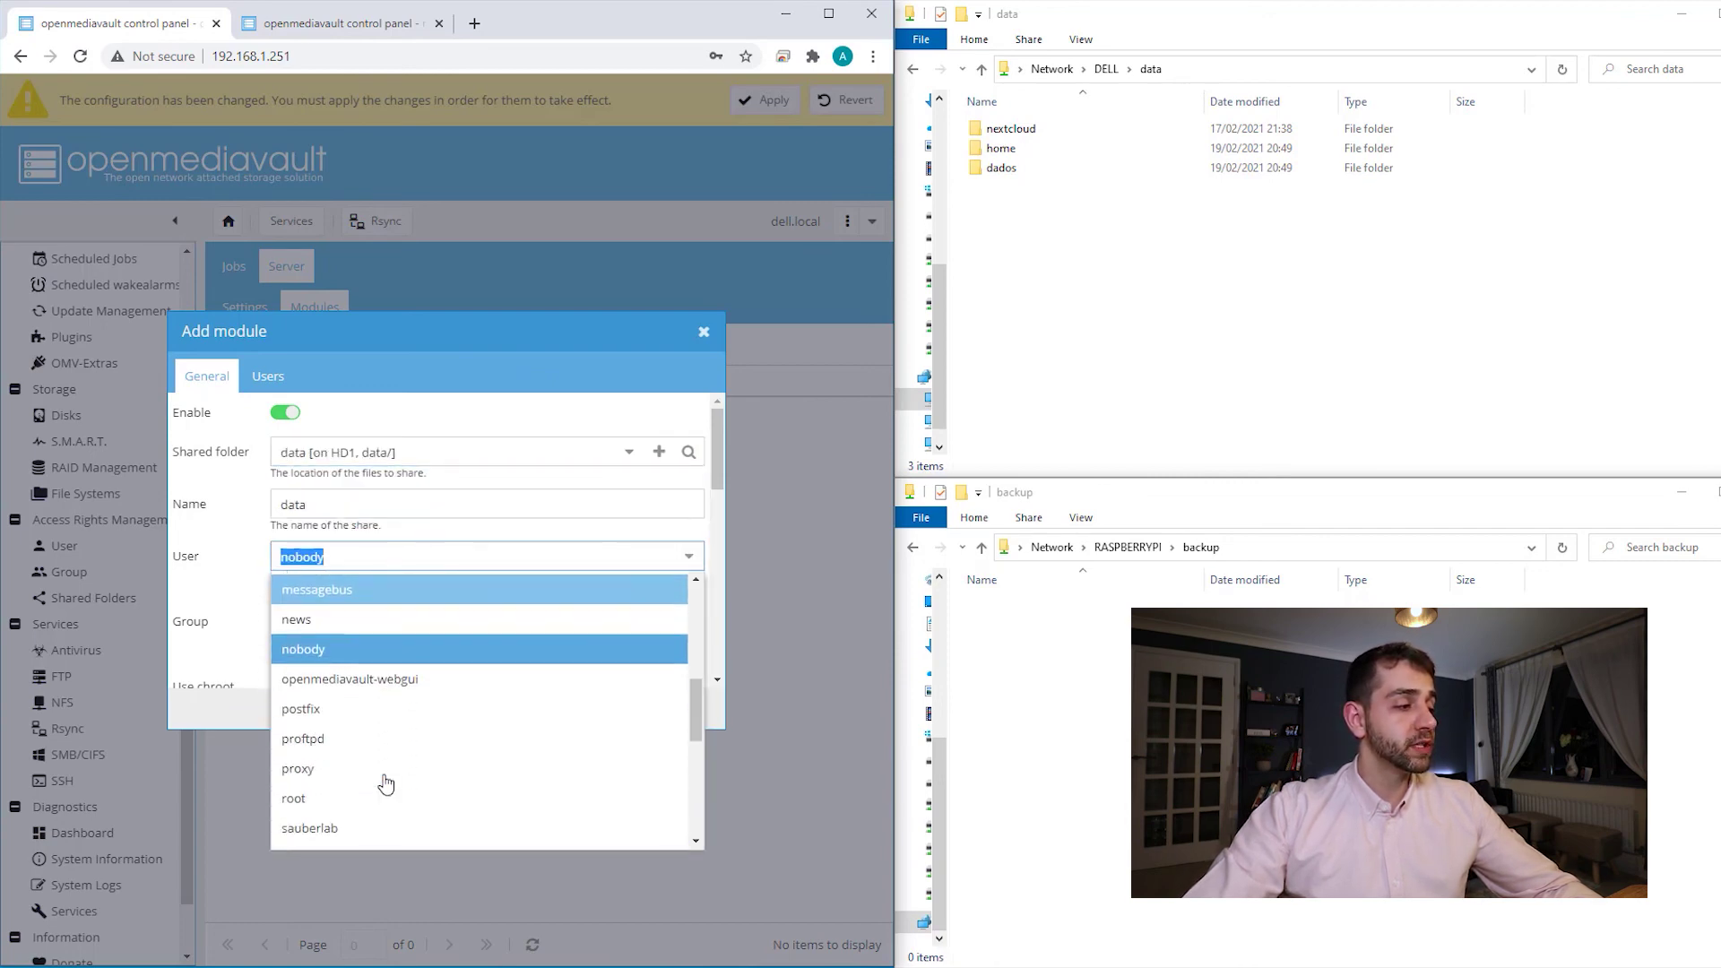
pyautogui.scroll(5, 364, 737)
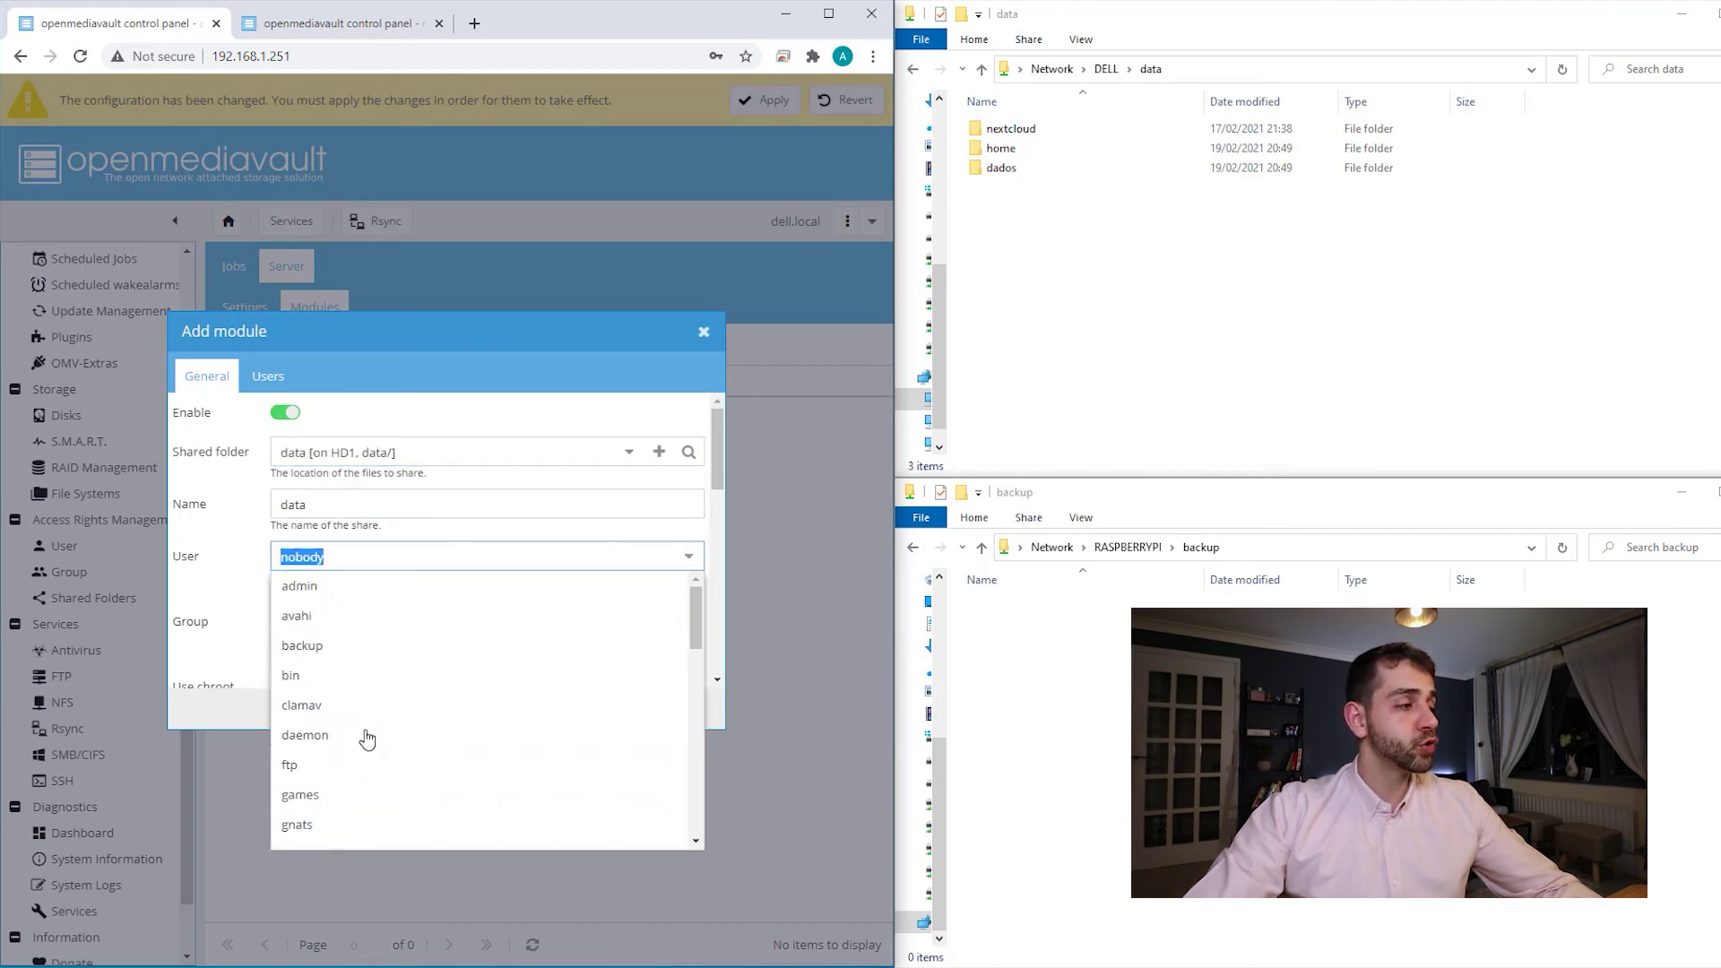
pyautogui.scroll(-5, 352, 674)
pyautogui.click(348, 667)
pyautogui.click(371, 709)
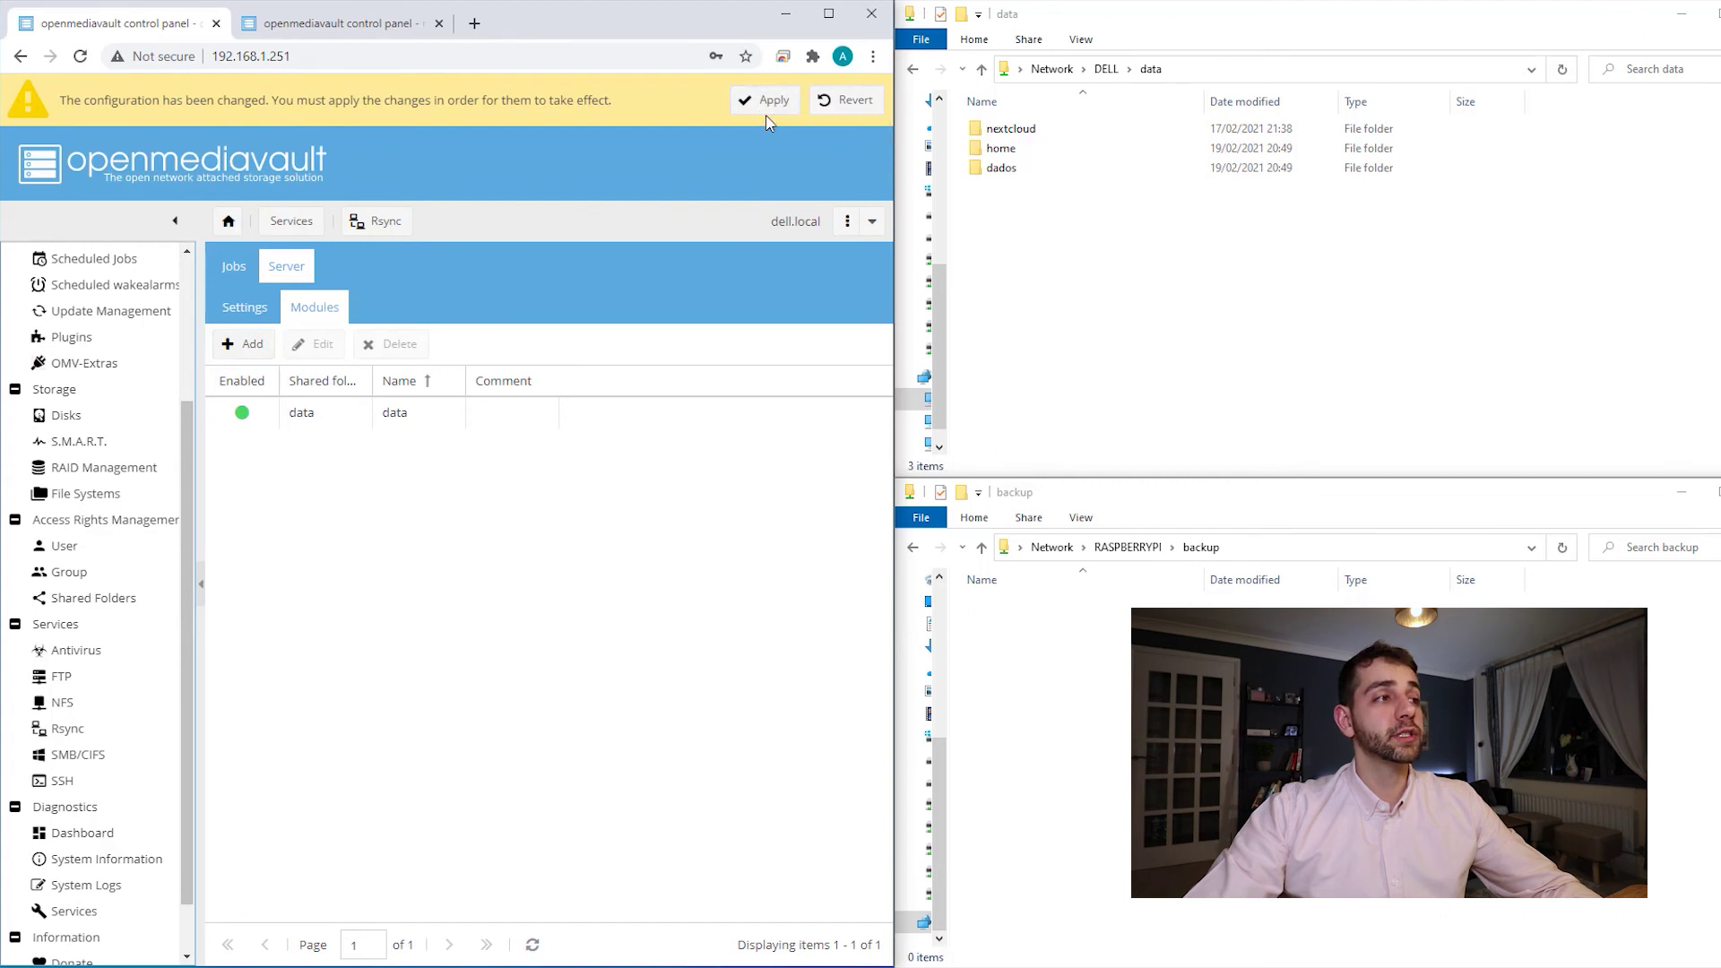
pyautogui.click(766, 116)
# - Confirm applying the Dell's changes and open the run window for the Raspberry Pi's pull job
pyautogui.click(399, 568)
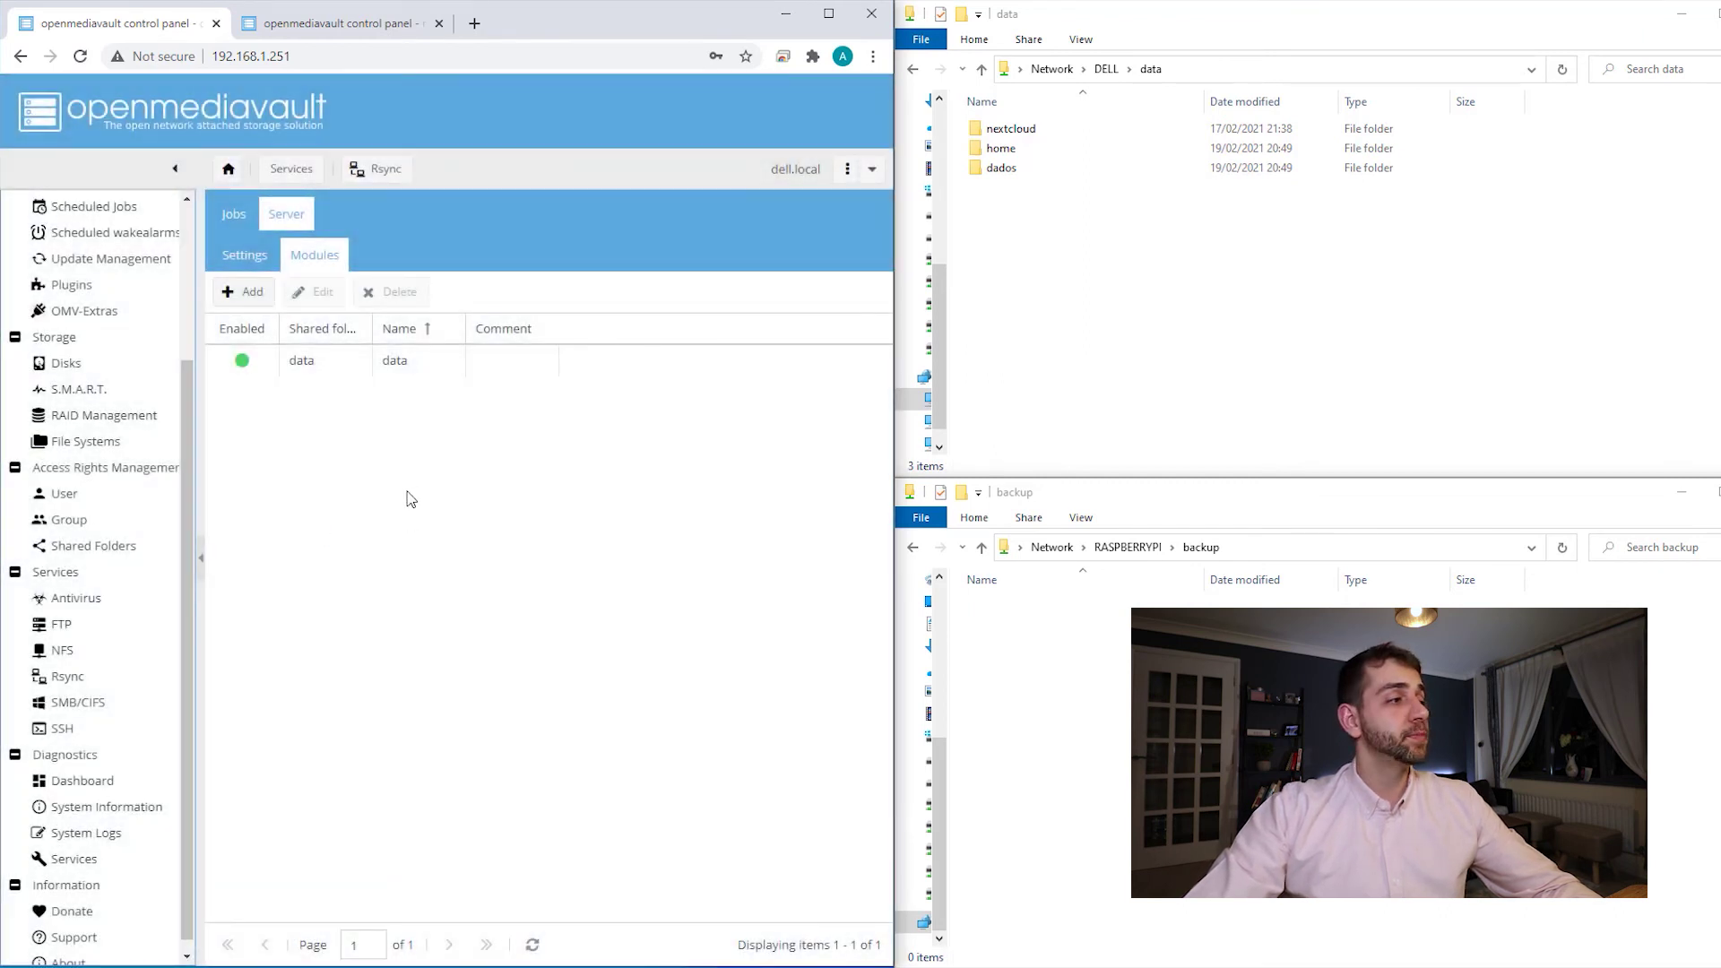
pyautogui.click(372, 25)
pyautogui.click(430, 271)
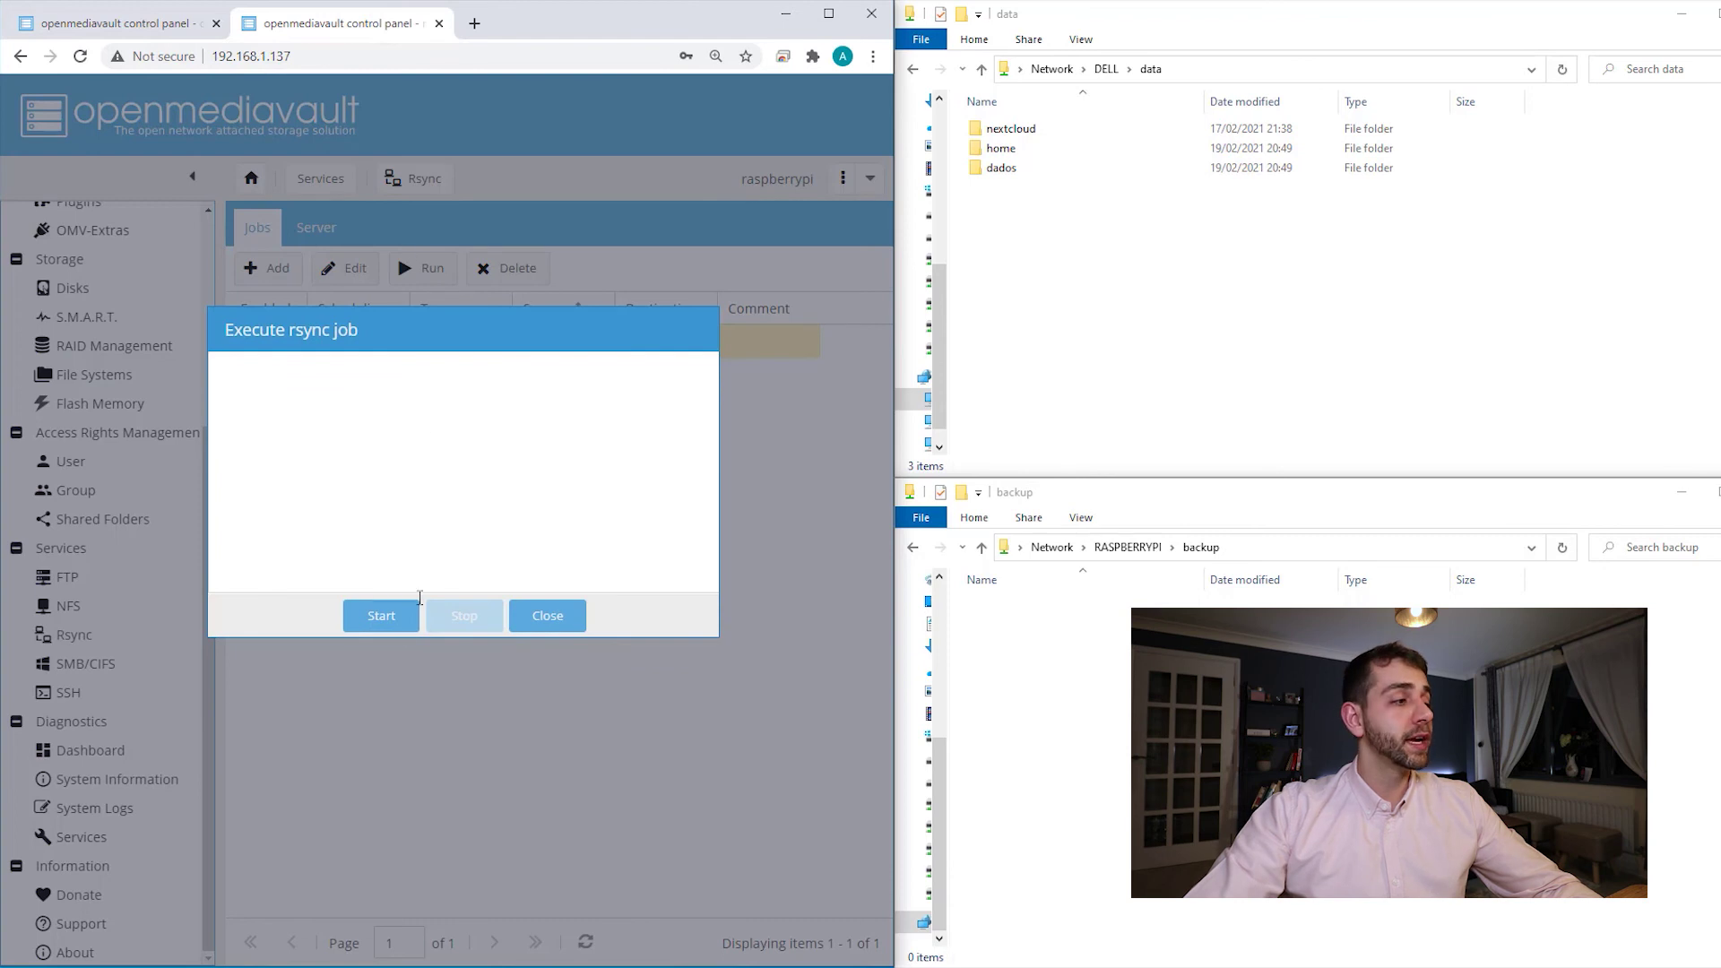
# - Start the pull job, check the transferred size in the log, and verify the three folders in backup
pyautogui.click(382, 618)
pyautogui.rightClick(383, 620)
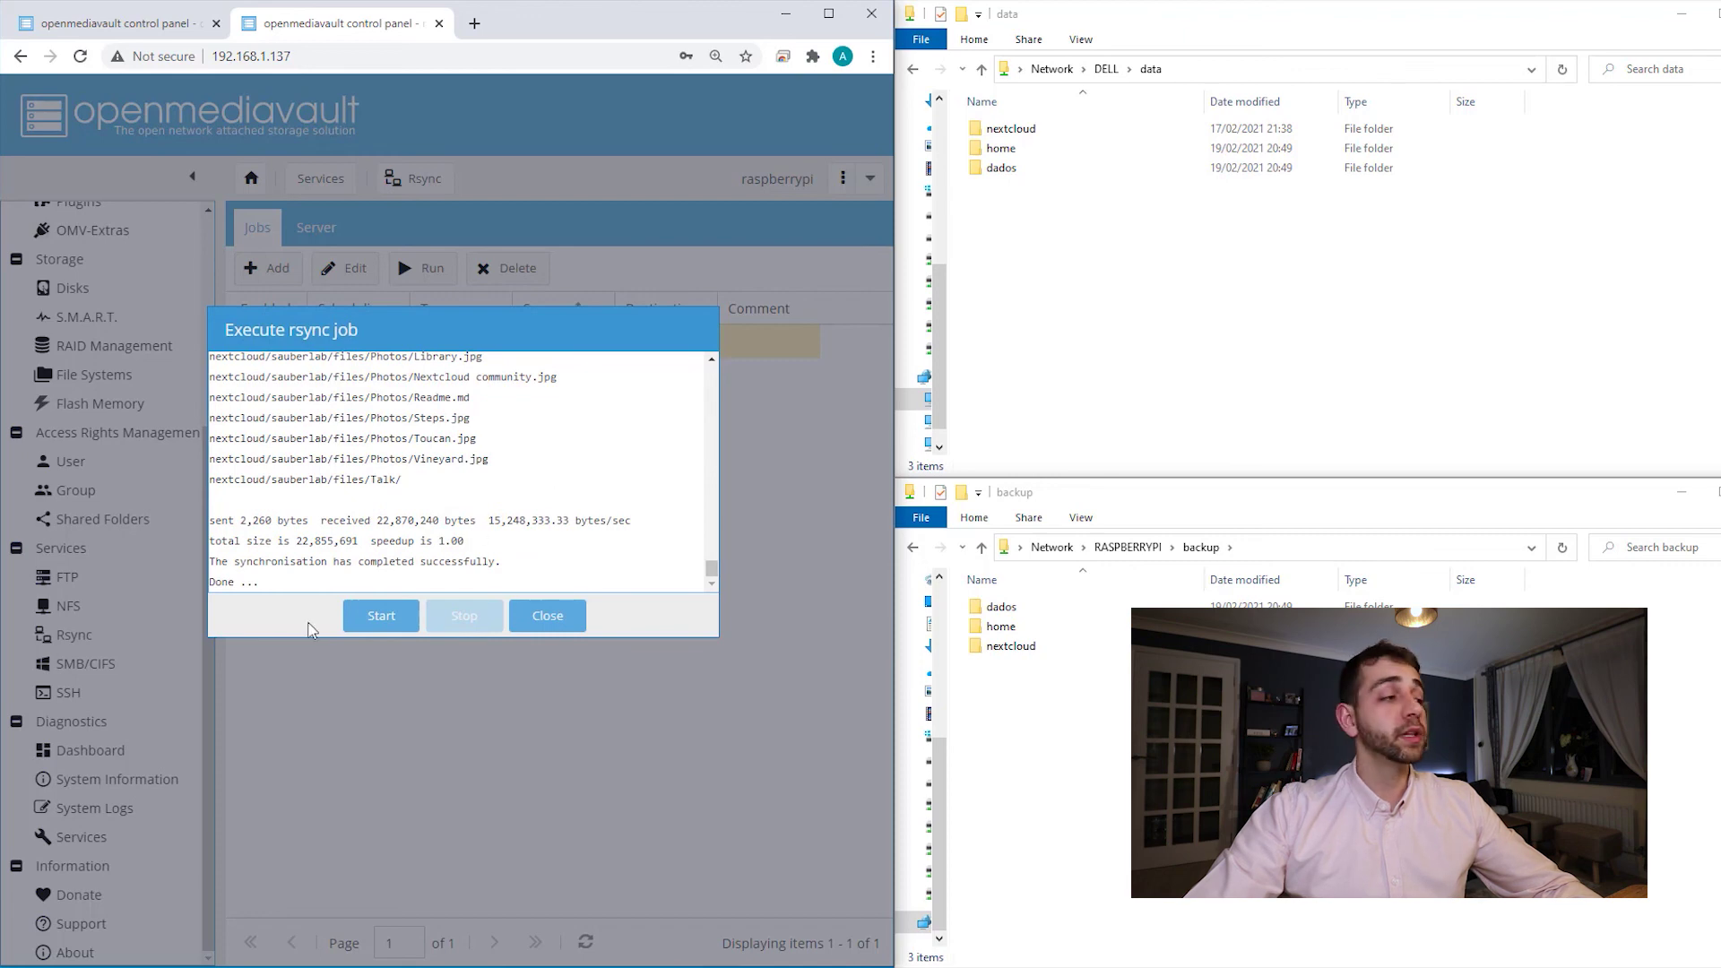
pyautogui.moveTo(293, 542); pyautogui.dragTo(352, 541)
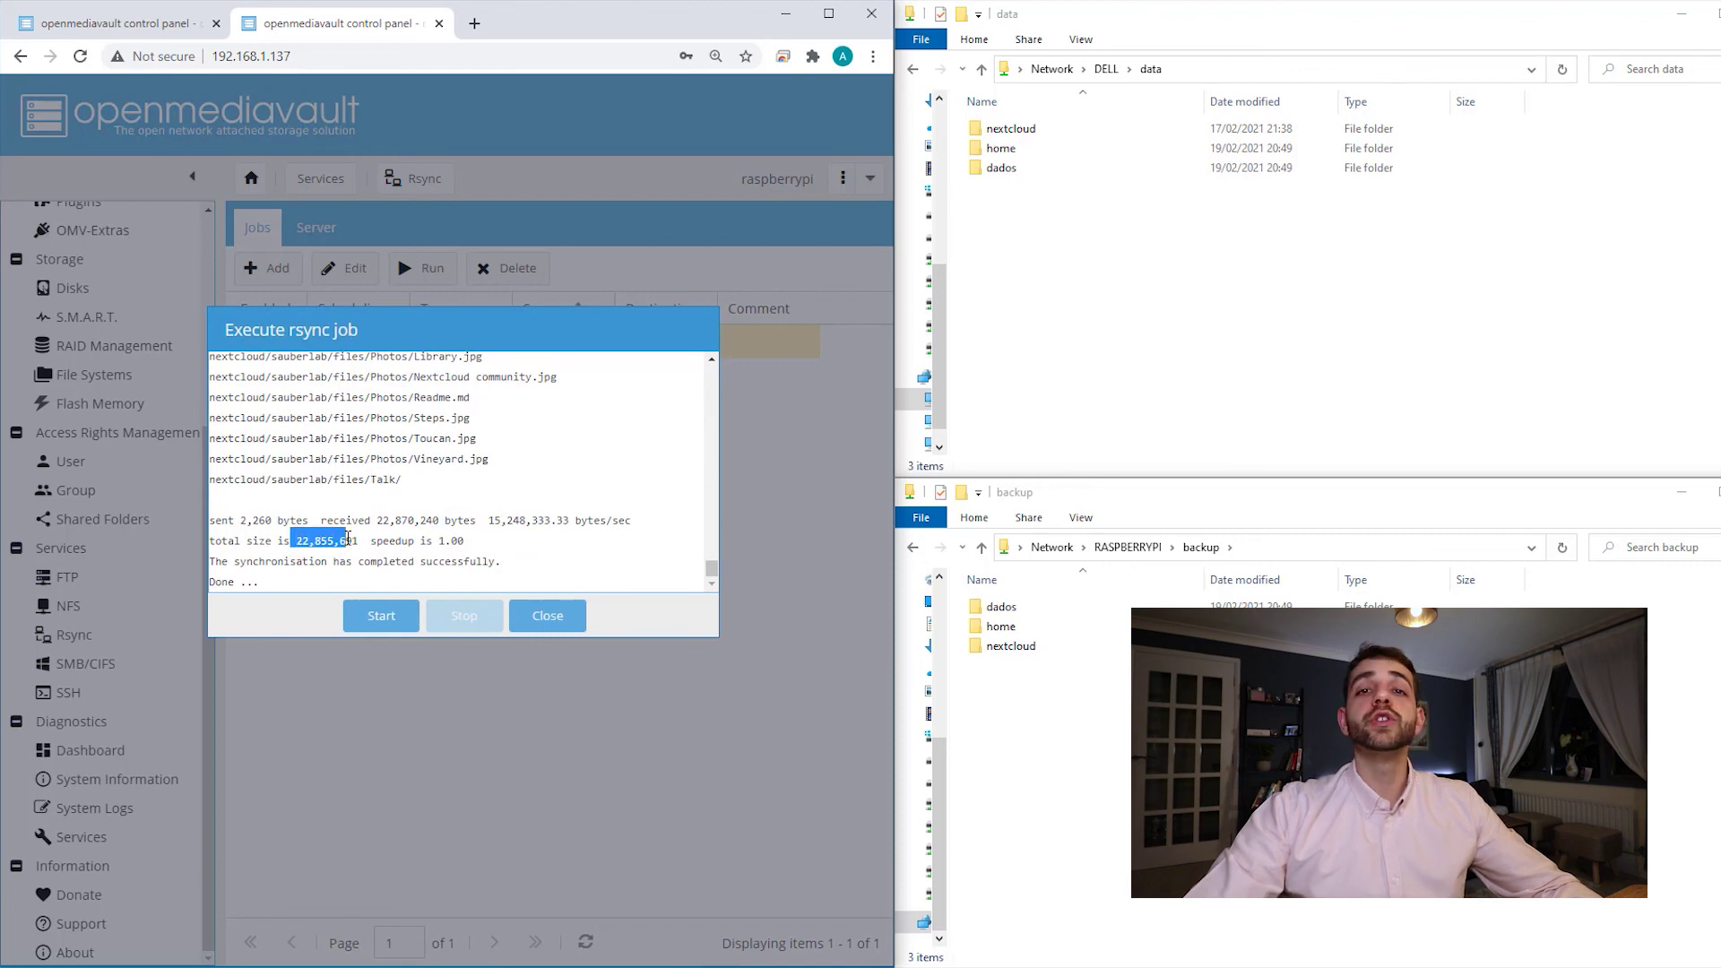
pyautogui.moveTo(1043, 740); pyautogui.dragTo(963, 596)
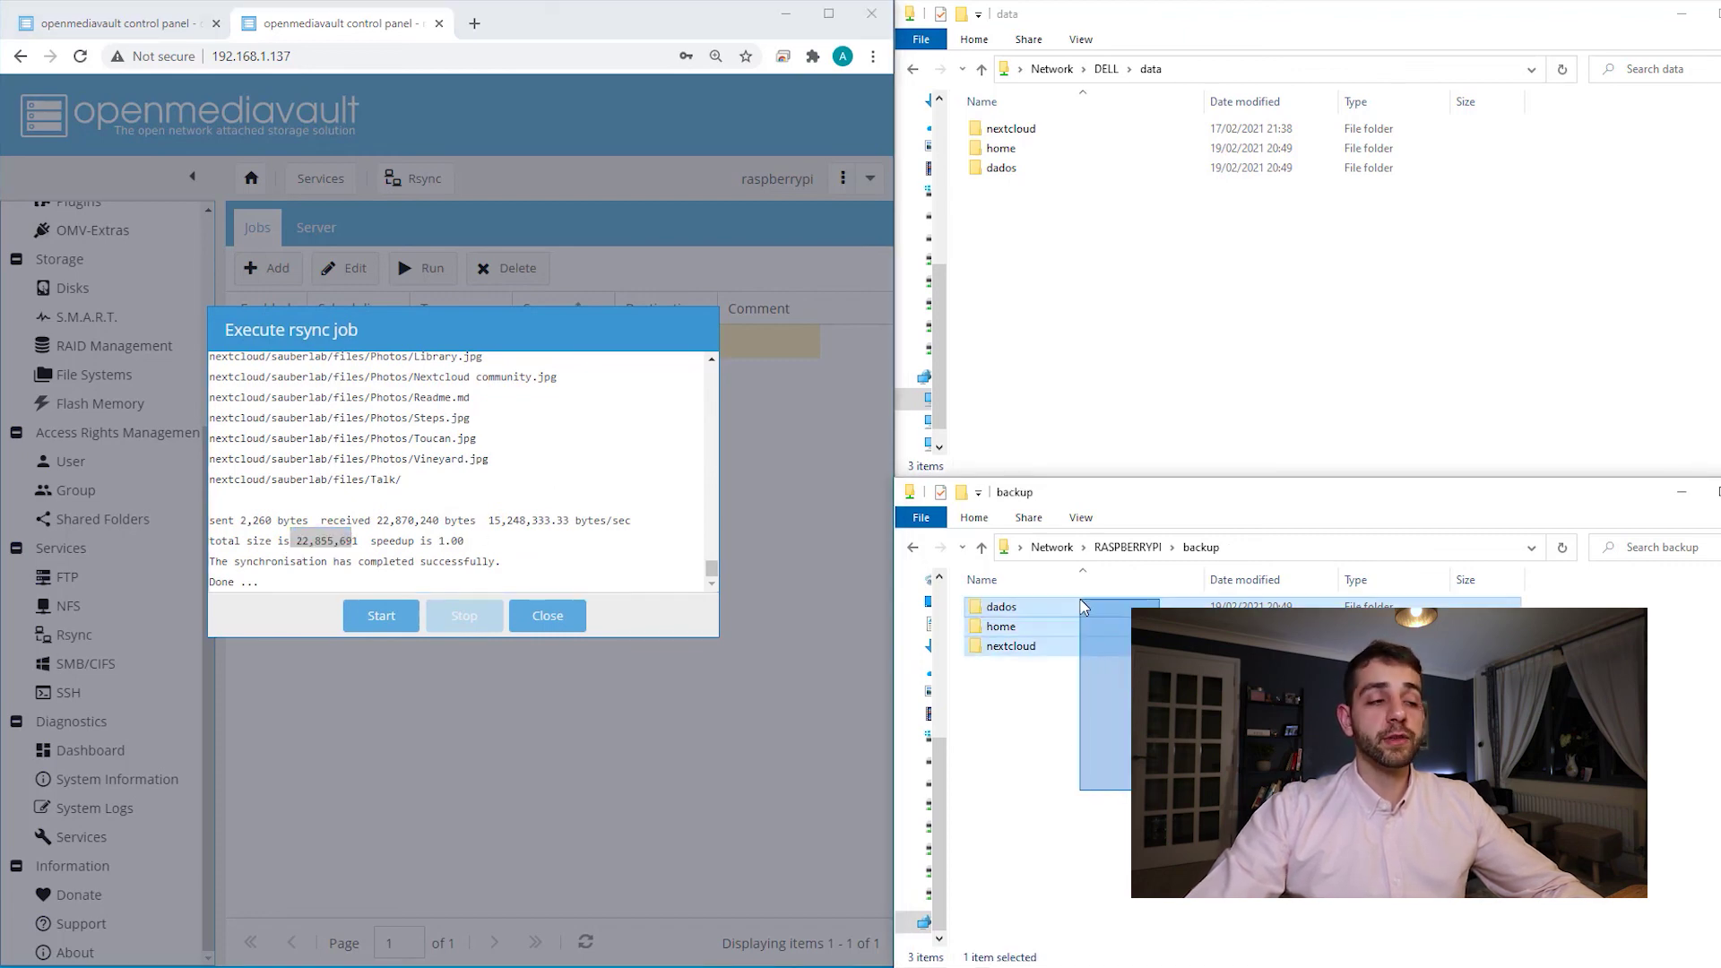